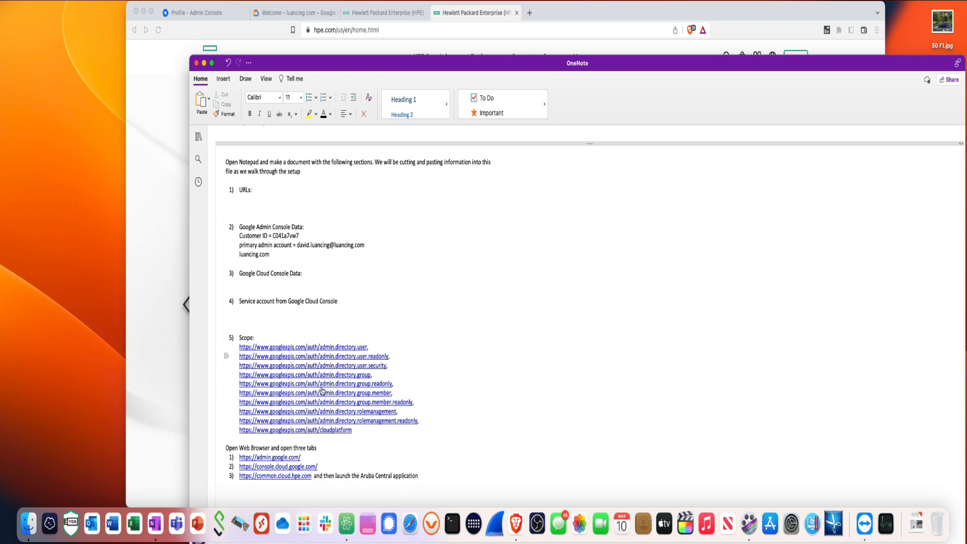
Review the OneNote setup notes, then bring the Admin Console account Profile page forward
scroll(355, 452, "down", 2)
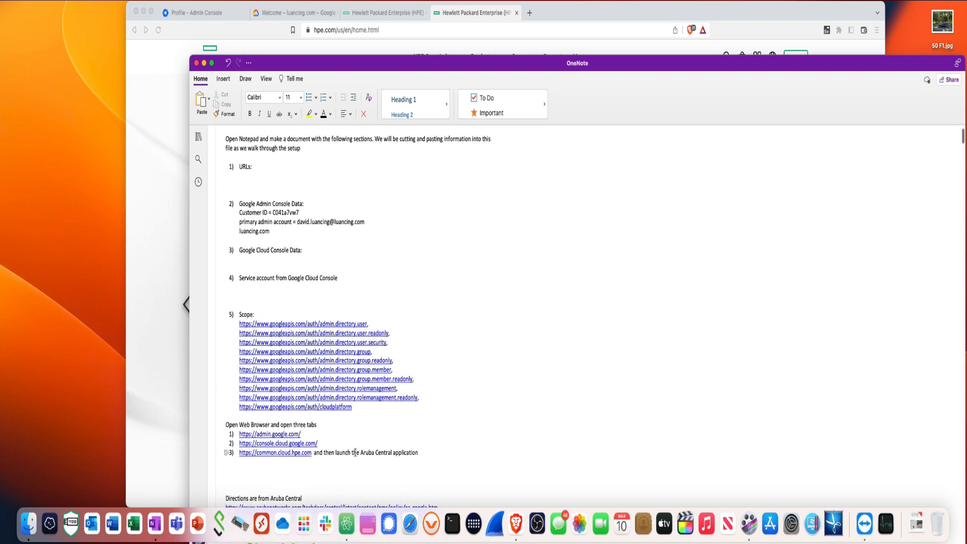
scroll(328, 454, "up", 2)
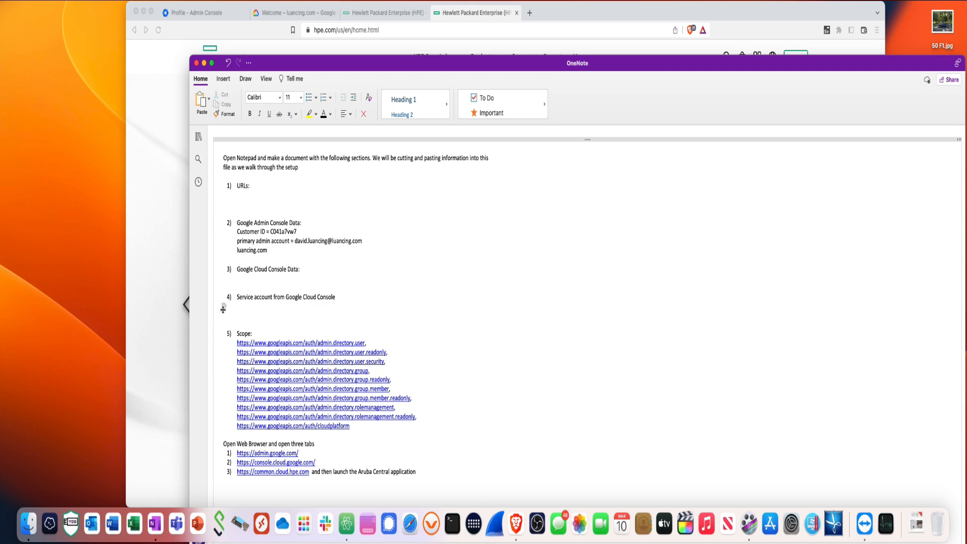
scroll(241, 315, "up", 1)
scroll(240, 315, "up", 1)
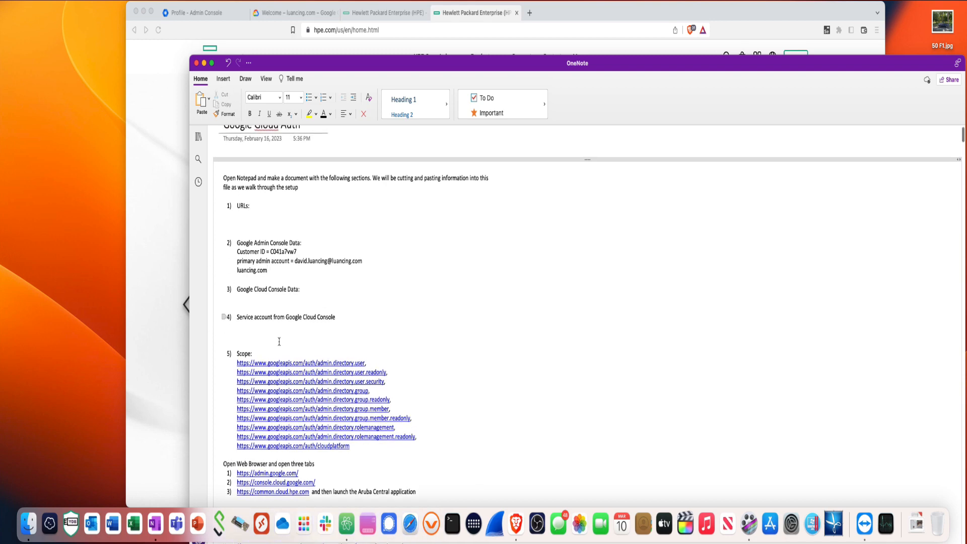
left_click(212, 21)
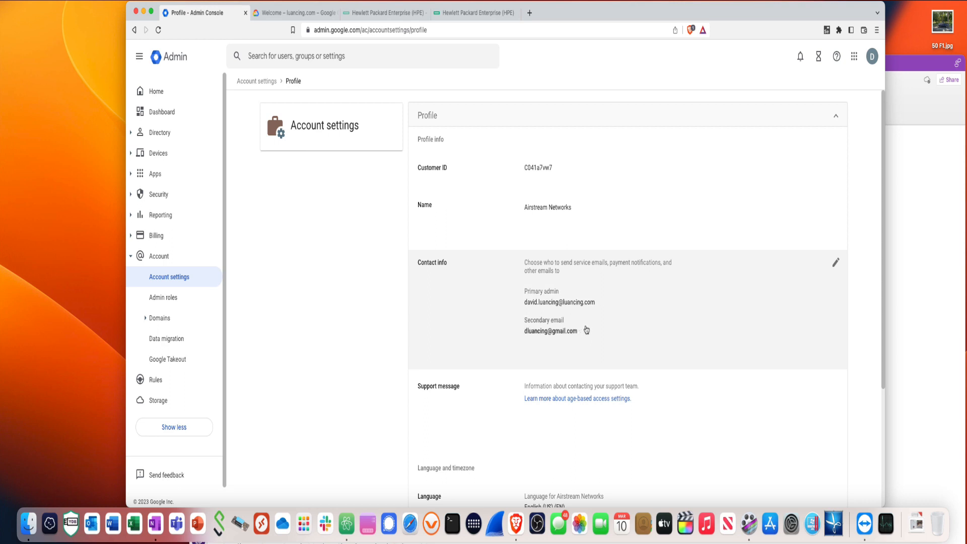
Check the OneNote notes, then switch to the Google Cloud console Welcome page
left_click(896, 271)
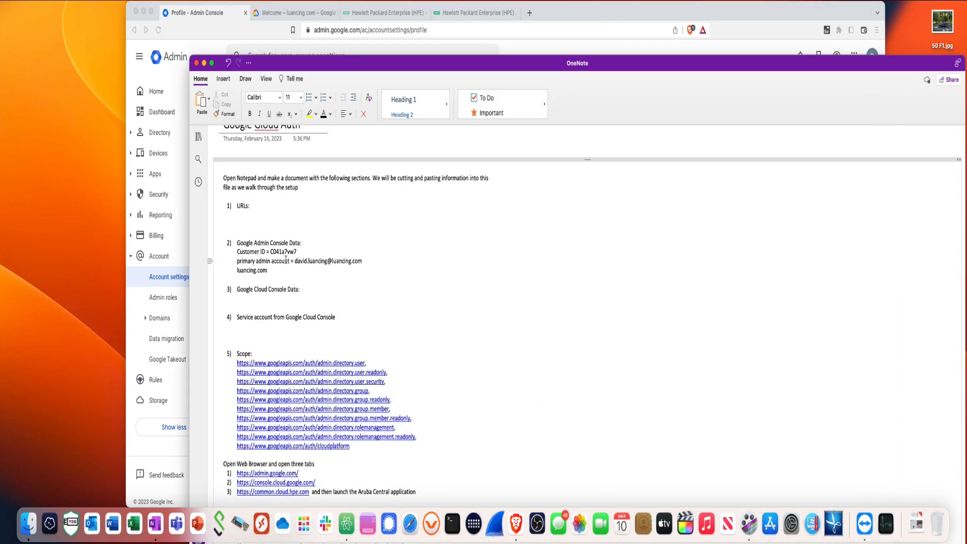
left_click(284, 16)
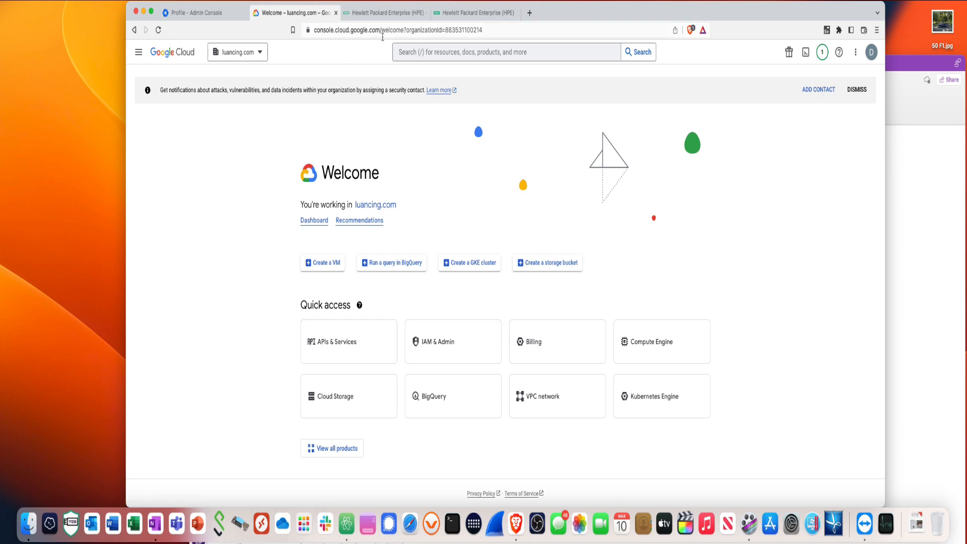
Go to the Google Cloud console root and switch to the luancing.com organization
left_click_drag(383, 36, 514, 44)
key("BackSpace")
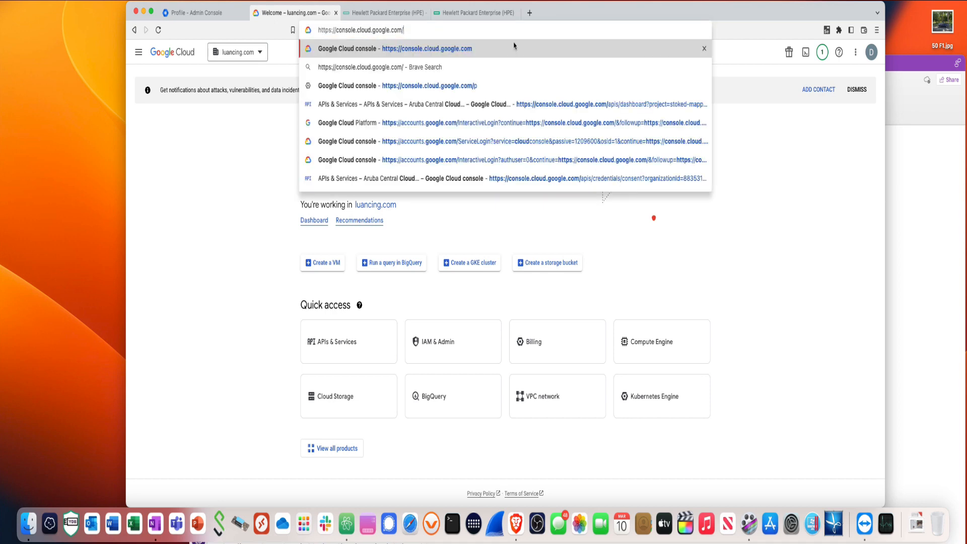
left_click(514, 48)
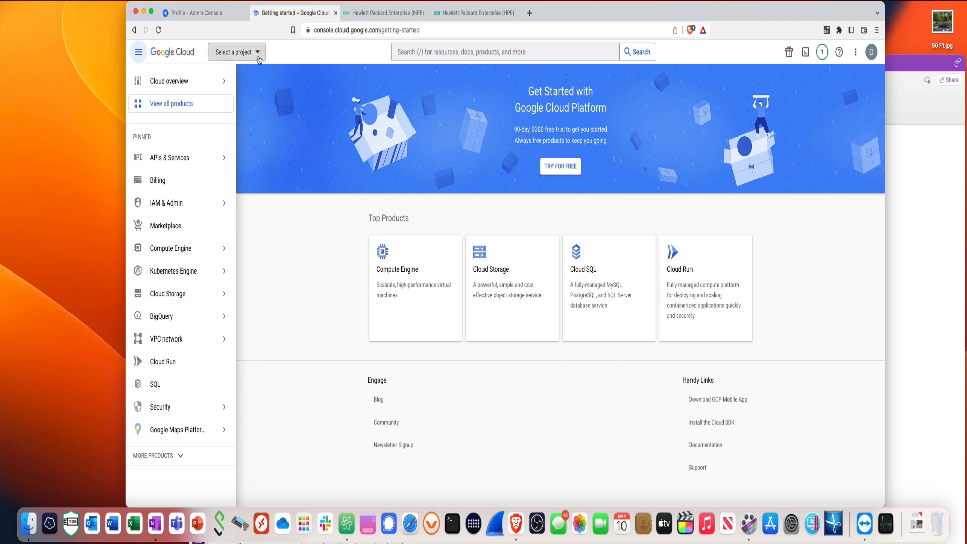
left_click(259, 59)
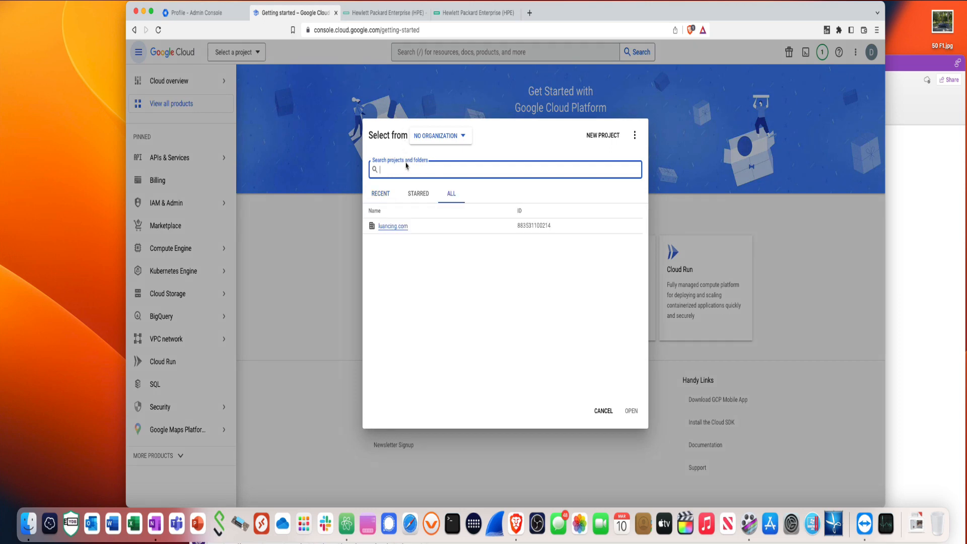
left_click(393, 226)
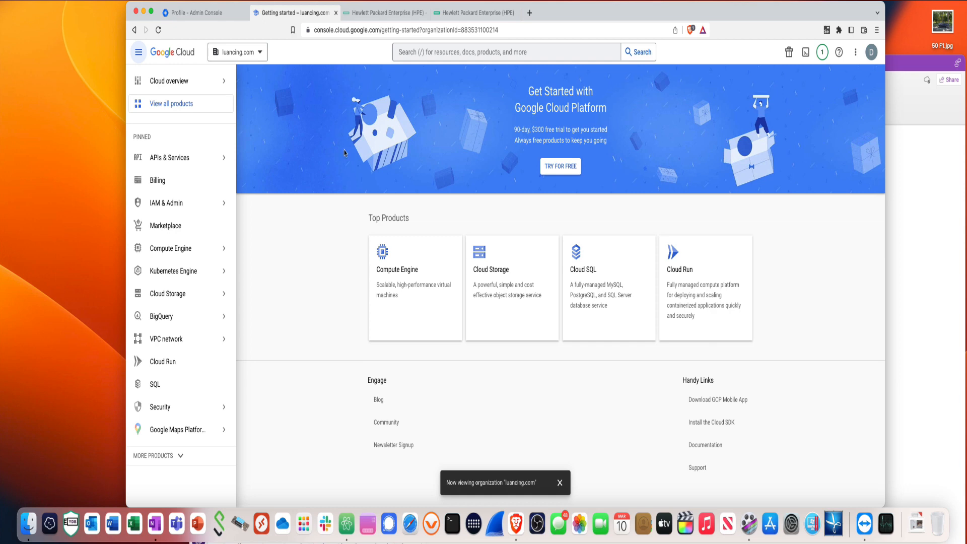
Open APIs & Services > Enabled APIs & services, which asks for a project
mouse_move(165, 160)
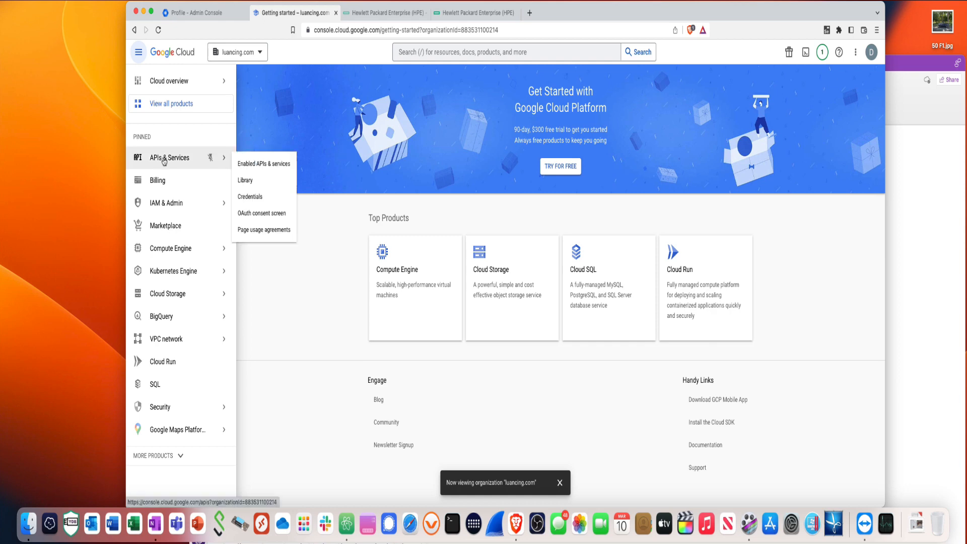
left_click(166, 160)
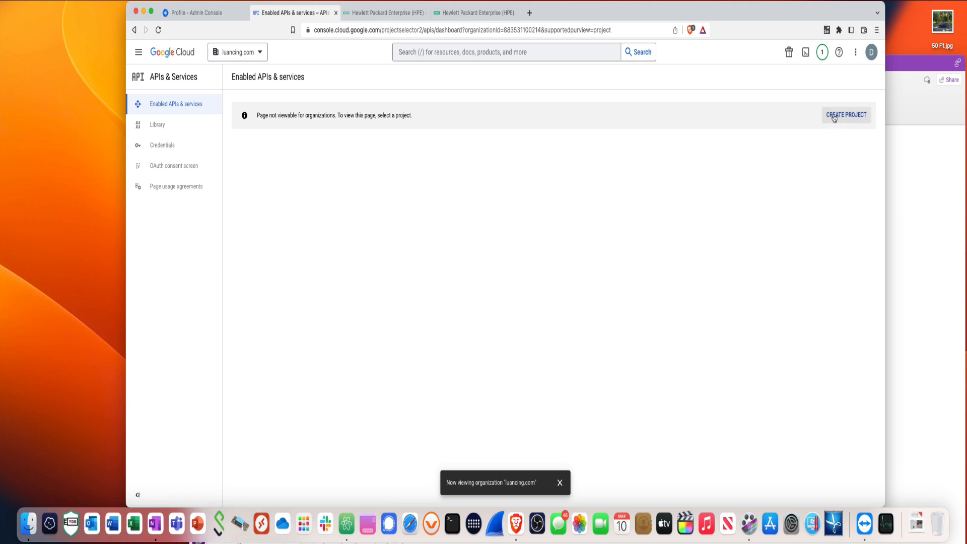
left_click(834, 116)
Create a project named 'Google Cloud Auth'
left_click(560, 483)
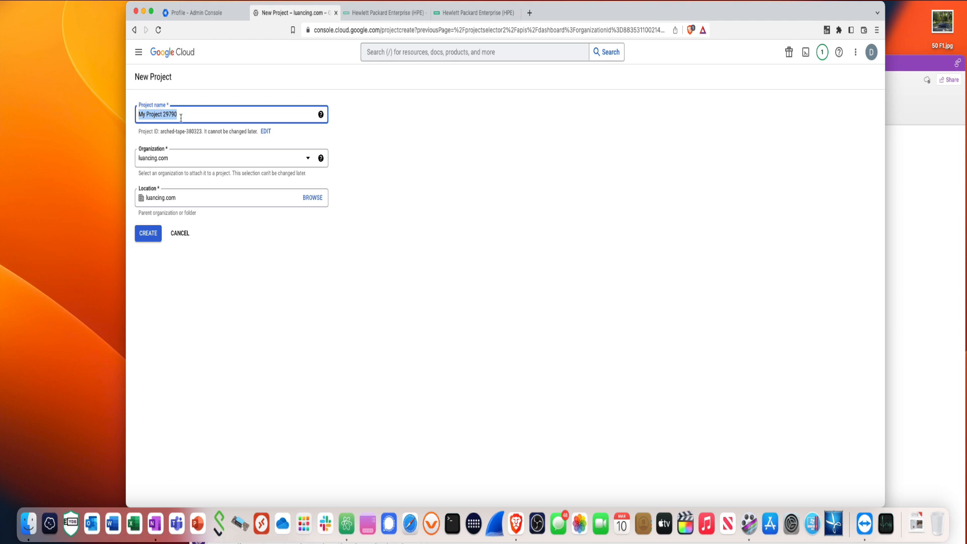
type("Google")
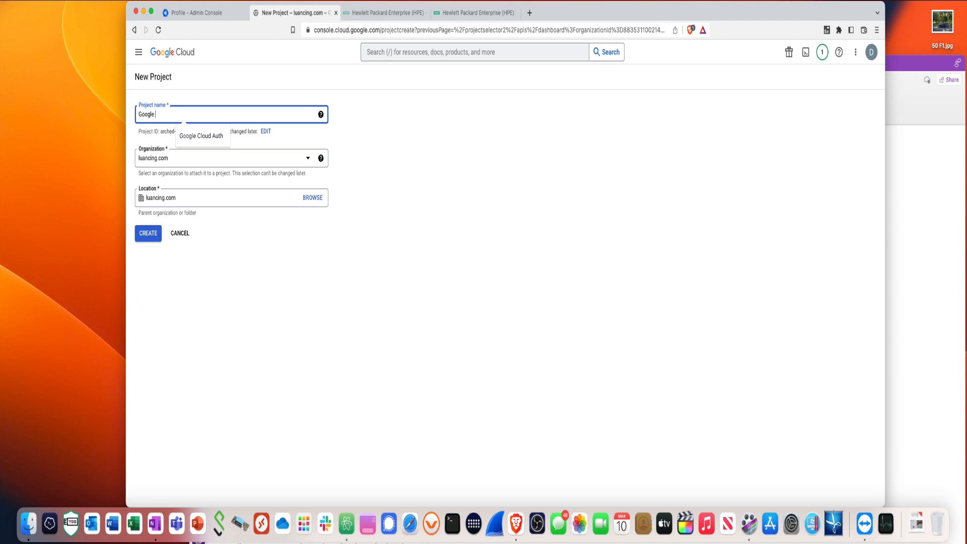
type(" Cloud Auth")
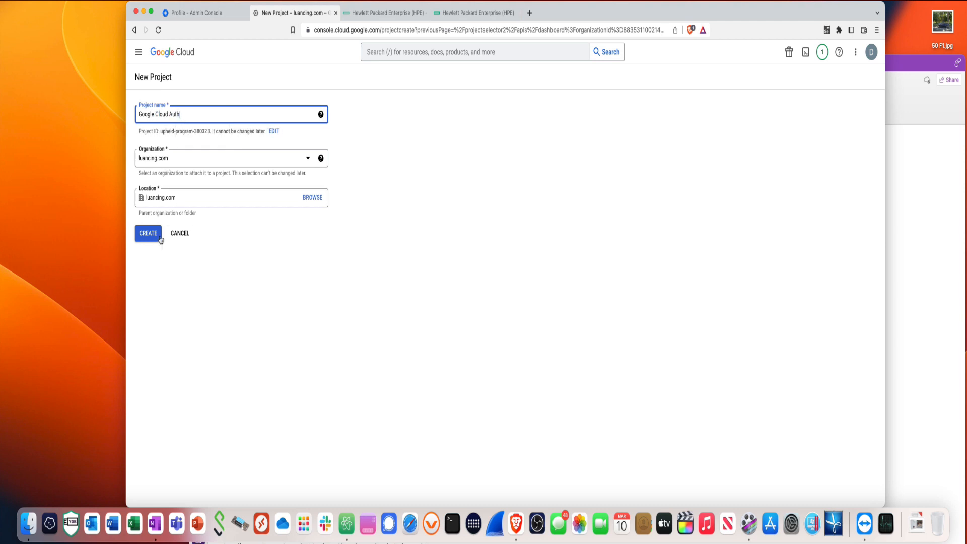
left_click(149, 238)
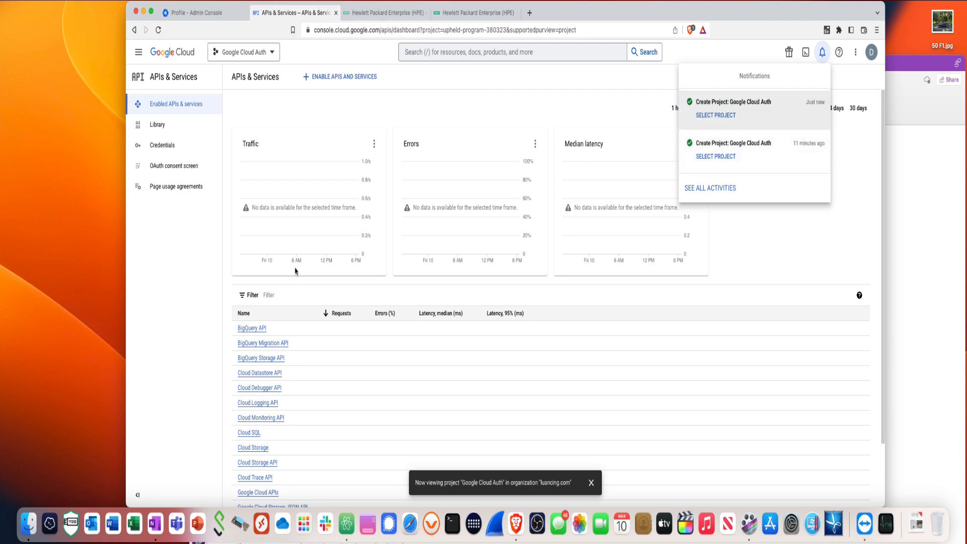
Search the API library for 'Admin SDK' and enable the Admin SDK API
left_click(330, 84)
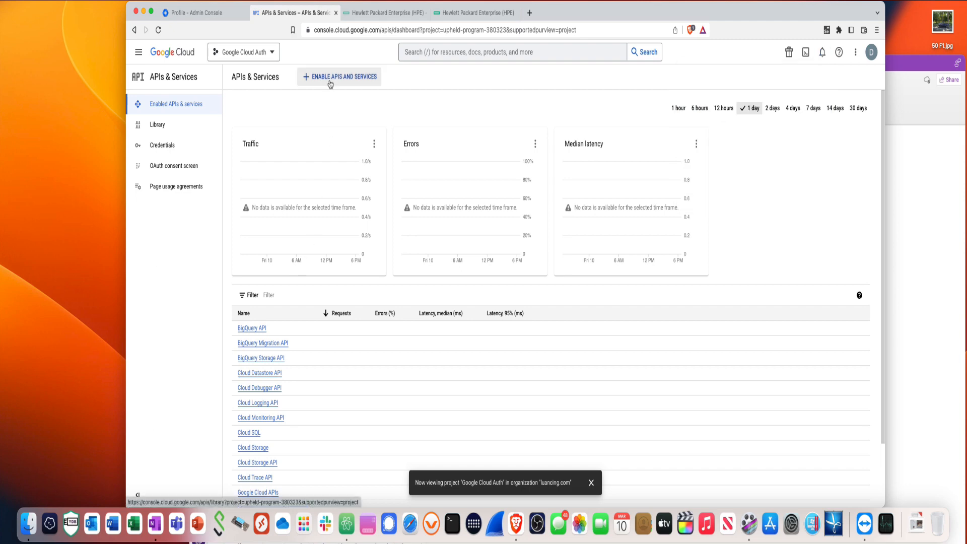
left_click(330, 82)
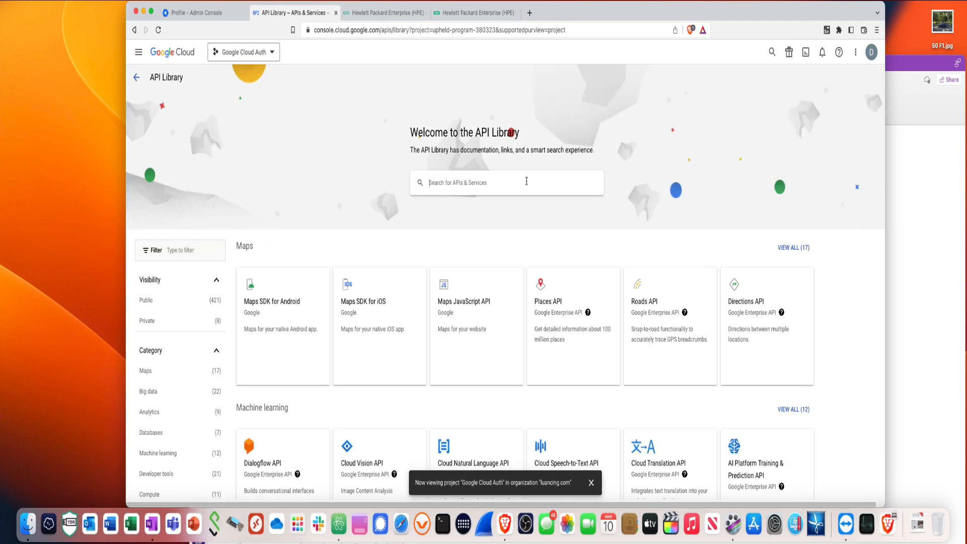
type("Admin")
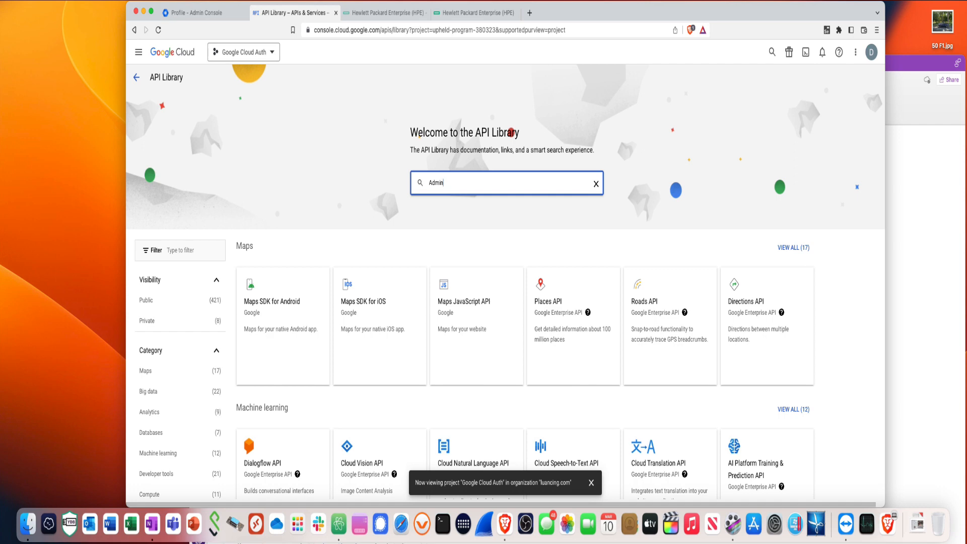
type(" SDK API")
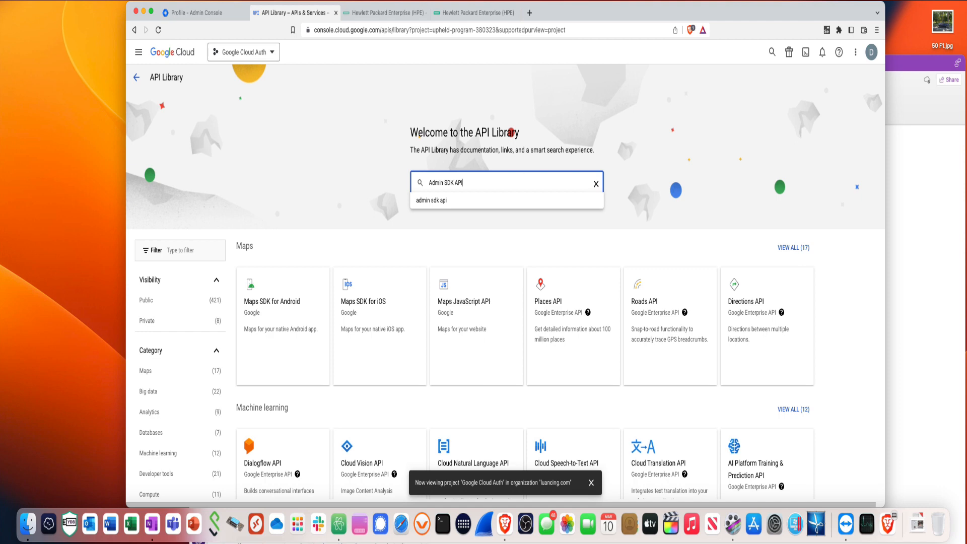
left_click(462, 204)
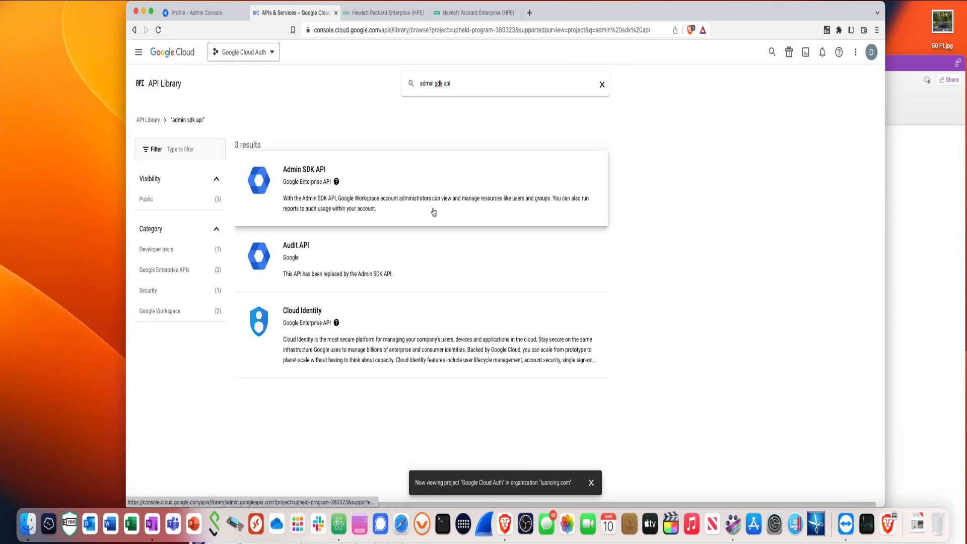
left_click(304, 176)
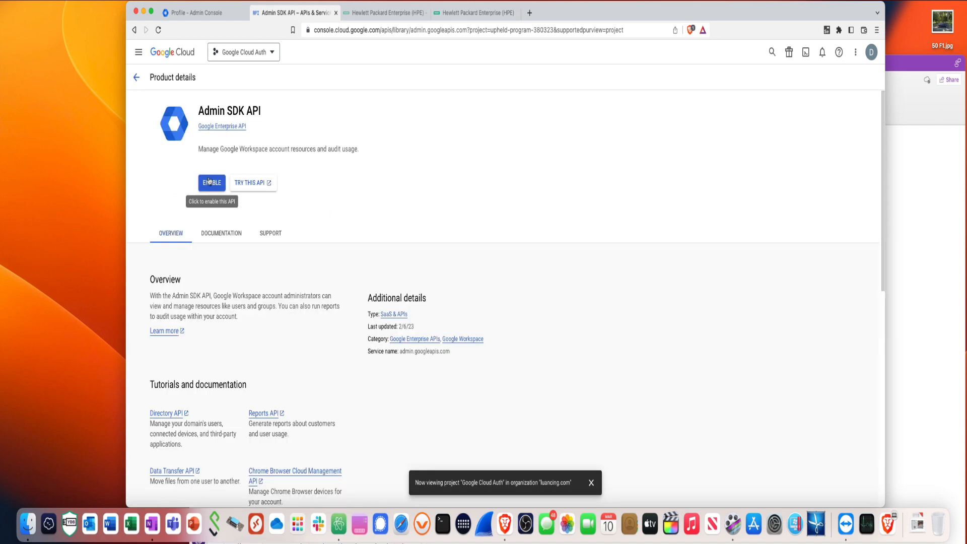
left_click(211, 183)
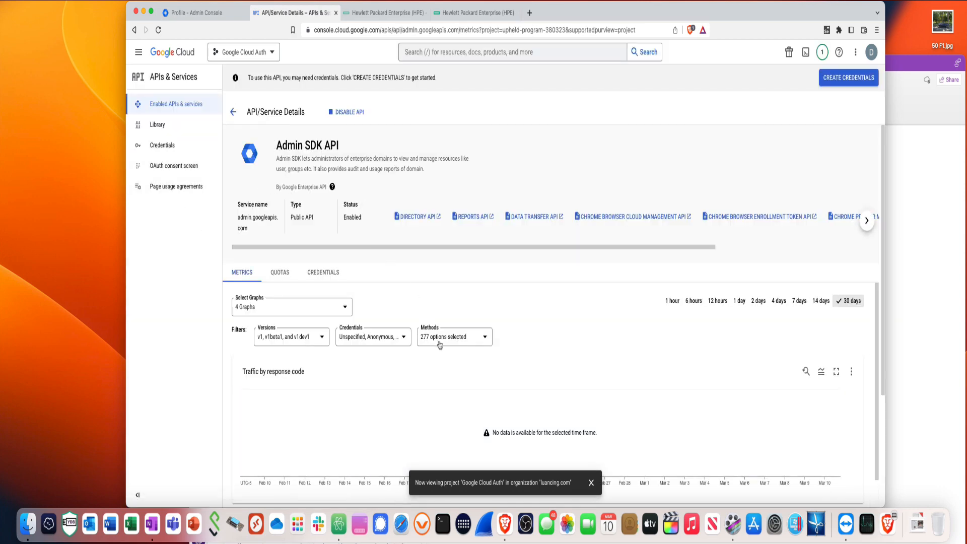
scroll(440, 344, "down", 2)
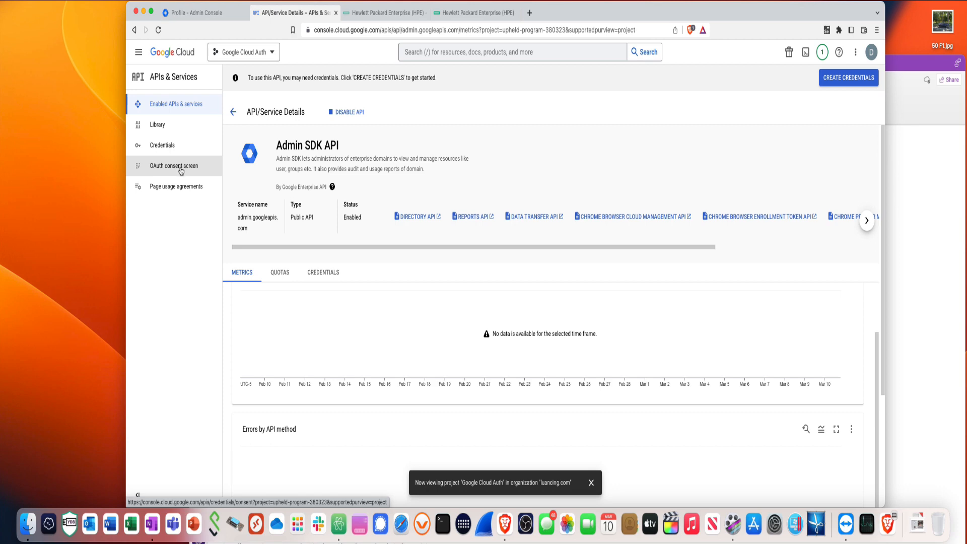
Start an Internal OAuth consent screen, entering the app name and the admin account as support email
left_click(181, 170)
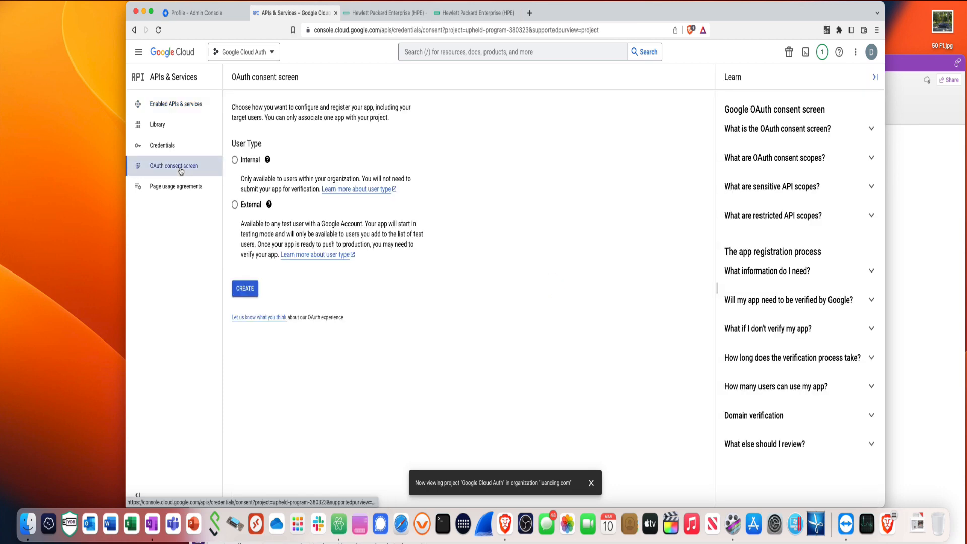
left_click(234, 160)
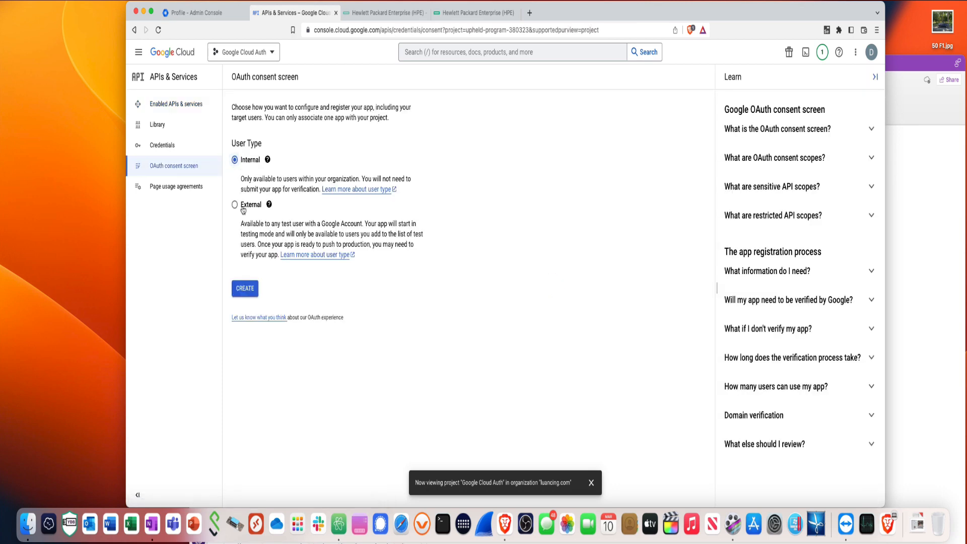
left_click(246, 294)
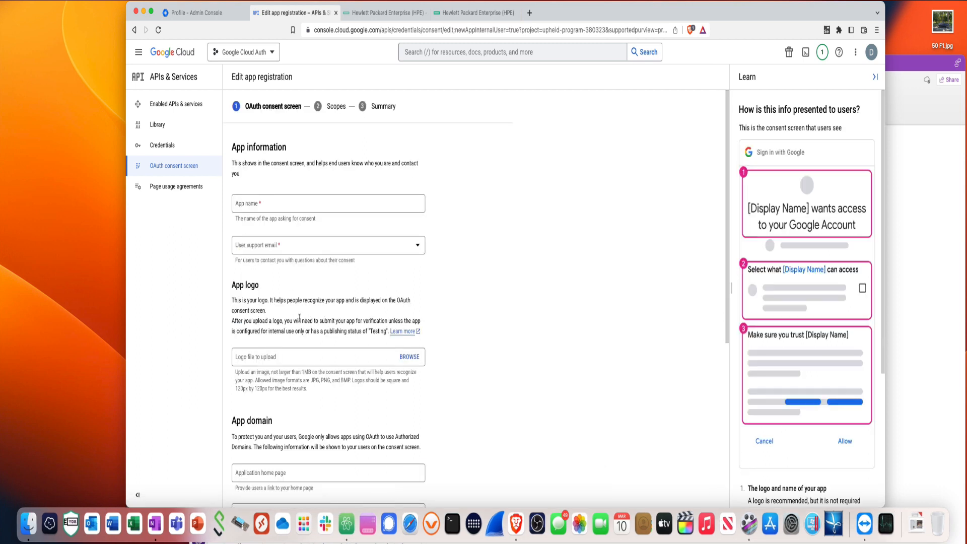
left_click(253, 210)
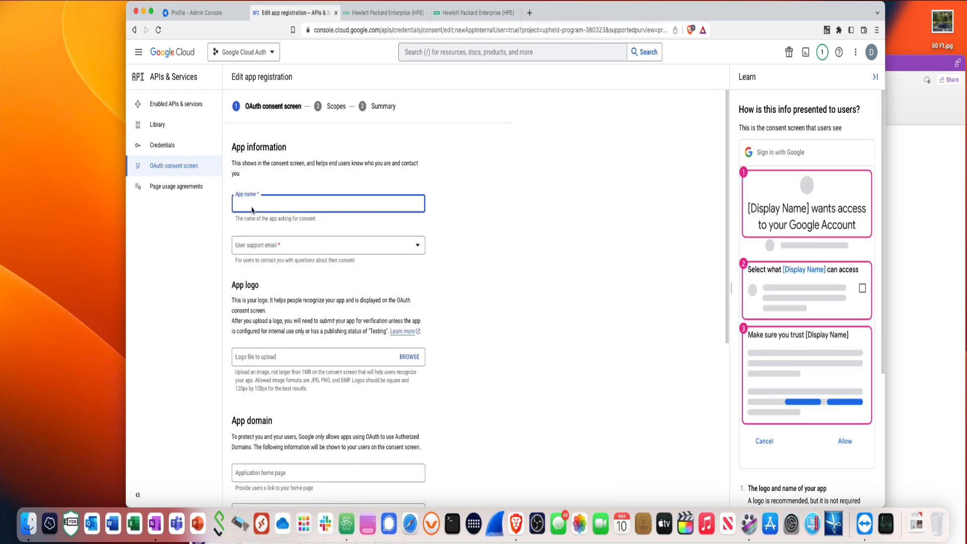
type("CloudAuth")
left_click(258, 250)
left_click(261, 255)
Add authorized domain luancing.com and a developer contact e-mail, then save and continue
scroll(267, 284, "down", 5)
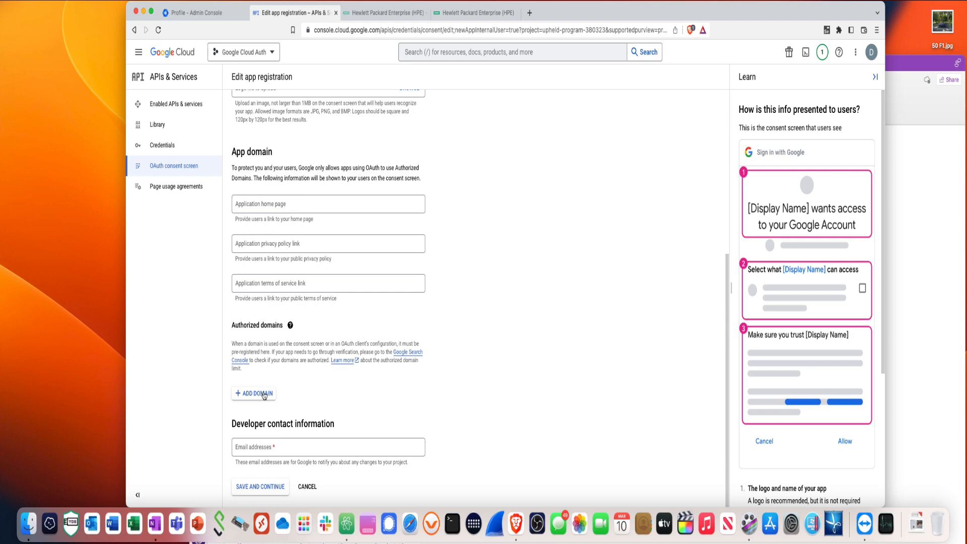
left_click(264, 395)
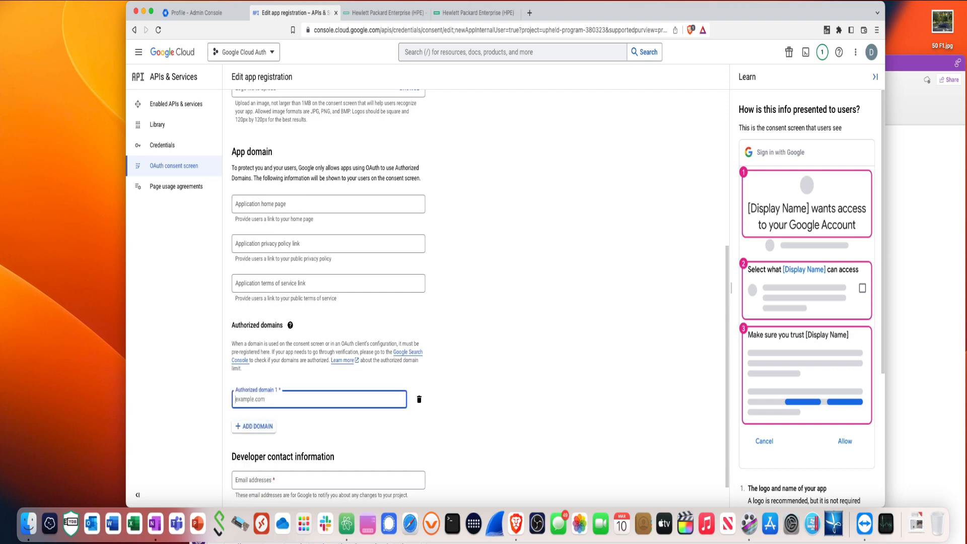
type("luancing.com")
scroll(267, 400, "down", 2)
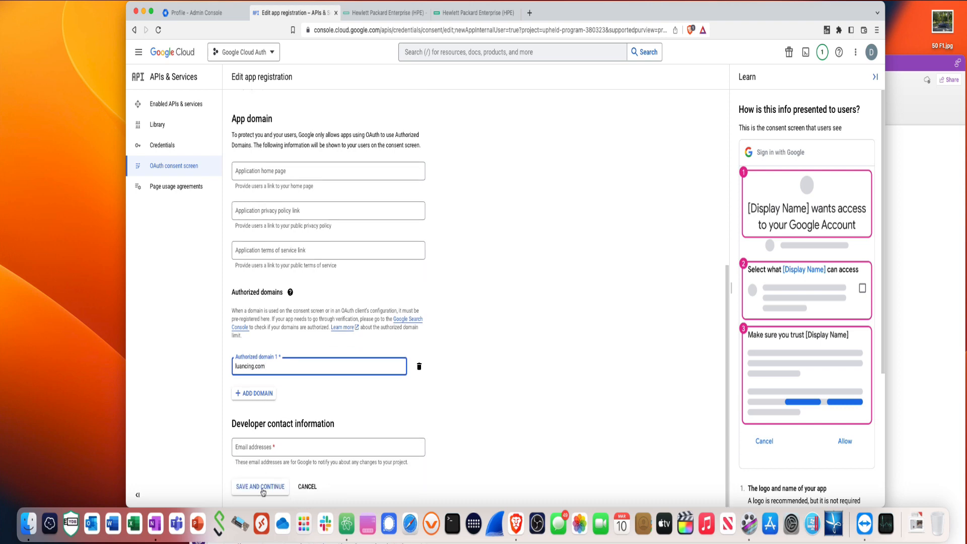
left_click(263, 487)
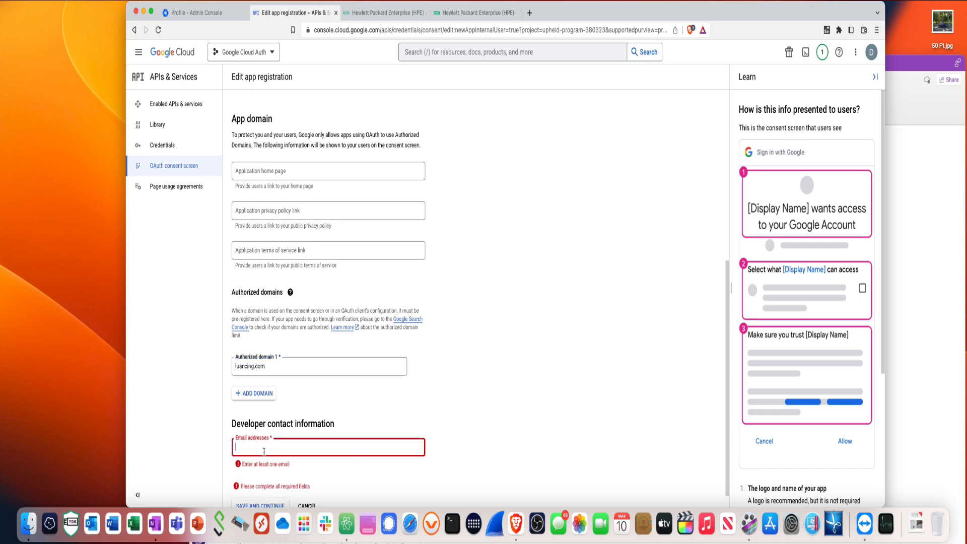
left_click(442, 457)
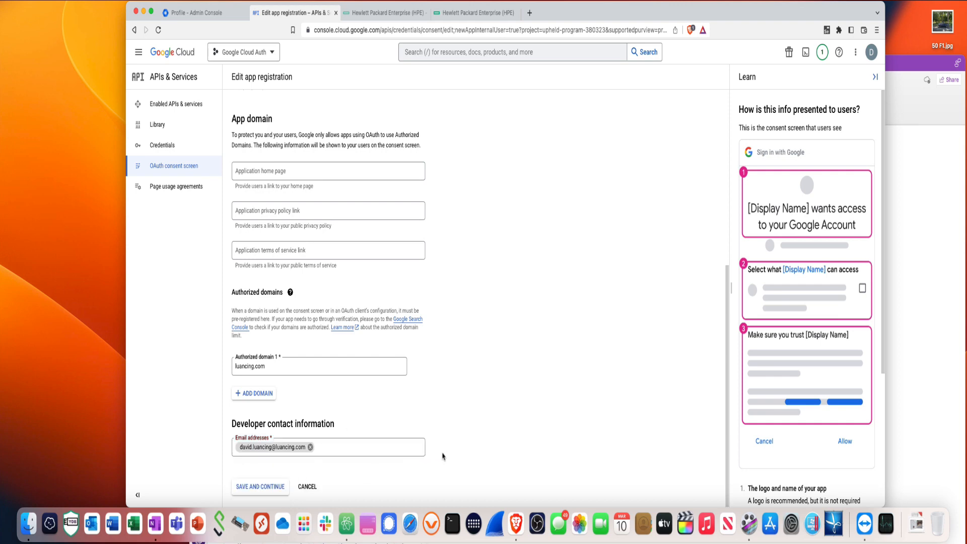
left_click(262, 493)
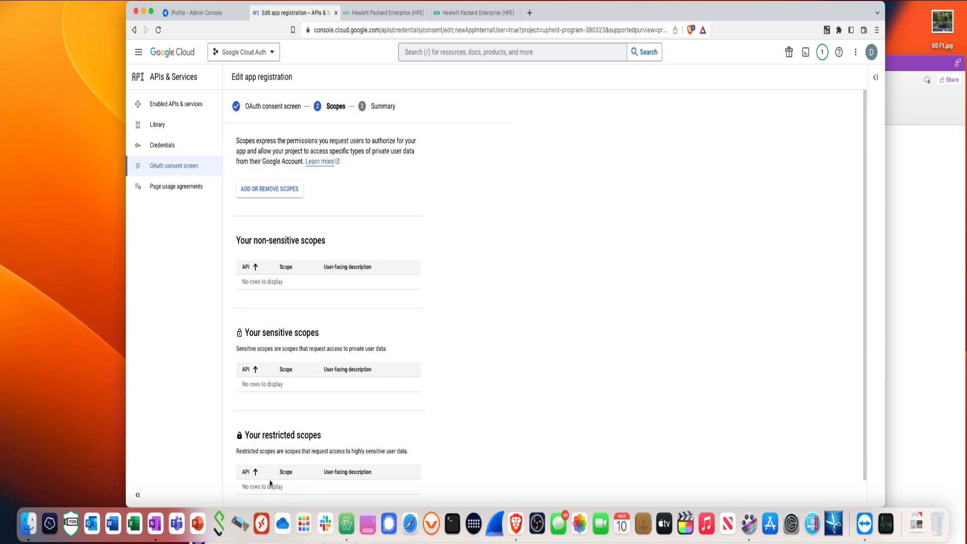
Open the project's Credentials page from the APIs & Services sidebar
scroll(356, 438, "down", 1)
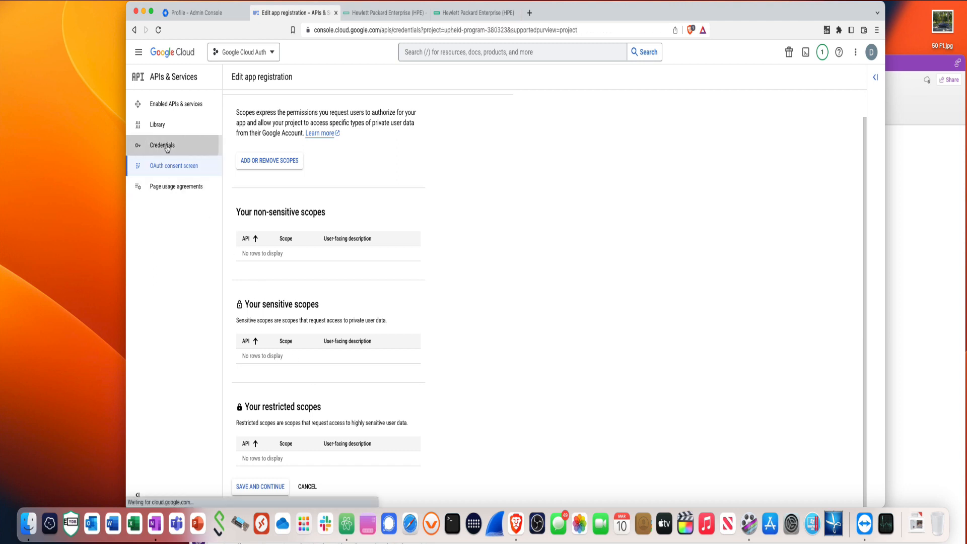
left_click(167, 147)
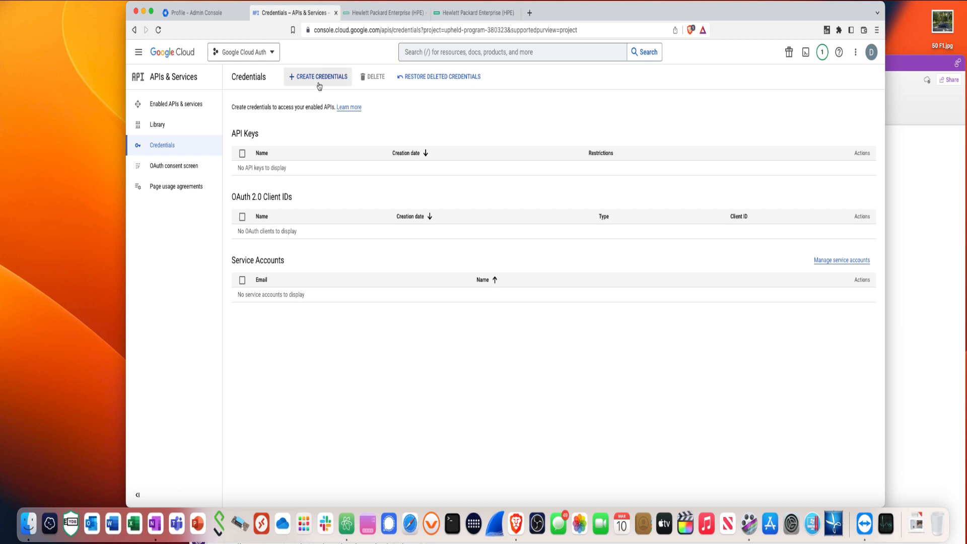
Begin a Web application OAuth client ID and name it CloudAuthWeb
left_click(319, 77)
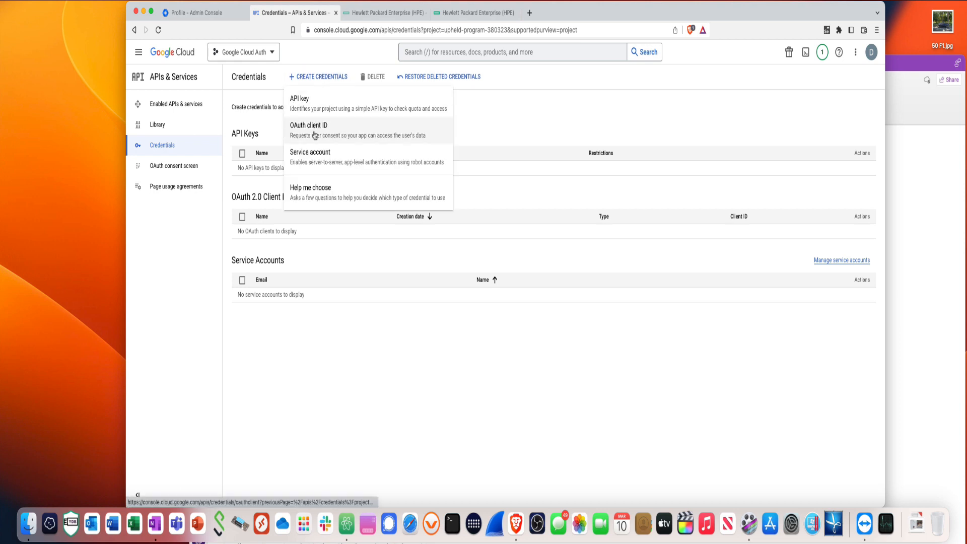
left_click(315, 135)
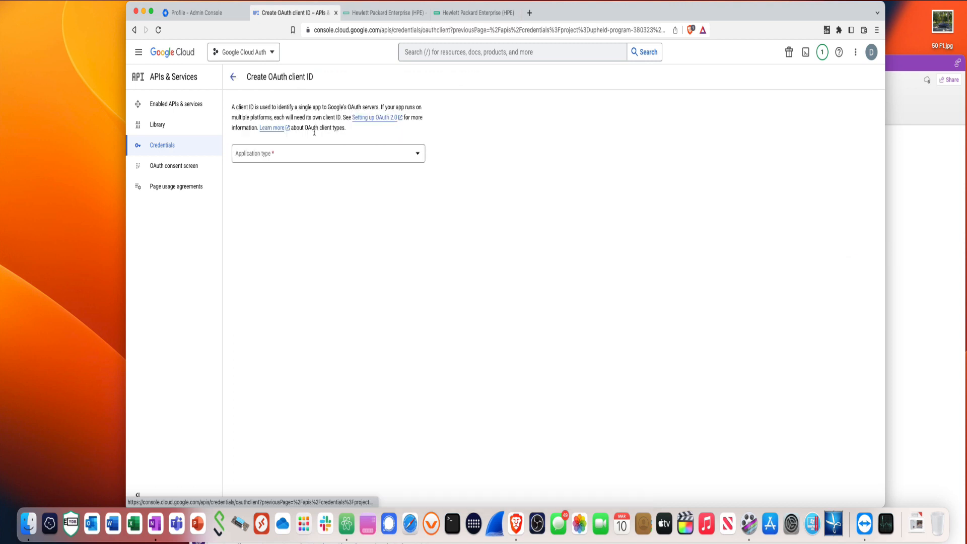
left_click(316, 160)
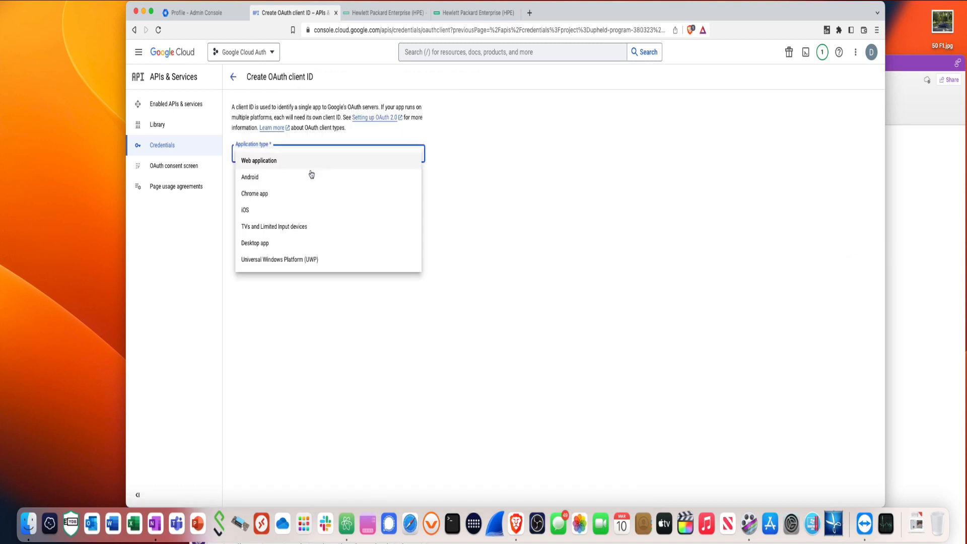
left_click(274, 166)
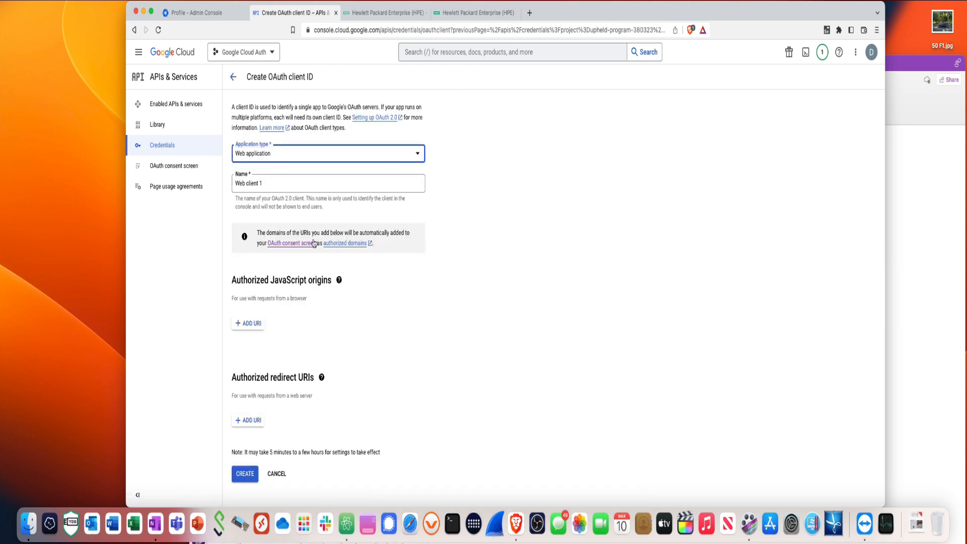
left_click_drag(266, 185, 228, 187)
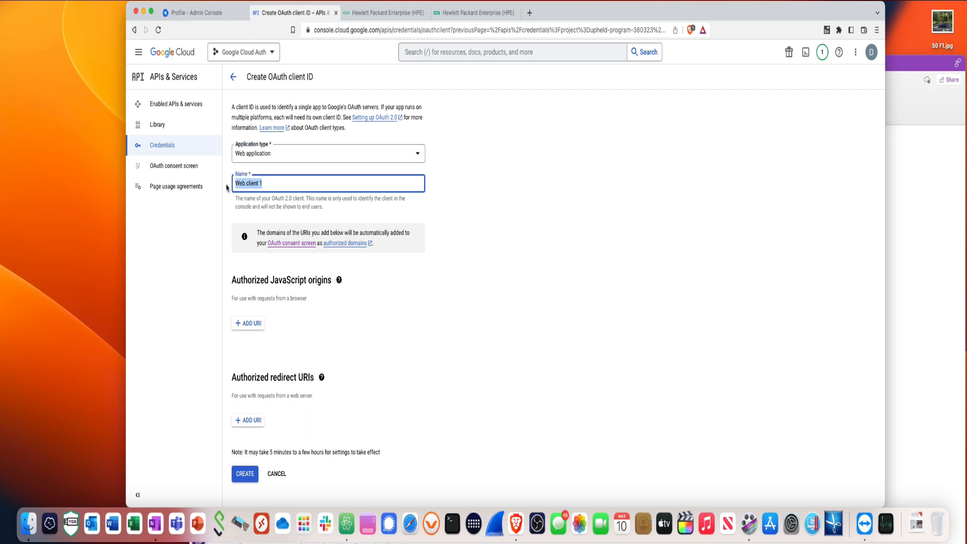
type("CloudAuthWeb")
Sign in to HPE GreenLake and launch Aruba Central from My Applications
left_click(909, 270)
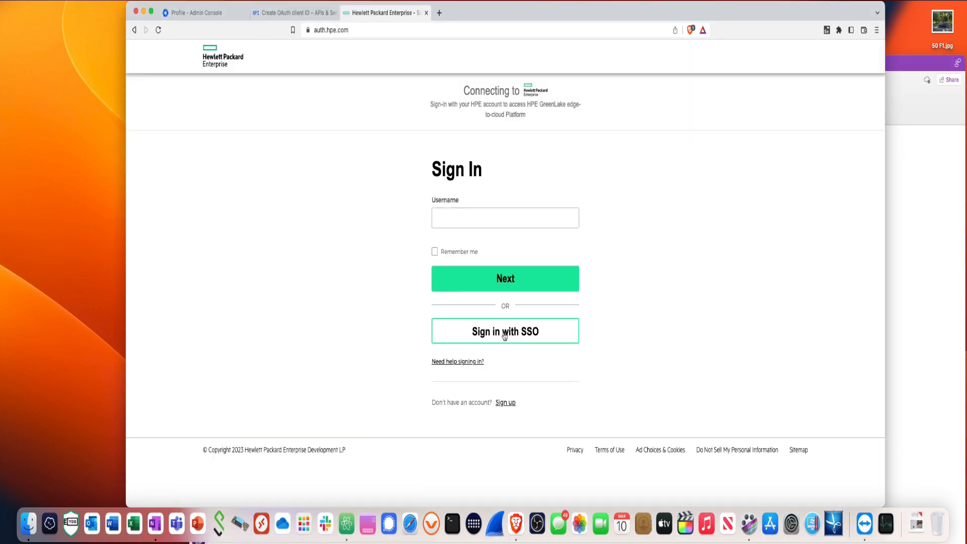
left_click(505, 333)
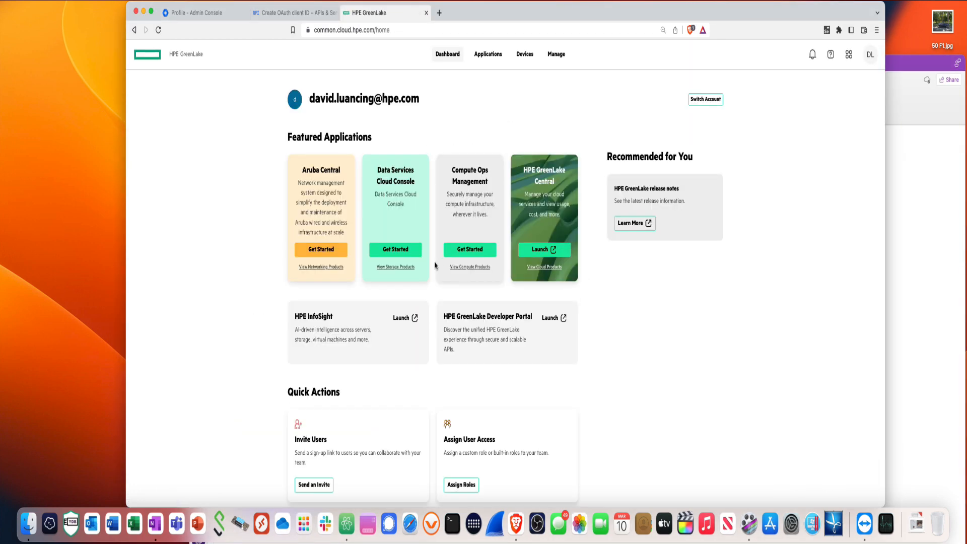
left_click(488, 55)
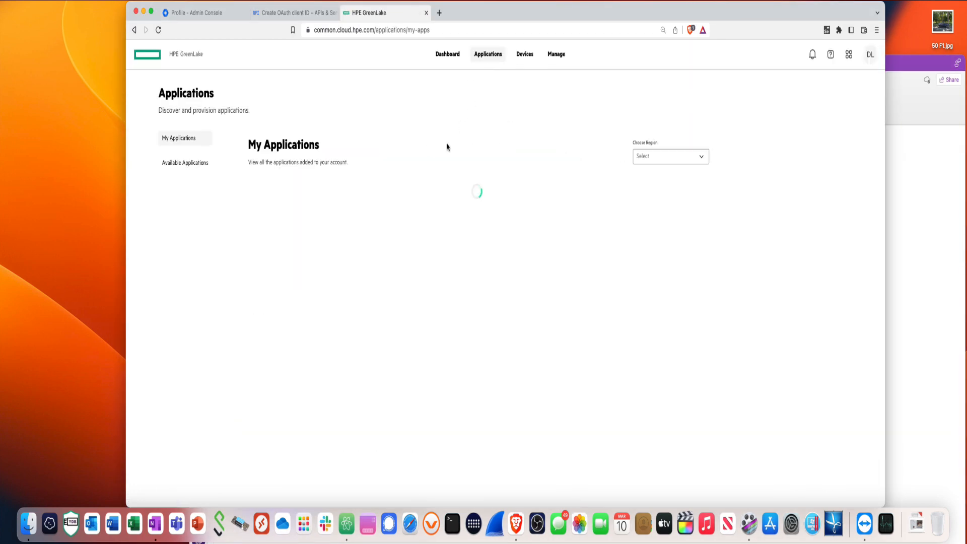
left_click(323, 216)
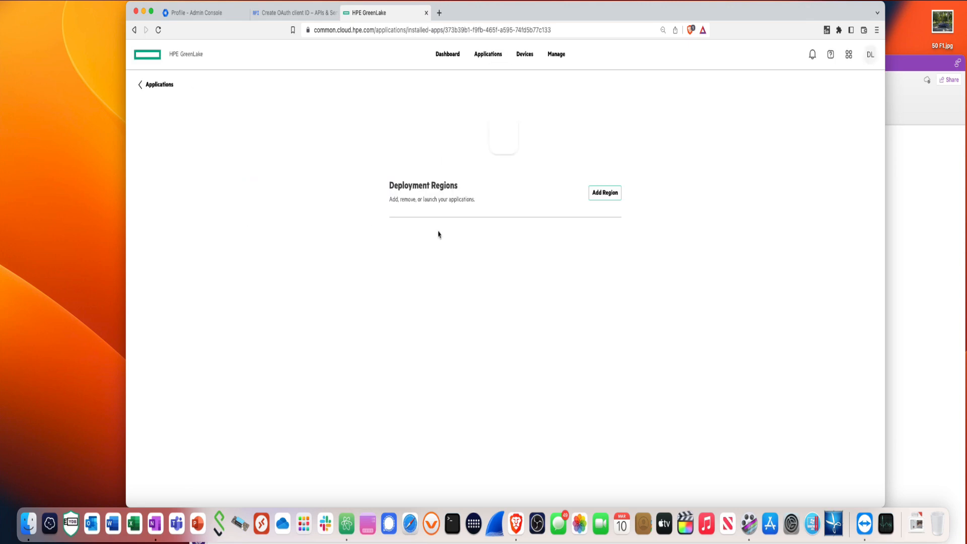
left_click(603, 261)
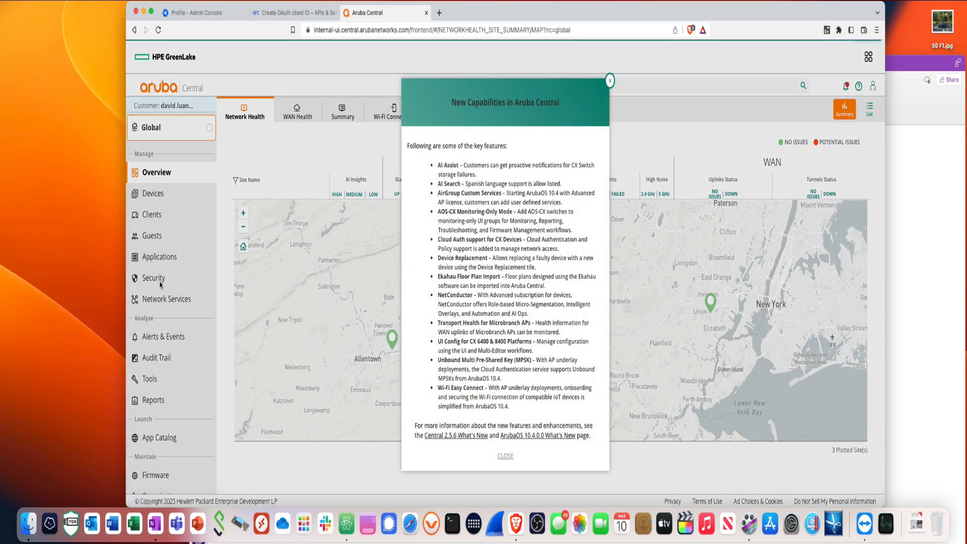
Dismiss the announcement and go to Security > Authentication & Policy > Config
left_click(505, 457)
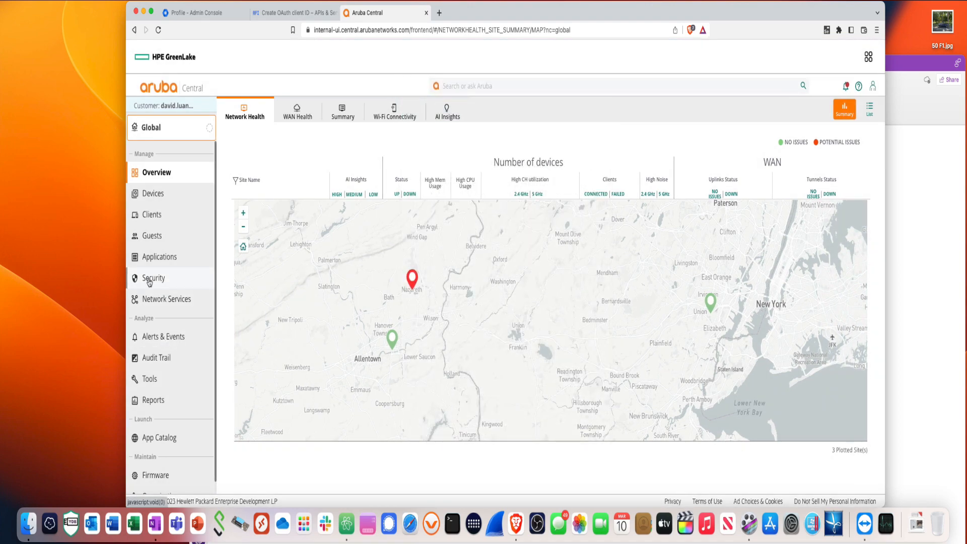
left_click(149, 282)
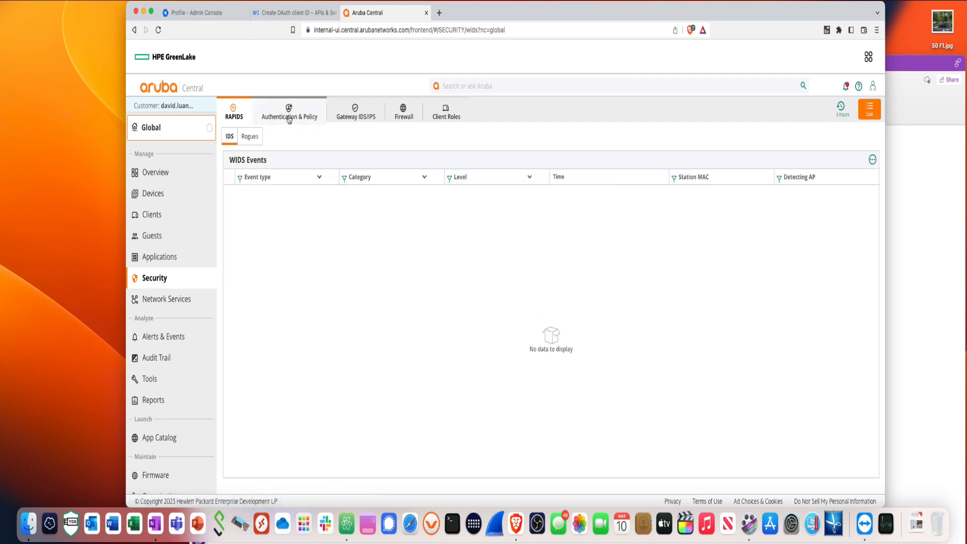
left_click(289, 118)
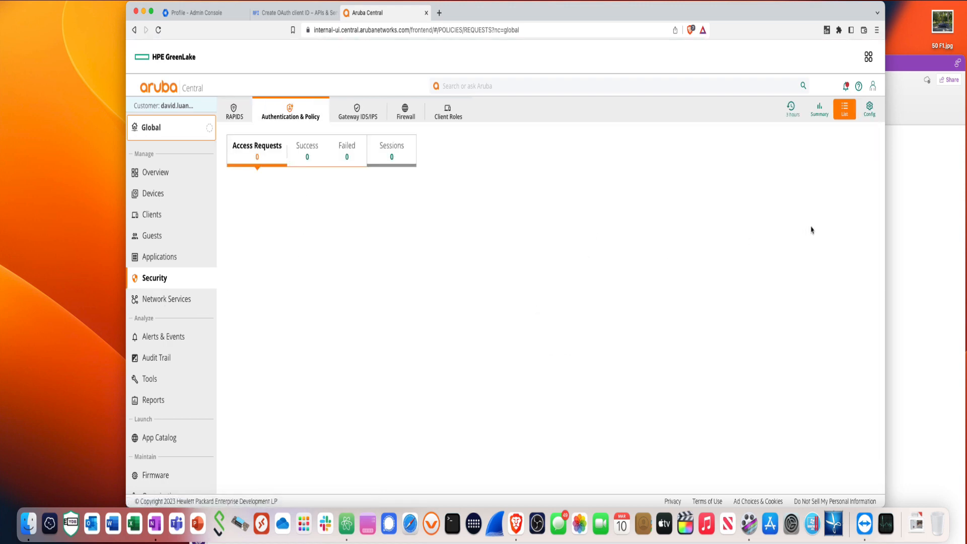
left_click(870, 110)
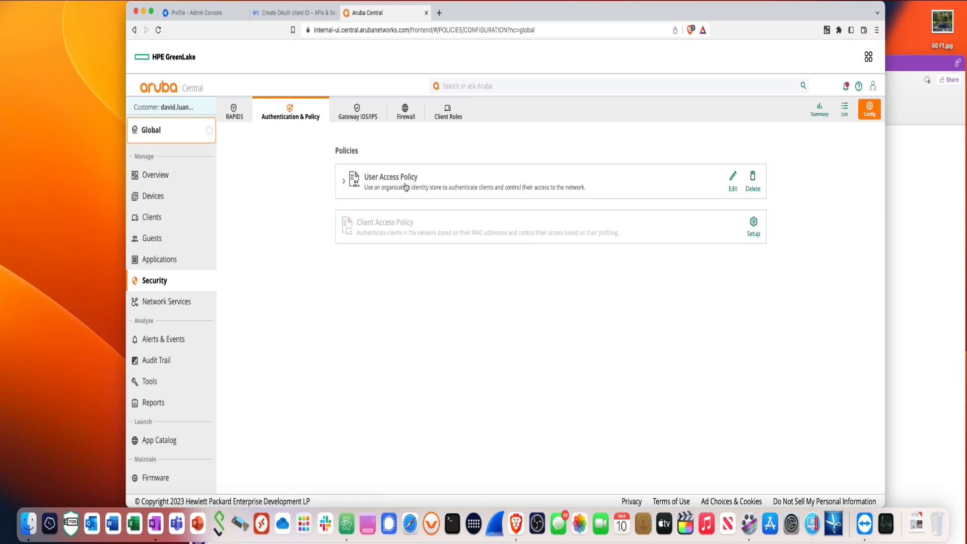
Expand the User Access Policy to review its Google Workspace identity store, then edit it
left_click(406, 187)
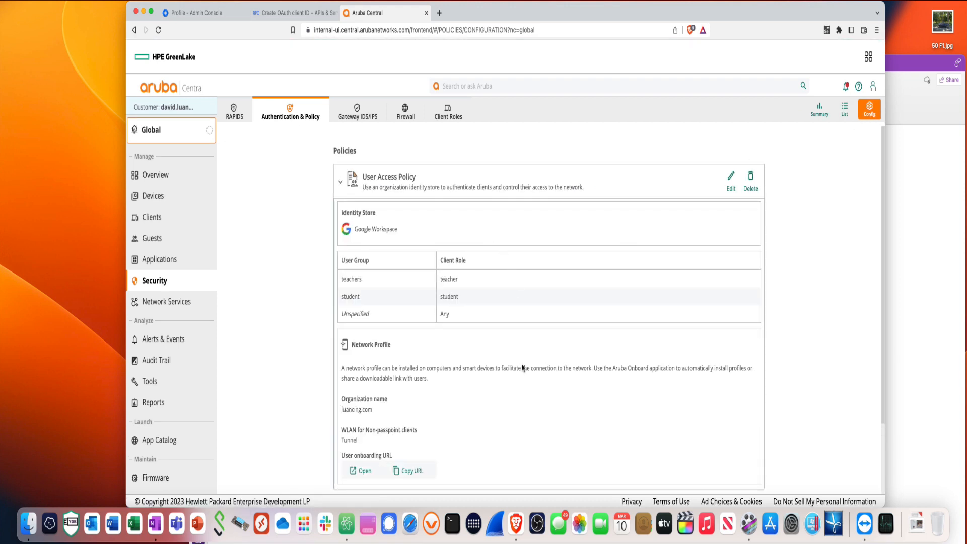
scroll(523, 367, "down", 3)
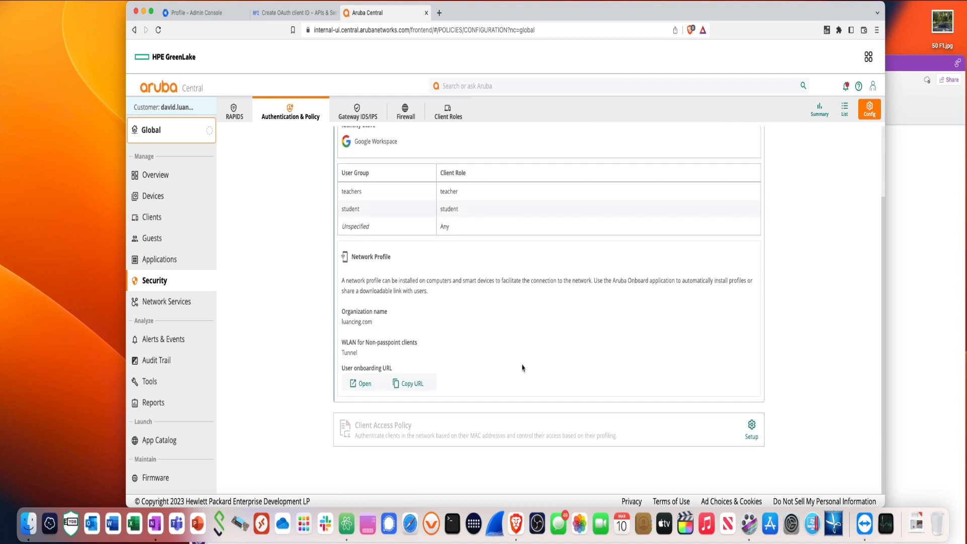
scroll(523, 368, "up", 3)
left_click(423, 183)
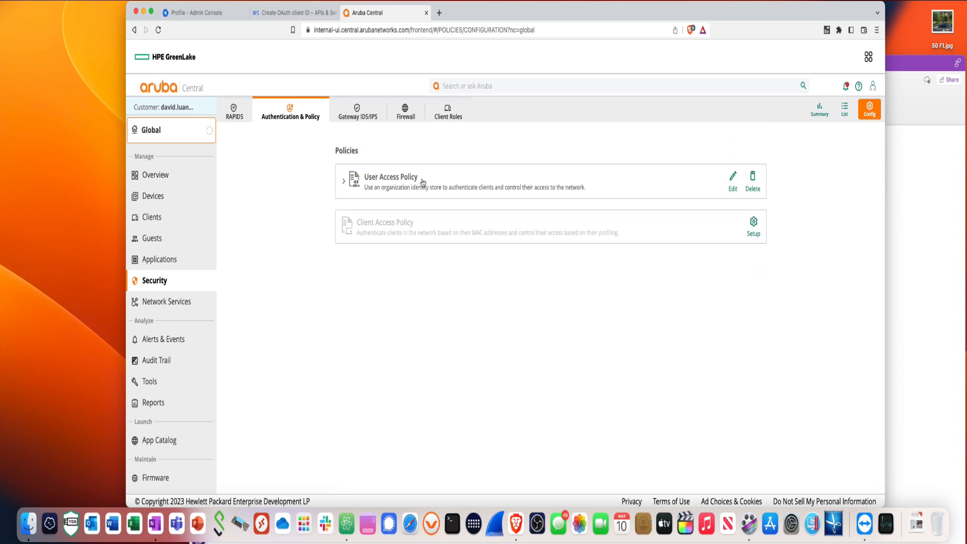
left_click(423, 183)
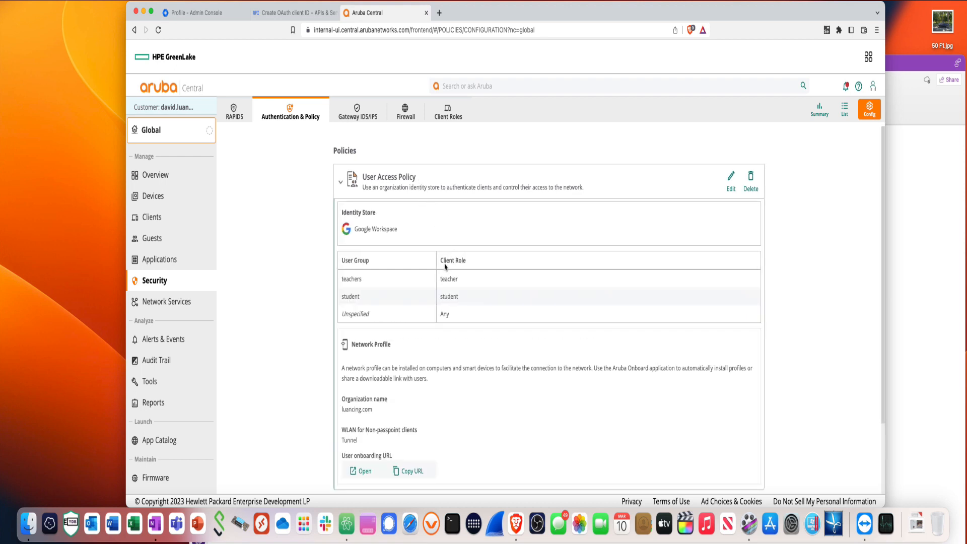
left_click(419, 184)
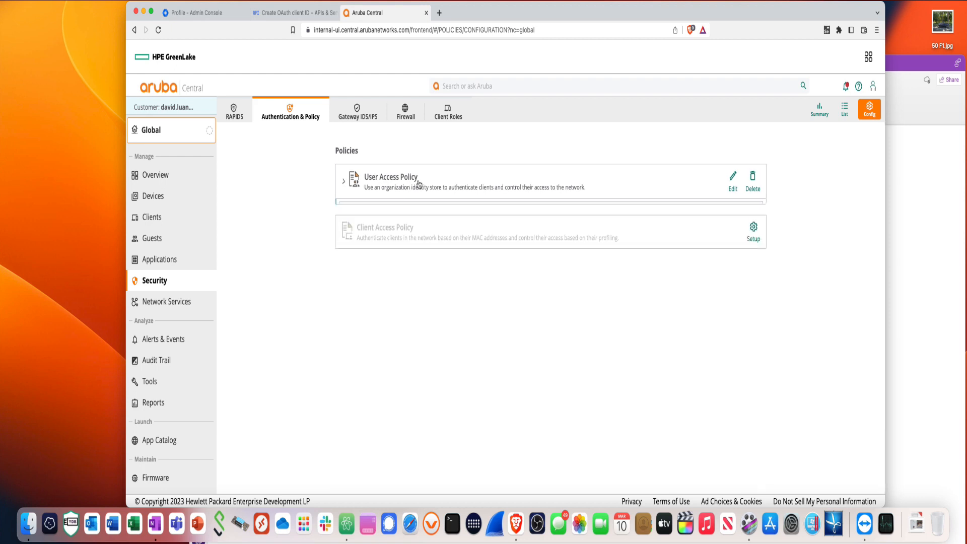
left_click(419, 184)
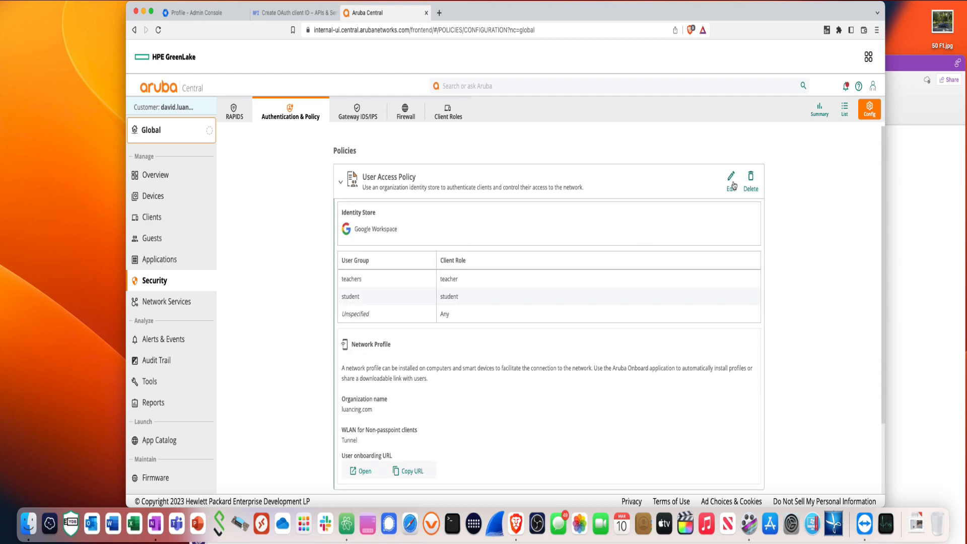
left_click(731, 180)
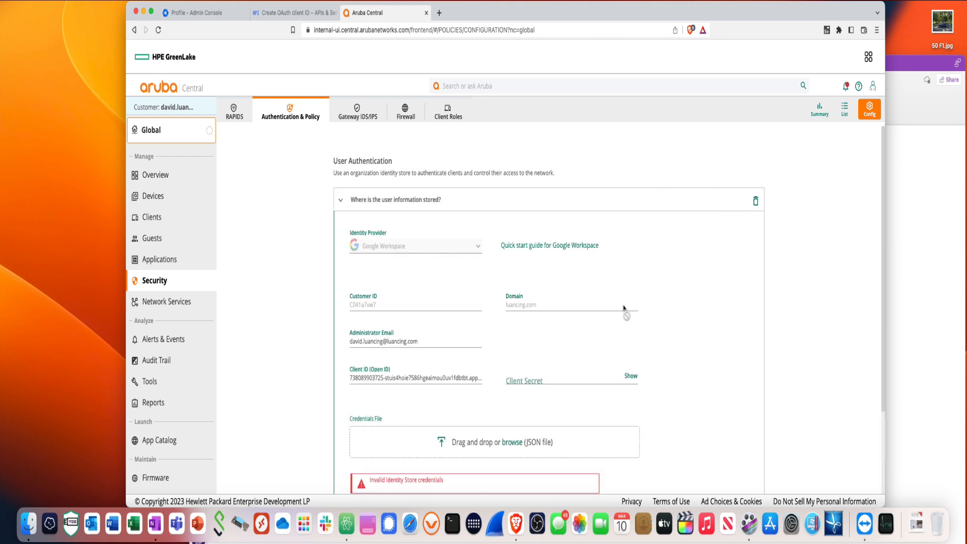
Copy Aruba Central's redirect URI and return to Google Cloud's Create OAuth client ID form
scroll(621, 308, "down", 2)
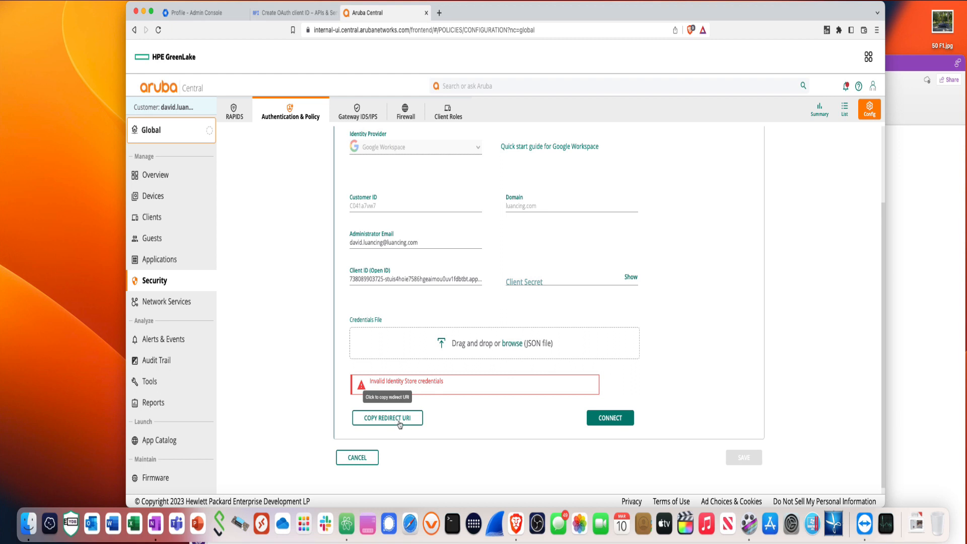
left_click(400, 424)
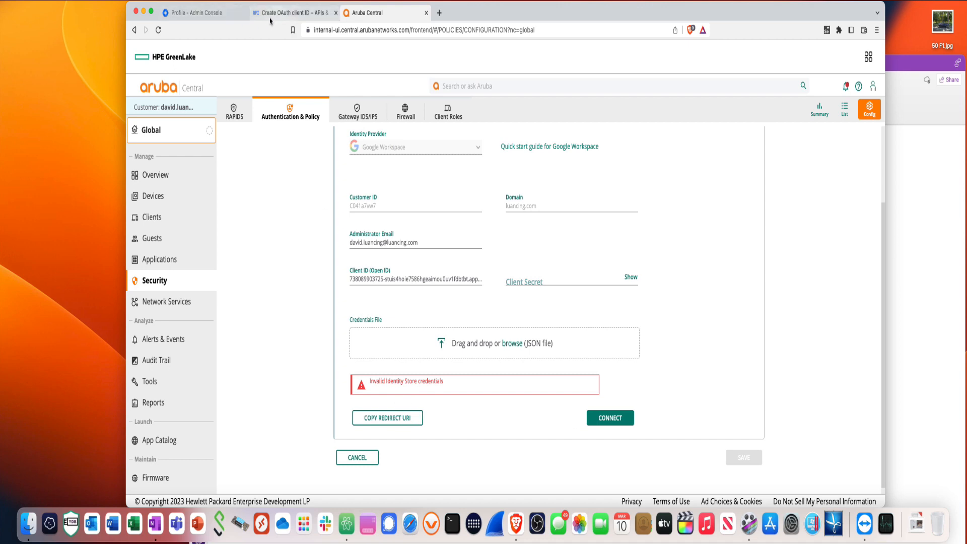
left_click(274, 21)
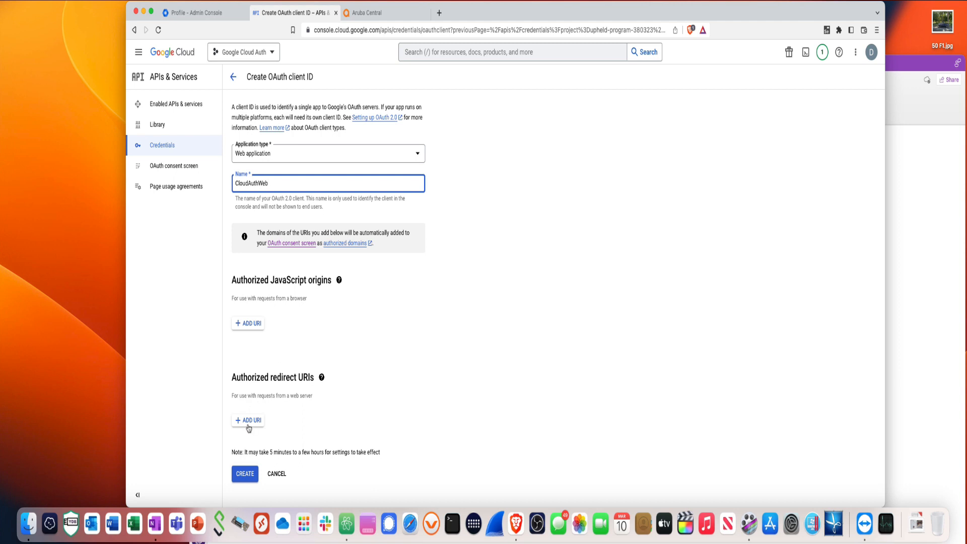
Add Aruba Central's redirect URI to the CloudAuthWeb web client and create it
left_click(249, 420)
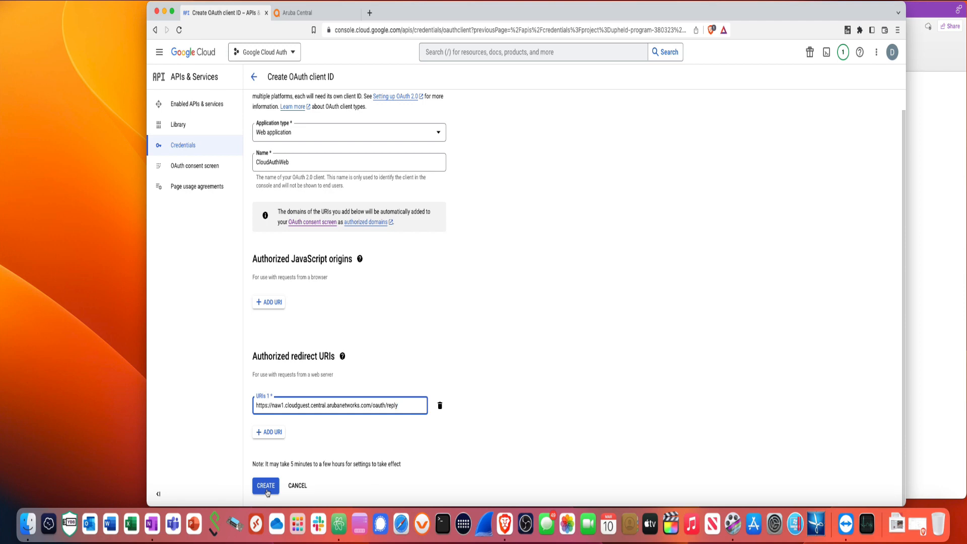
left_click(312, 14)
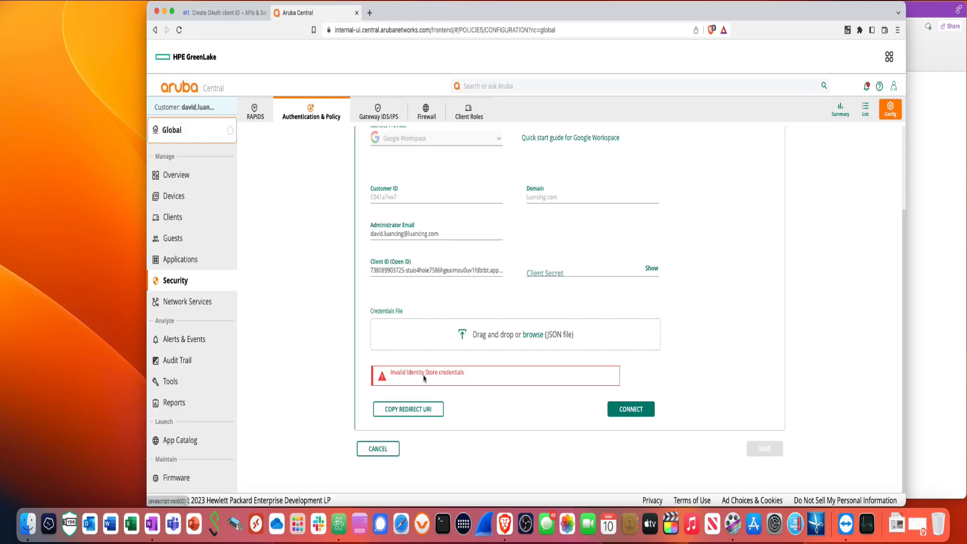
left_click(404, 409)
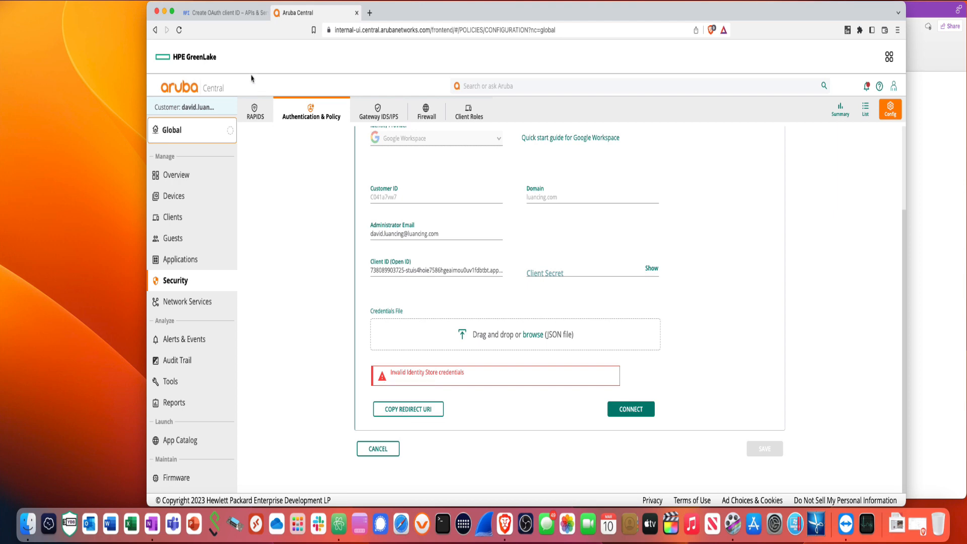
left_click(224, 12)
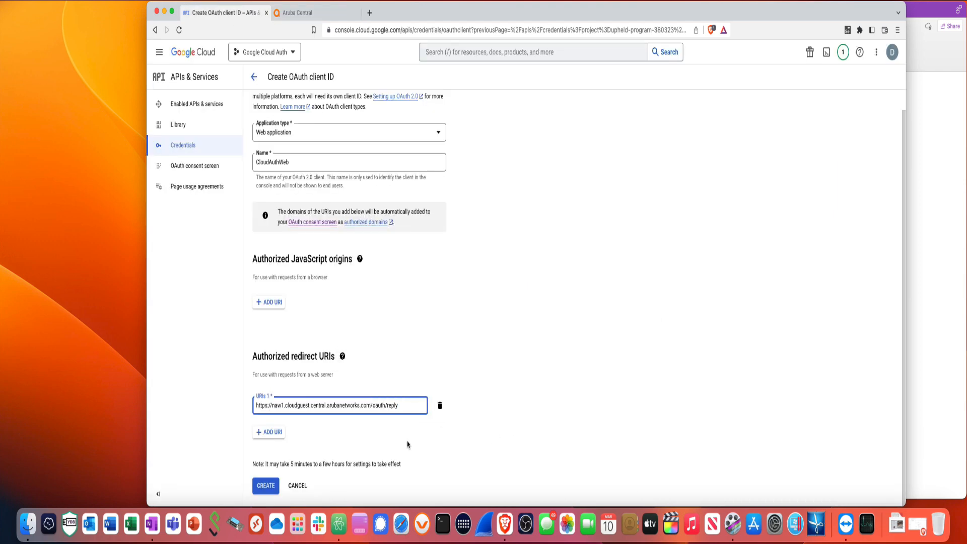
left_click(267, 486)
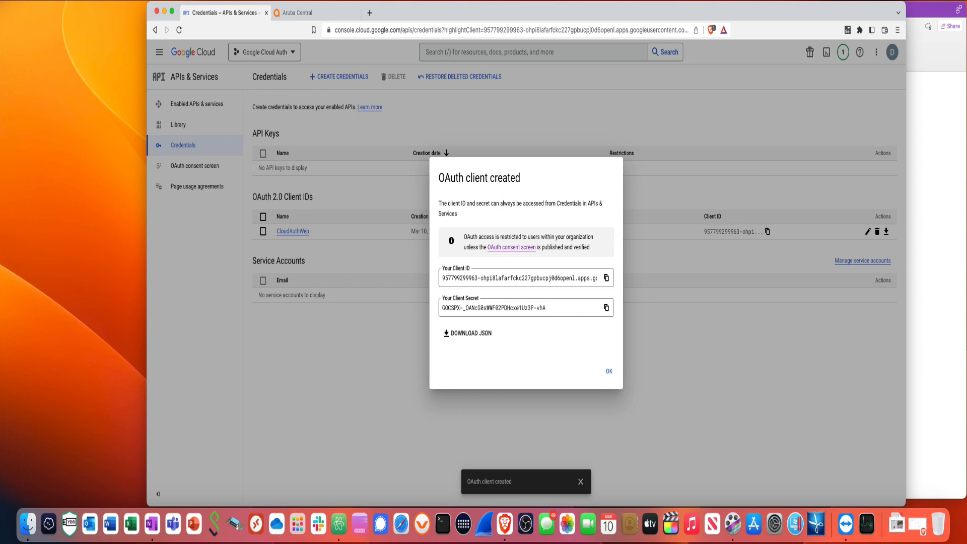
Copy the newly created OAuth client ID
left_click(782, 1)
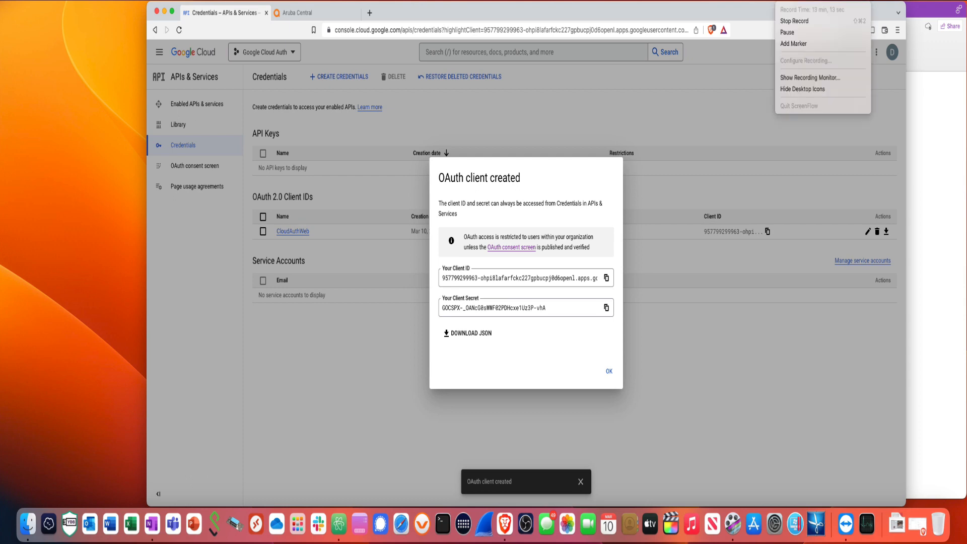
left_click(789, 33)
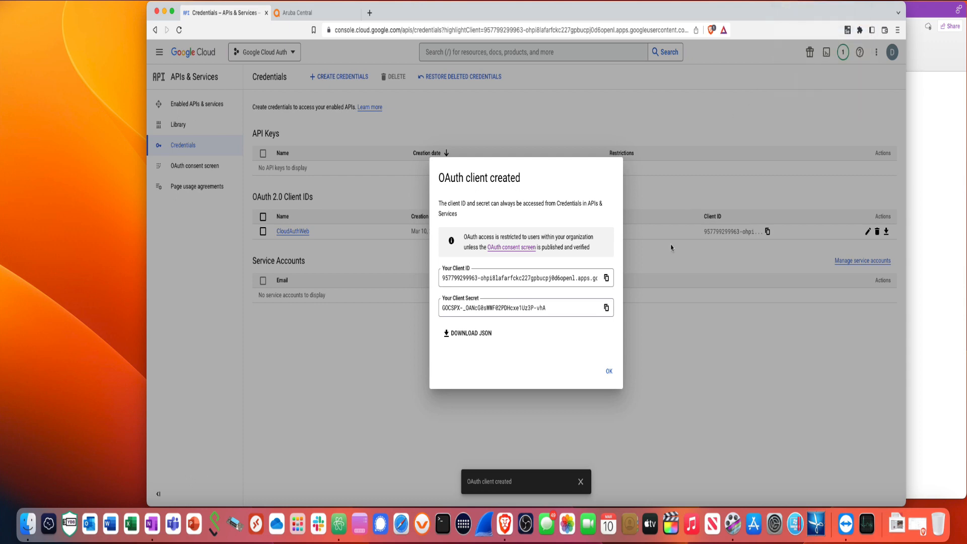
left_click(607, 282)
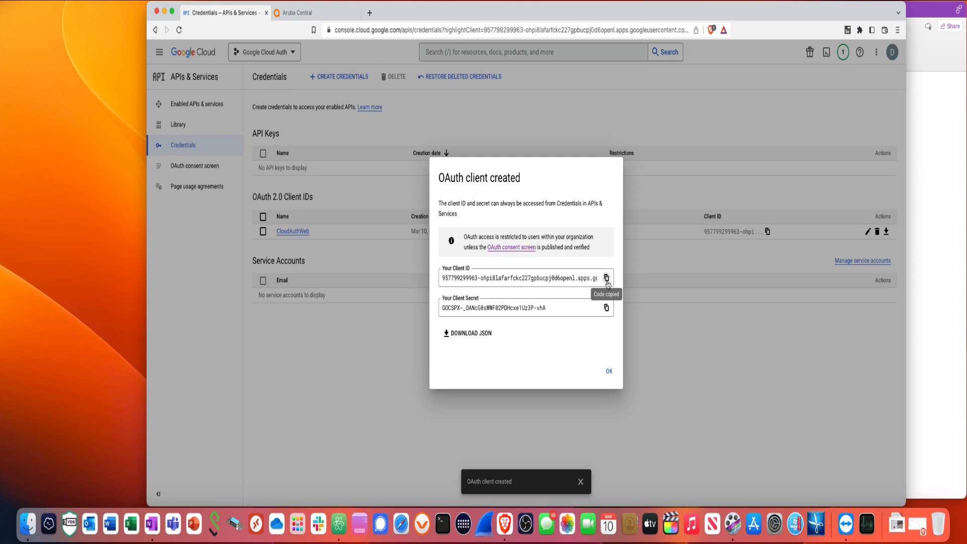
Add a 'Client ID' line under Google Cloud Console Data in OneNote with the copied ID
left_click(934, 202)
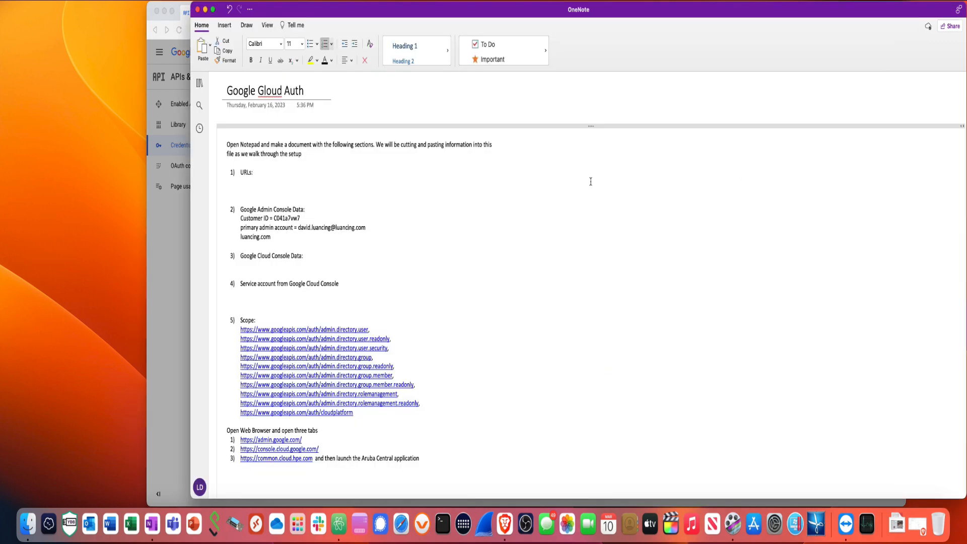
left_click(248, 266)
type("Client I")
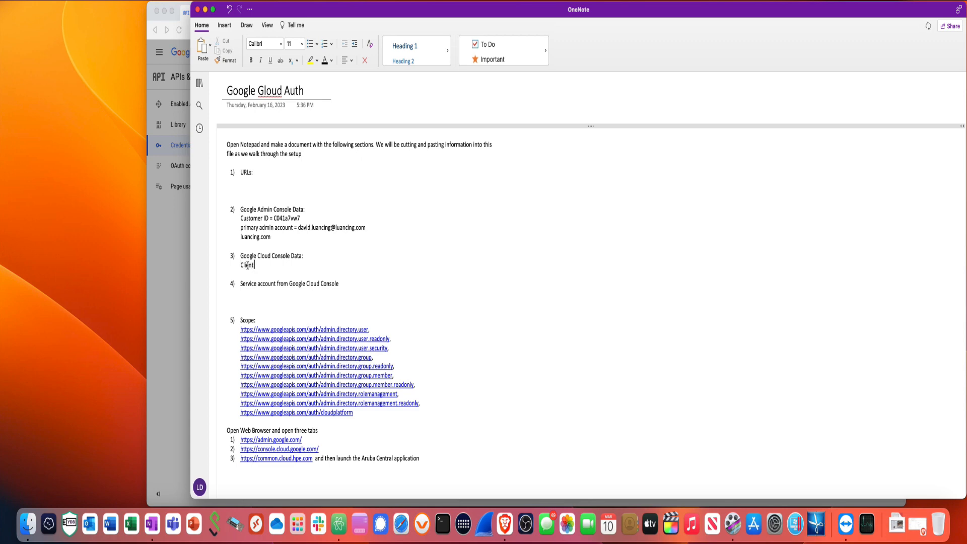
type("D")
right_click(262, 267)
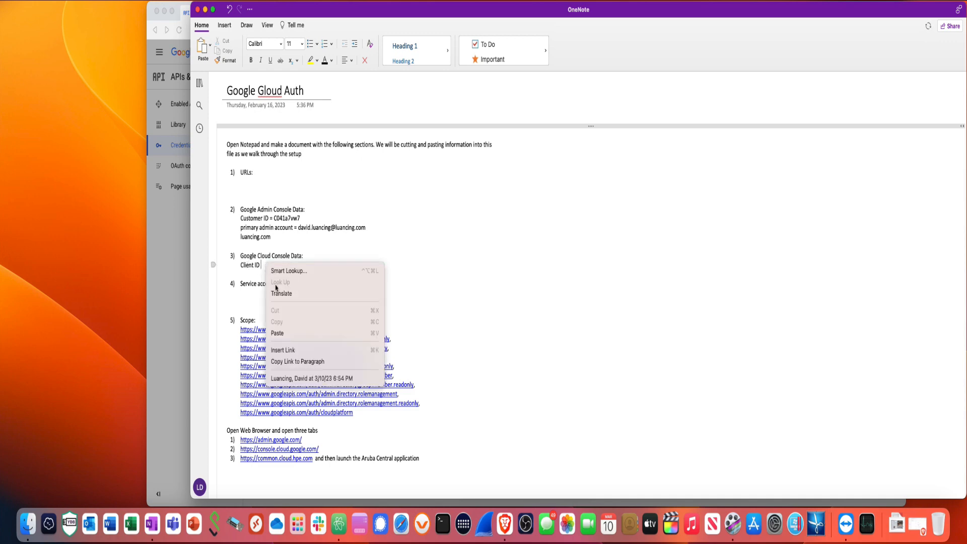
left_click(283, 334)
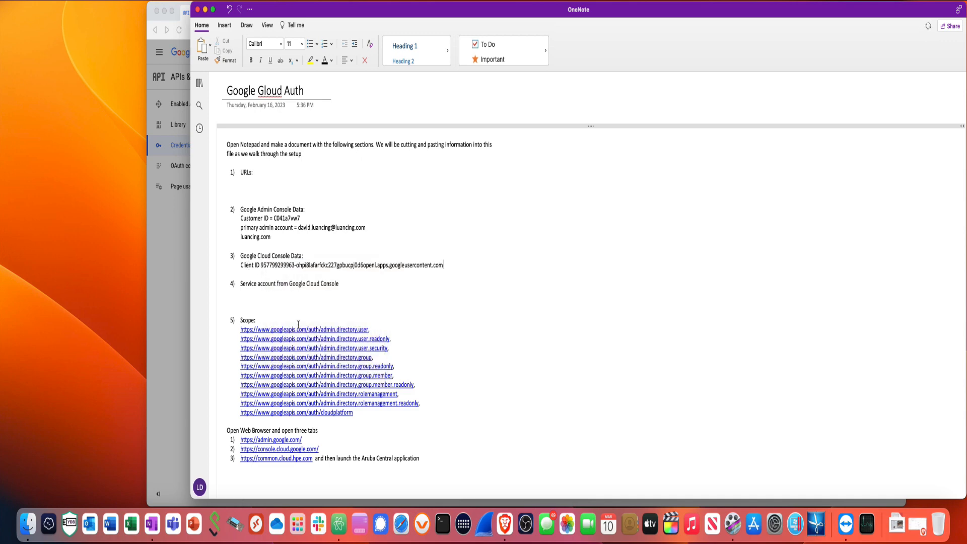
Copy the client secret from Google Cloud and paste it after a 'Client Secret' label in OneNote
left_click(187, 288)
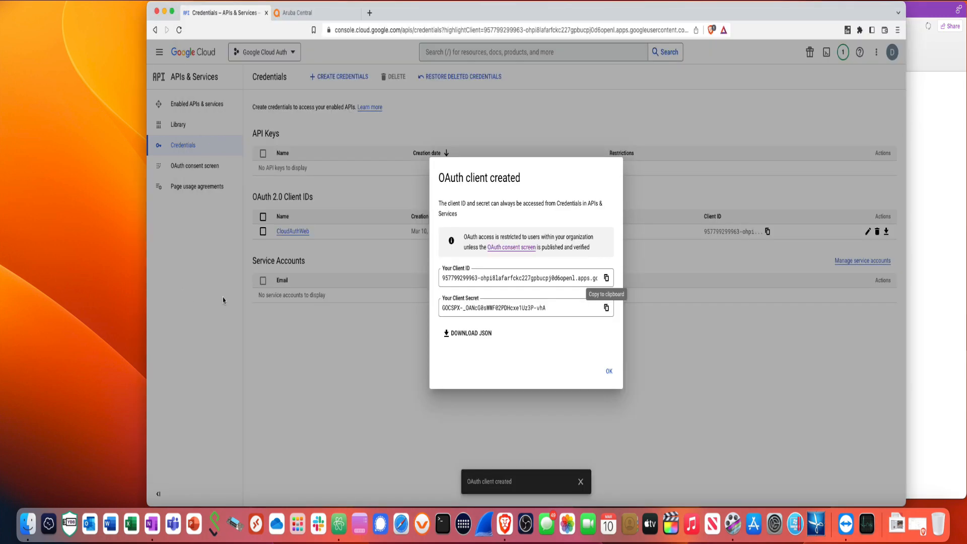
left_click(606, 308)
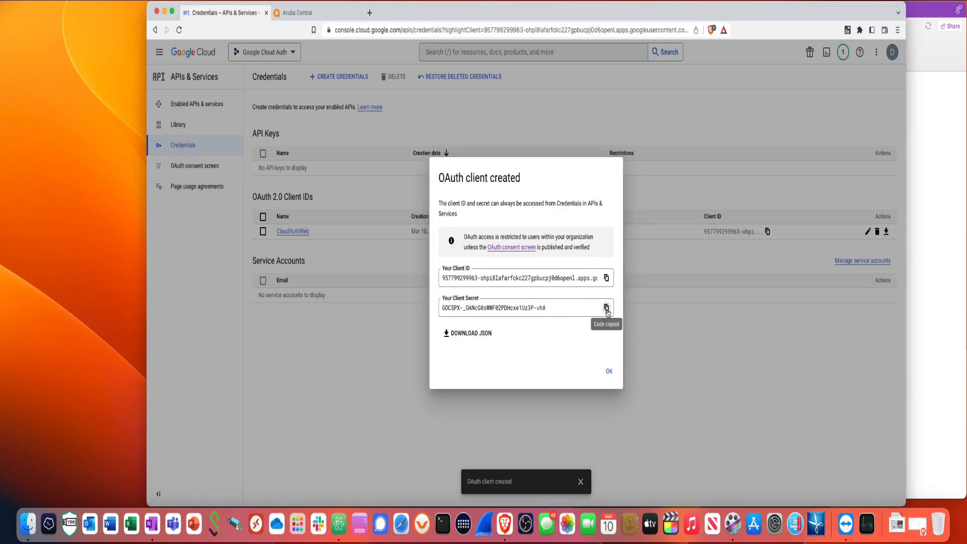
left_click(932, 287)
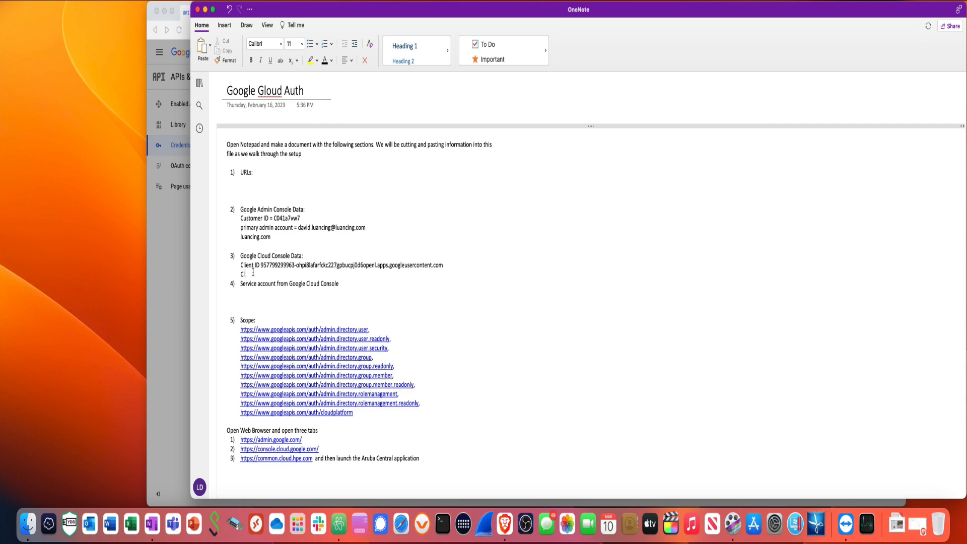
type("ient Secret")
right_click(275, 274)
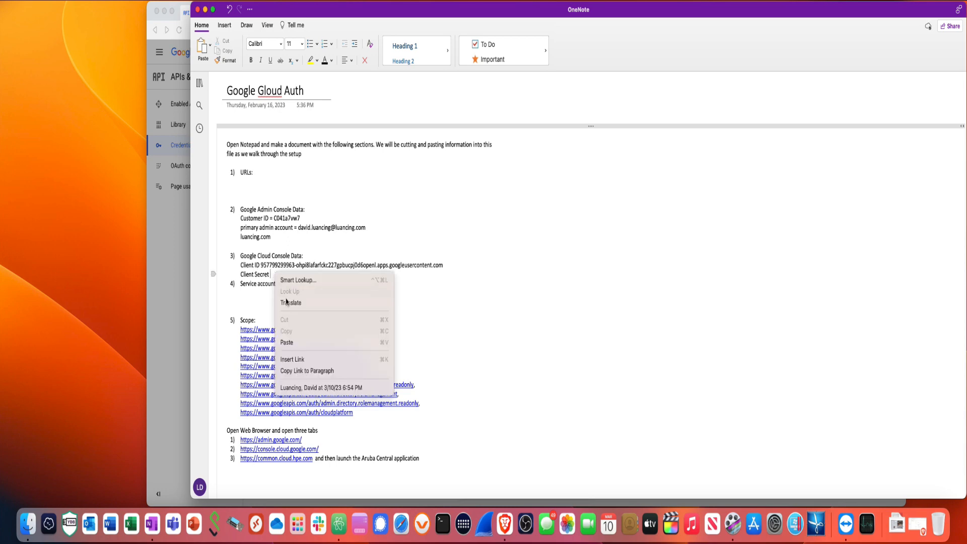
left_click(286, 342)
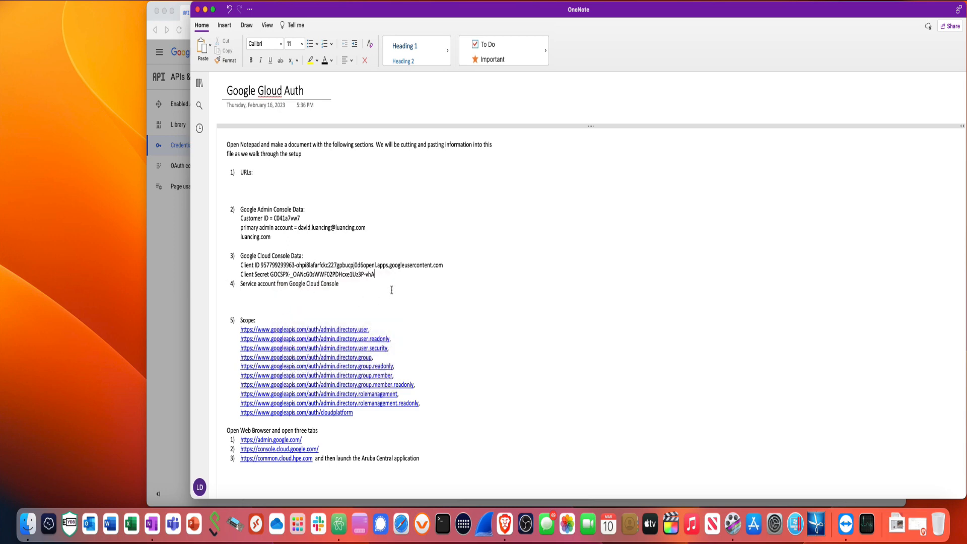
key("Return")
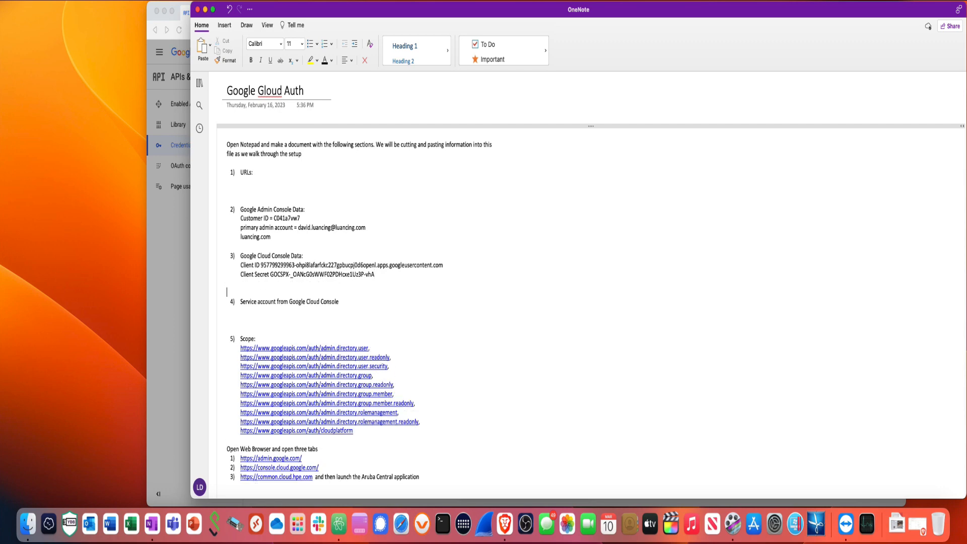
left_click(178, 288)
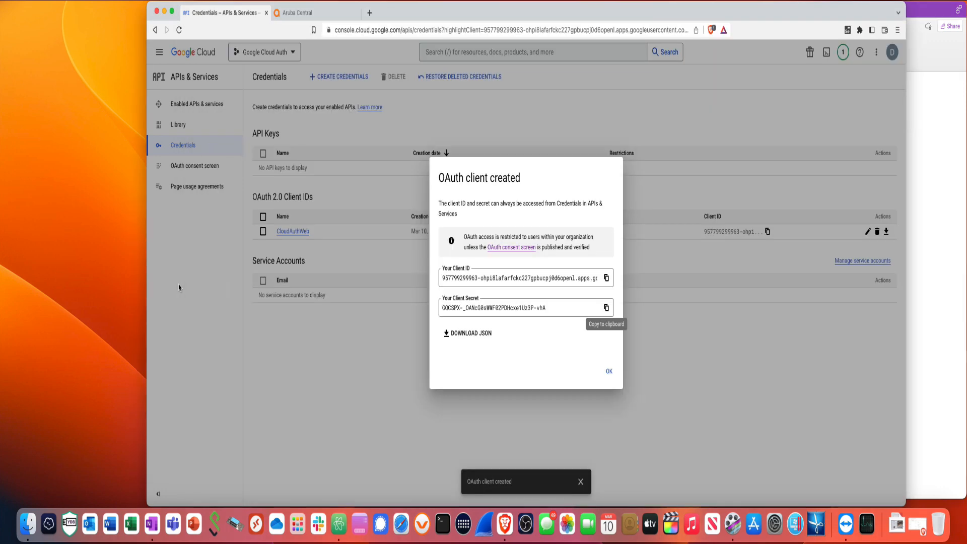
Dismiss the client-created dialog and create service account 'ServiceCloudAuth' via Create Credentials
left_click(608, 371)
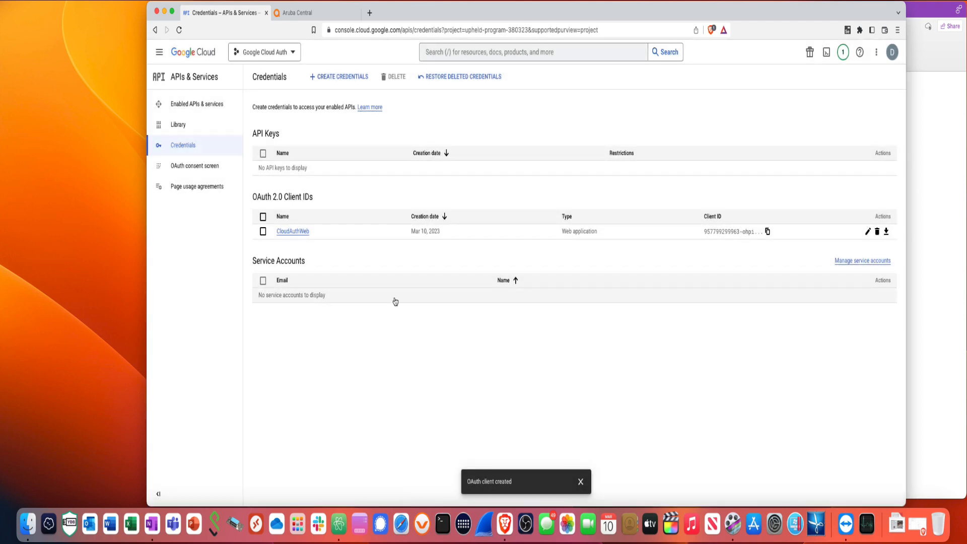
left_click(336, 80)
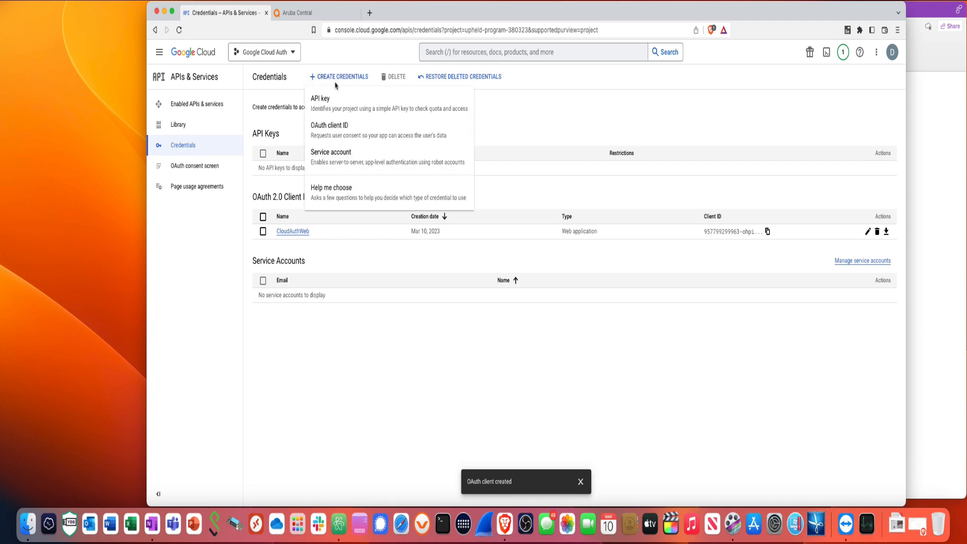
left_click(330, 159)
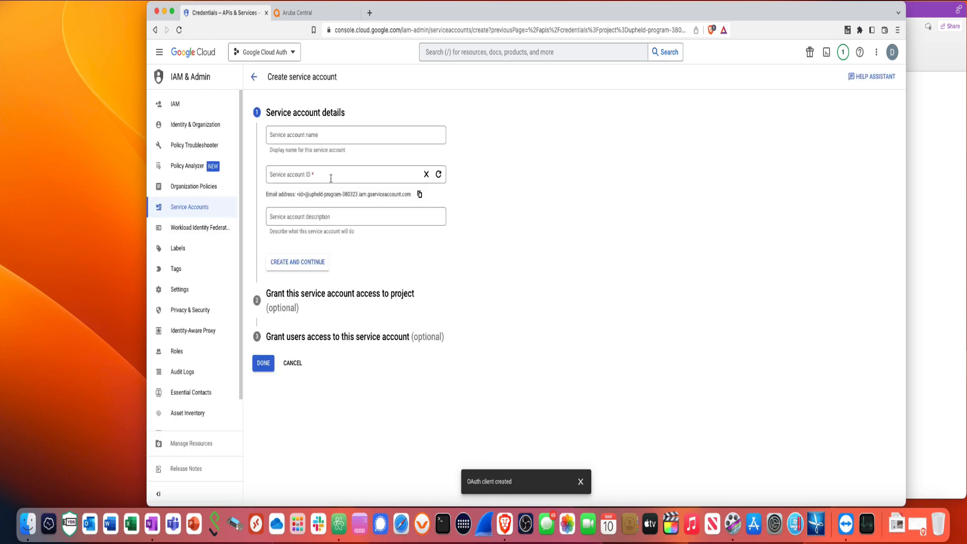
left_click(309, 141)
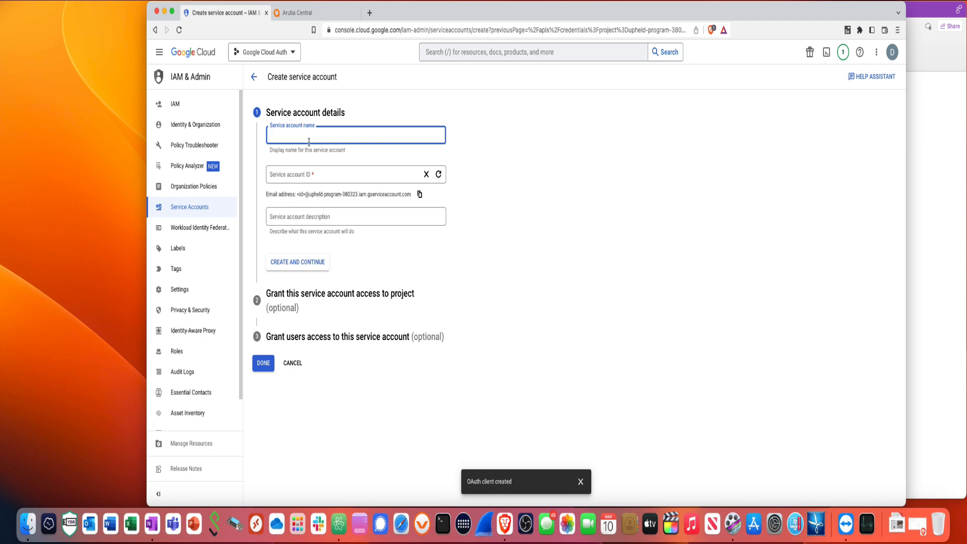
type("Service")
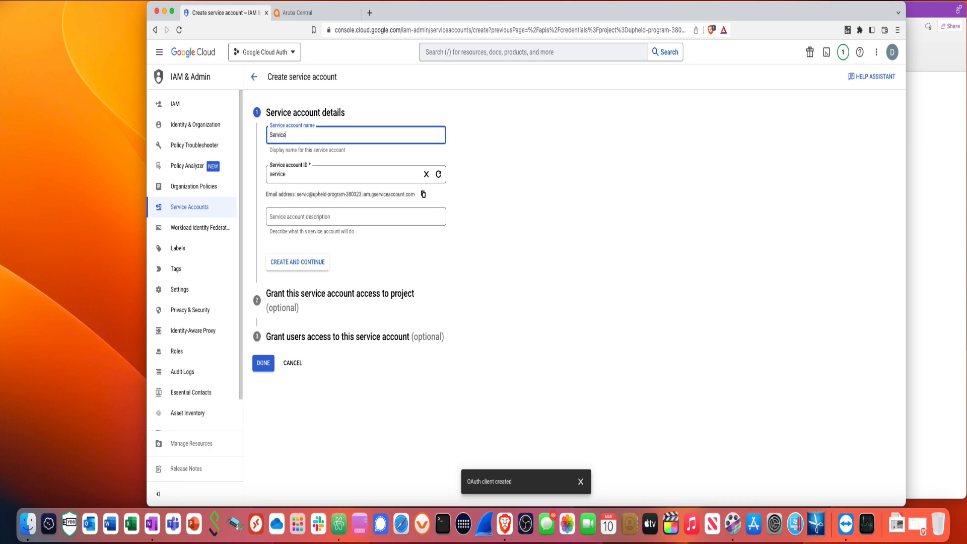
type("CloudA")
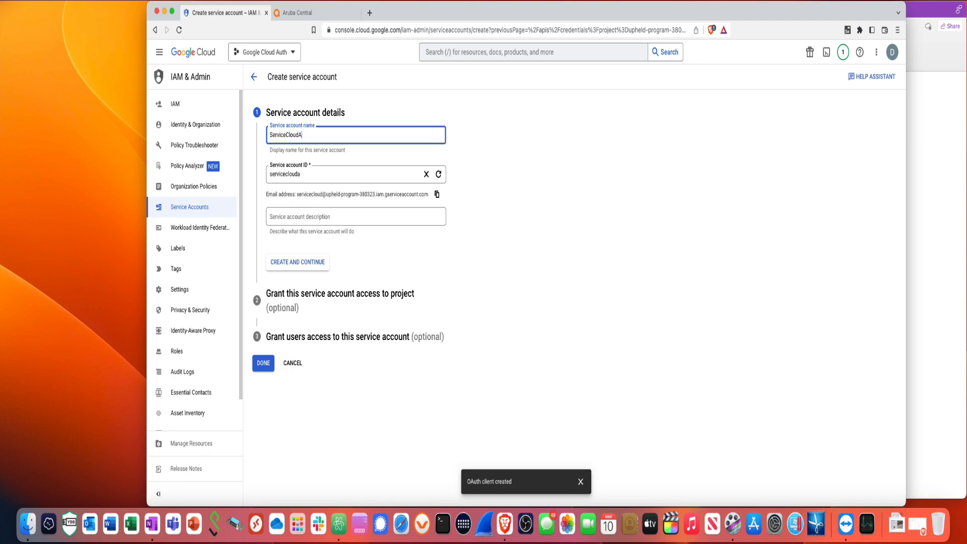
type("uth")
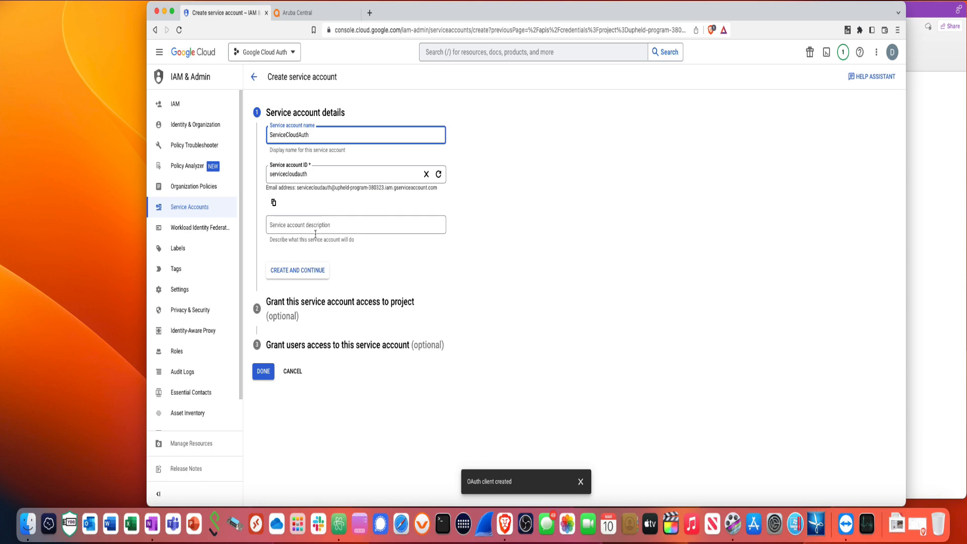
left_click(308, 275)
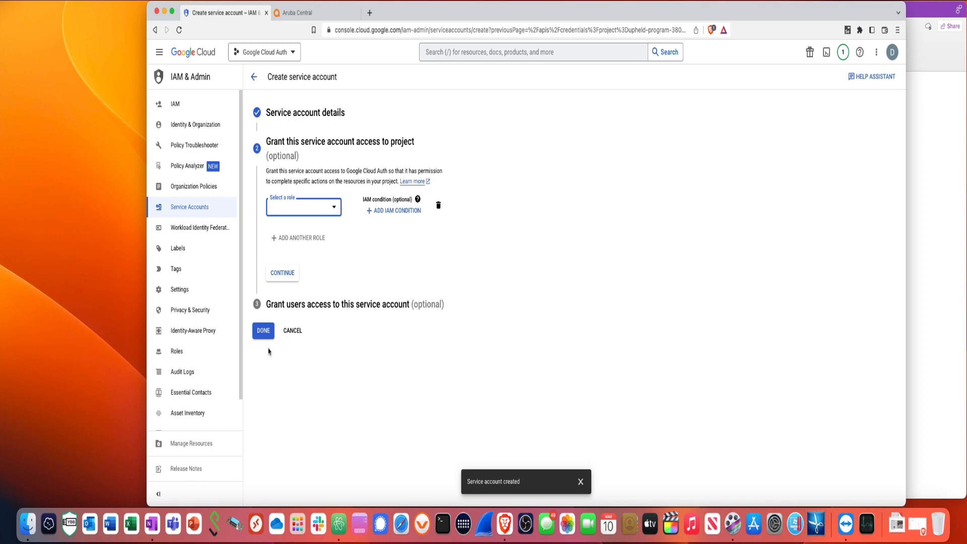
left_click(262, 332)
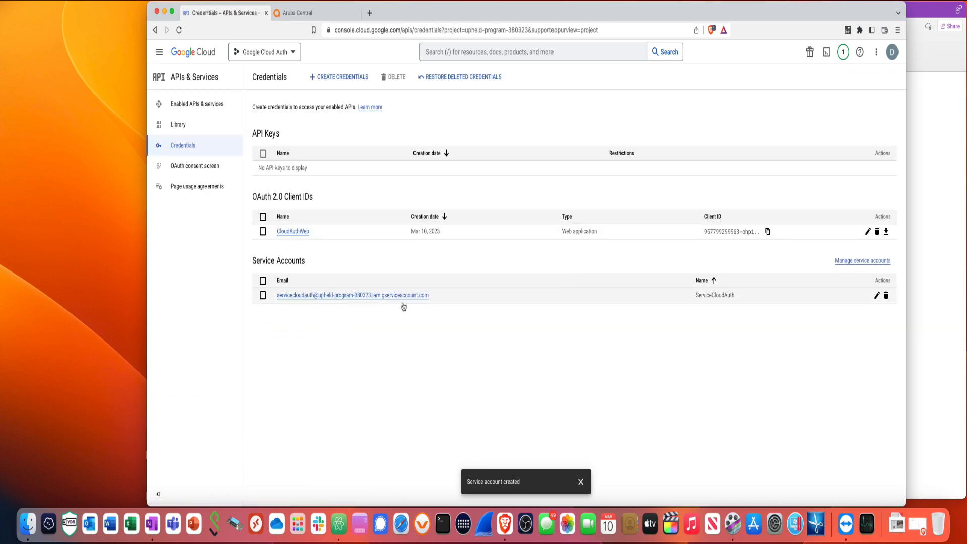
Open ServiceCloudAuth's details and copy its unique ID
left_click(876, 299)
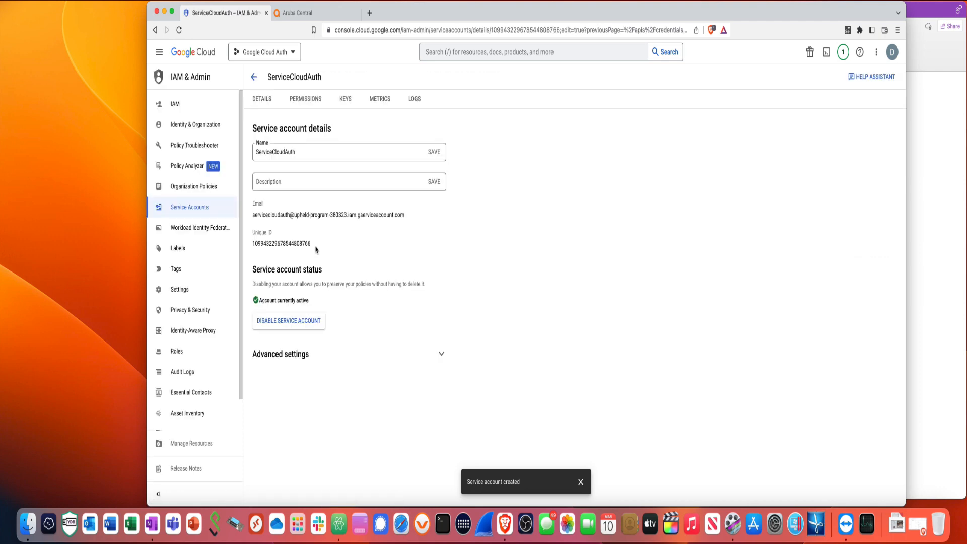
left_click_drag(314, 248, 252, 248)
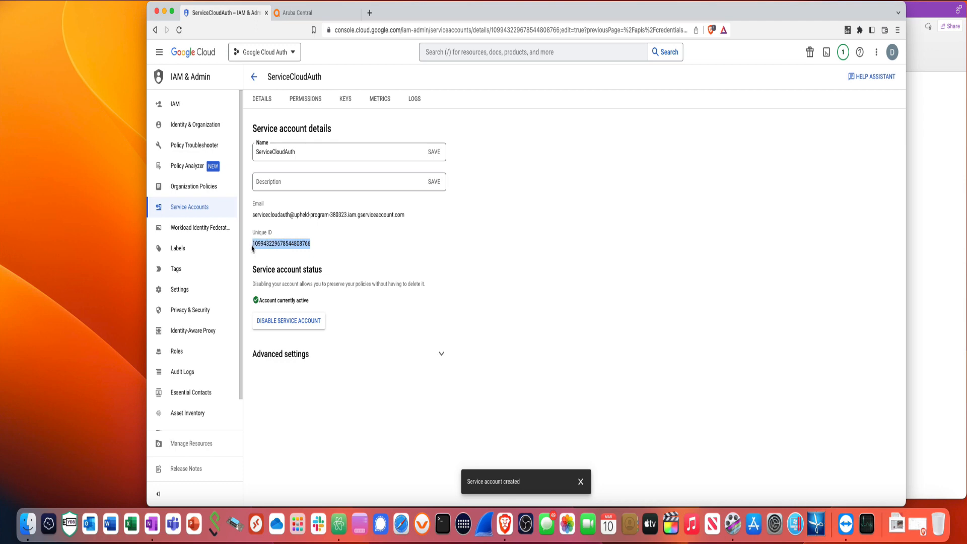
right_click(259, 247)
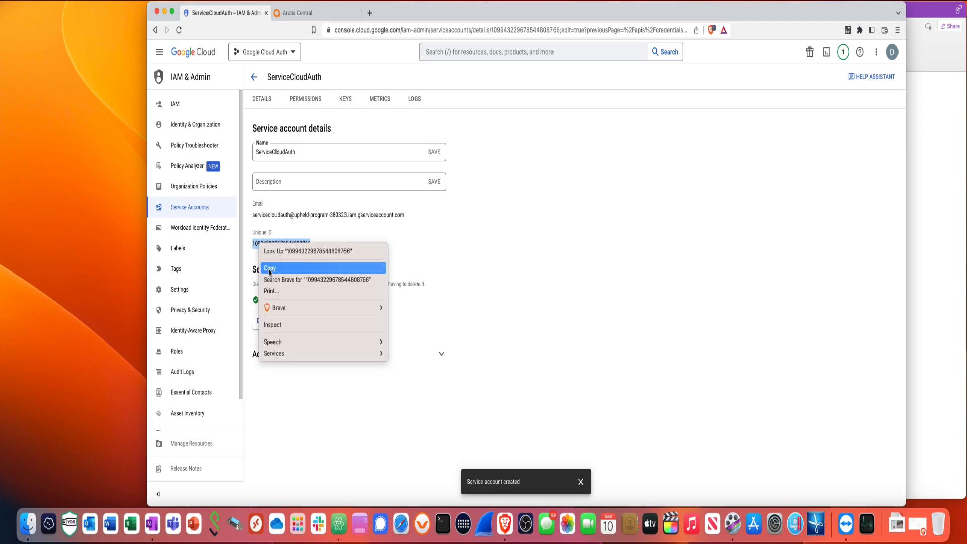
left_click(268, 269)
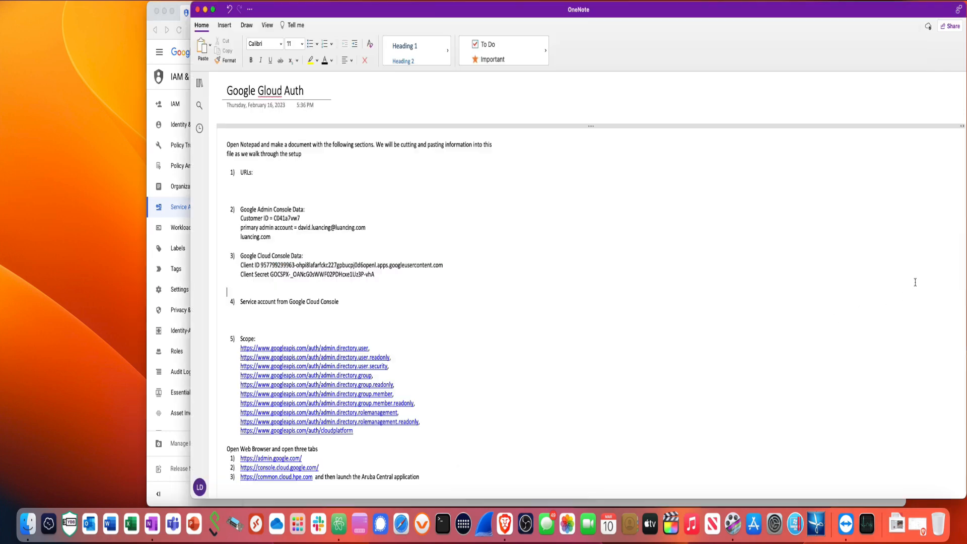
Add a 'Unique ID =' line under item 4 in OneNote and paste the copied ID
left_click(917, 286)
type("U")
key("BackSpace")
key("BackSpace")
type("Unique ID =")
right_click(282, 312)
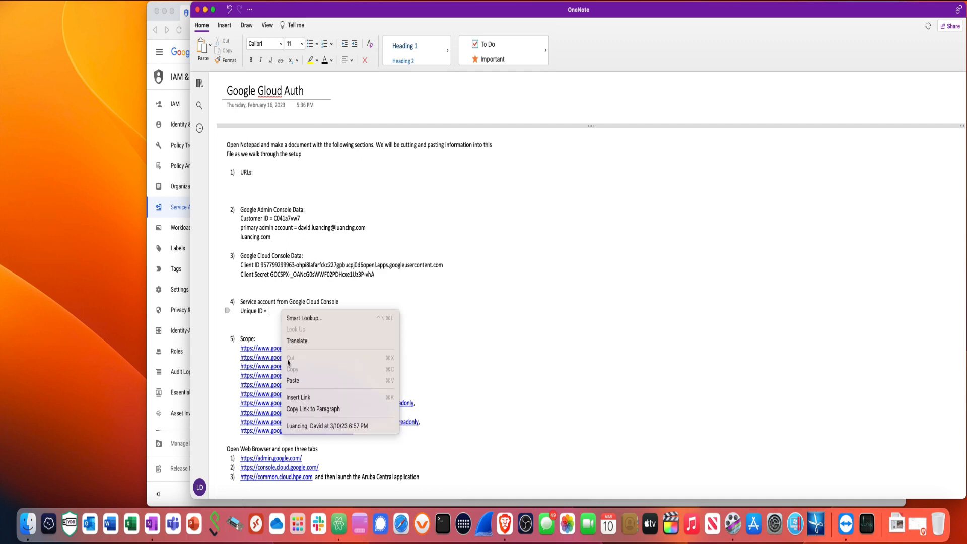
left_click(297, 381)
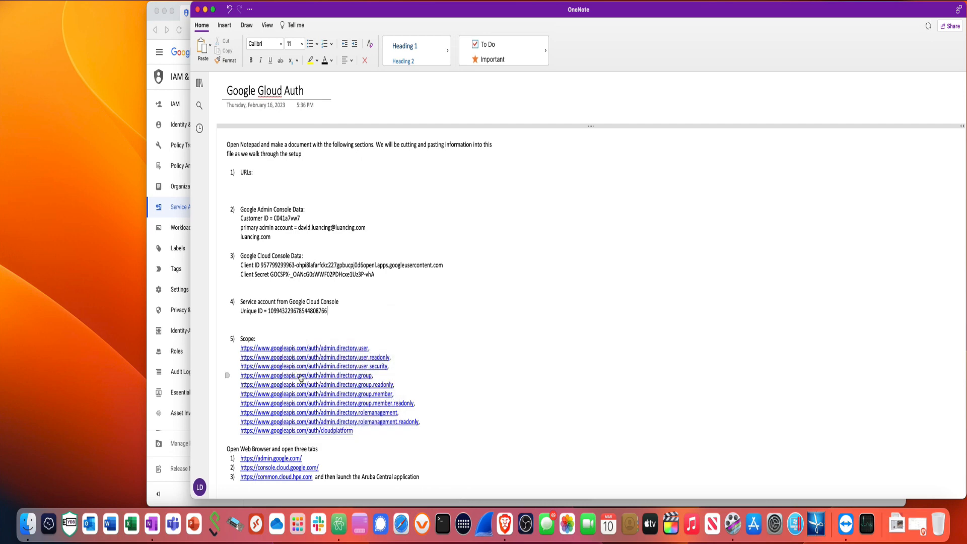
left_click(166, 436)
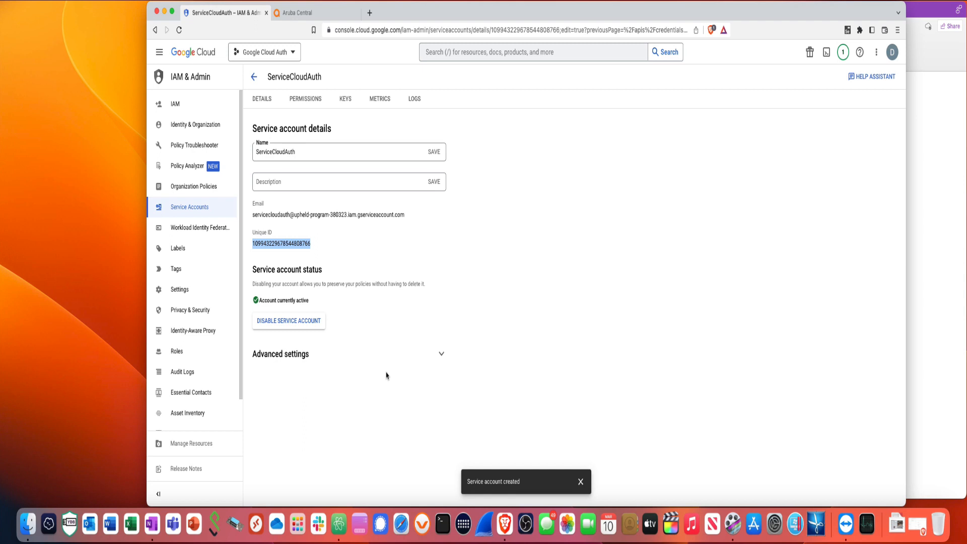
Create a JSON private key for ServiceCloudAuth and save the key file to Documents
left_click(345, 101)
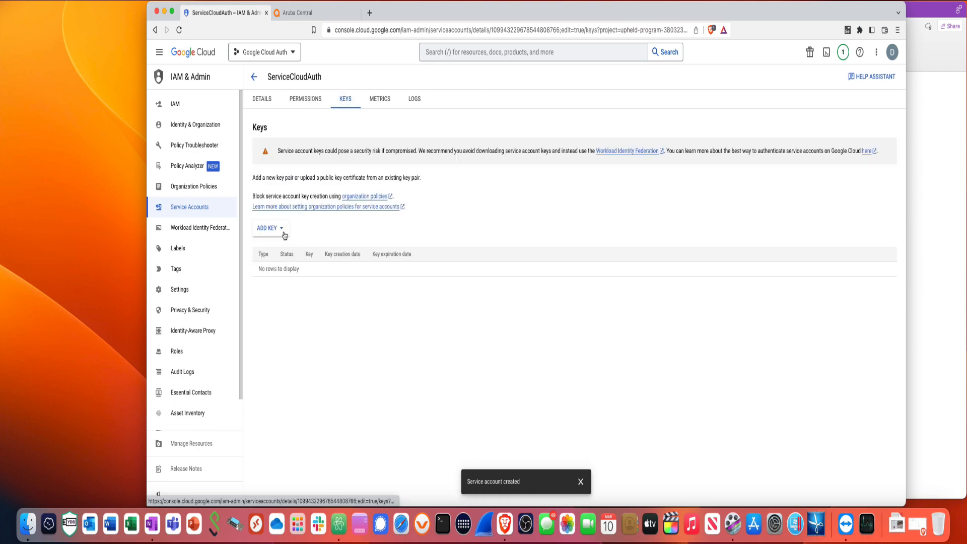
left_click(284, 233)
left_click(282, 254)
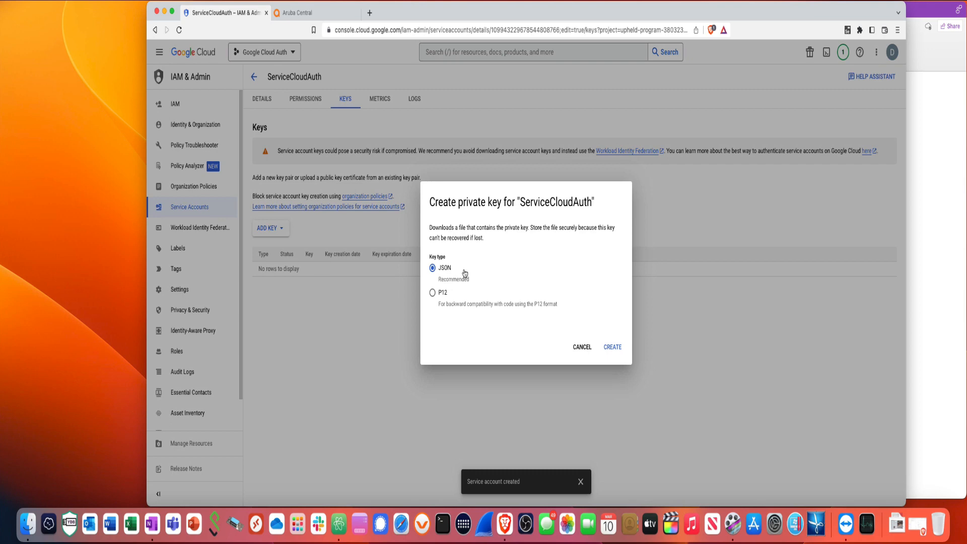
left_click(615, 351)
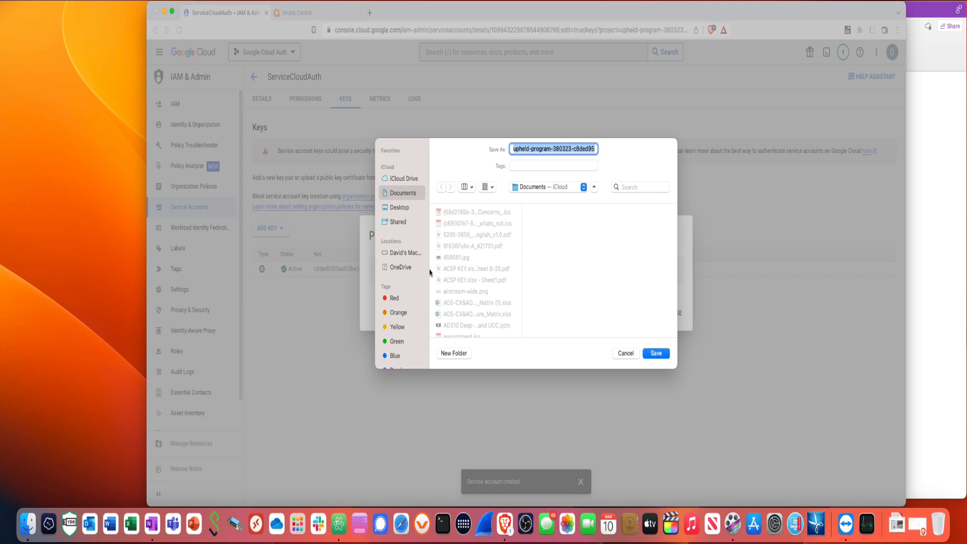
left_click(657, 356)
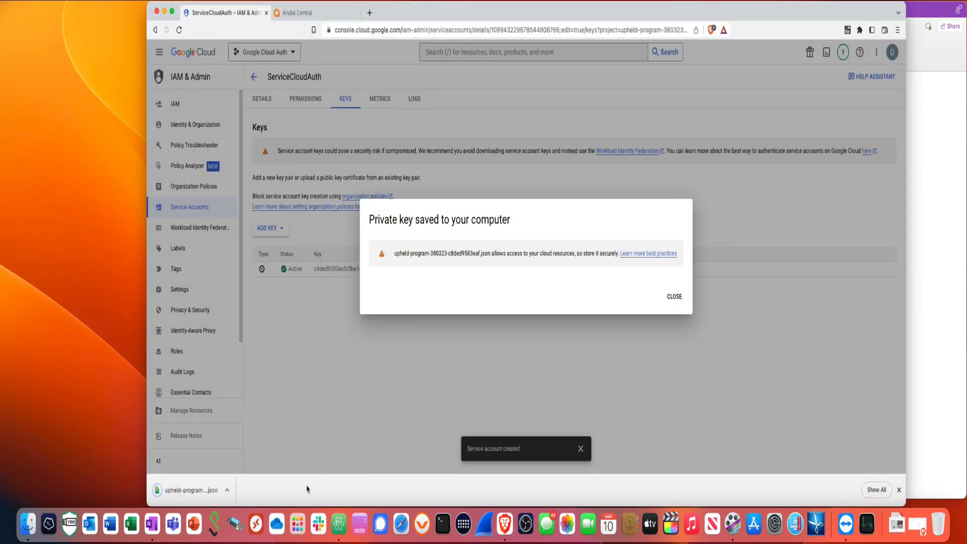
left_click(674, 297)
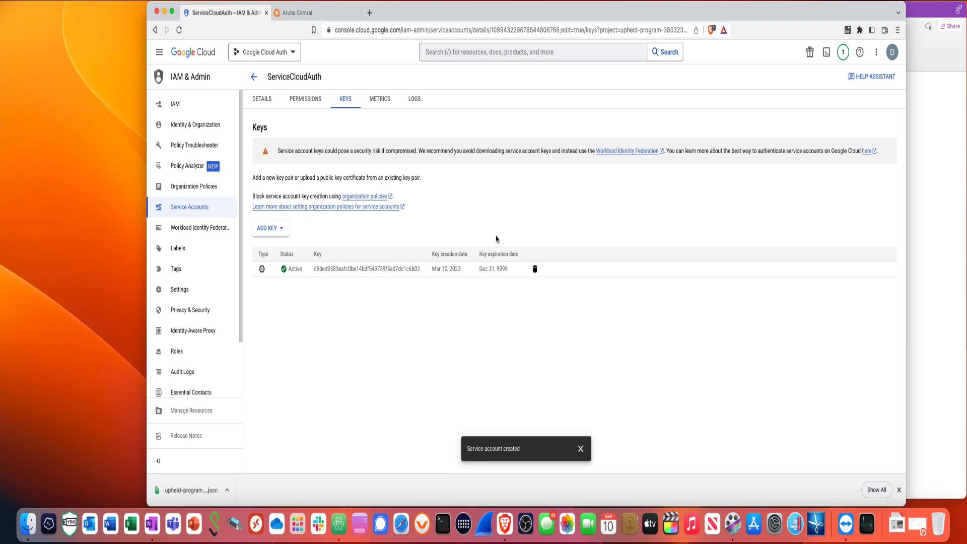
Open admin.google.com in a new Brave tab and sign in with the account password
left_click(369, 13)
type("admin")
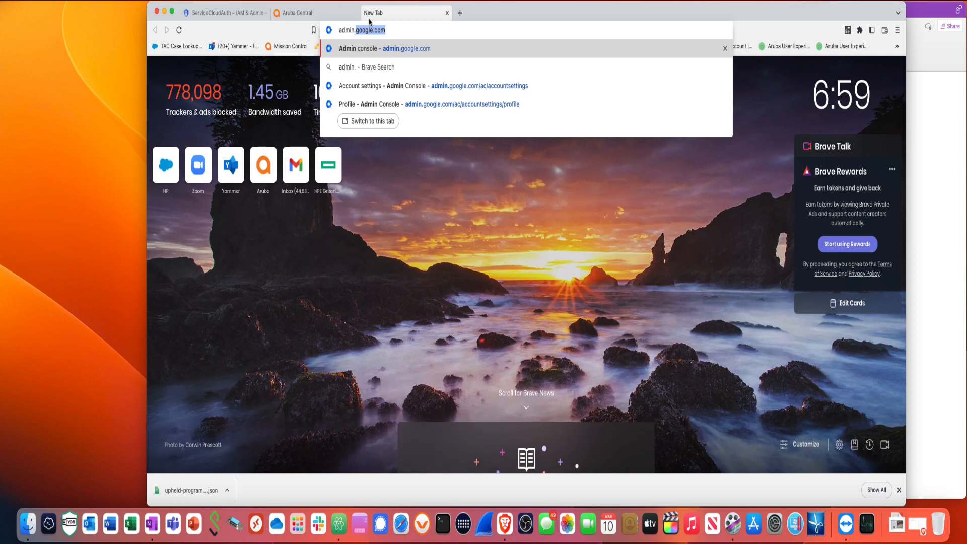
type(".goolg.e")
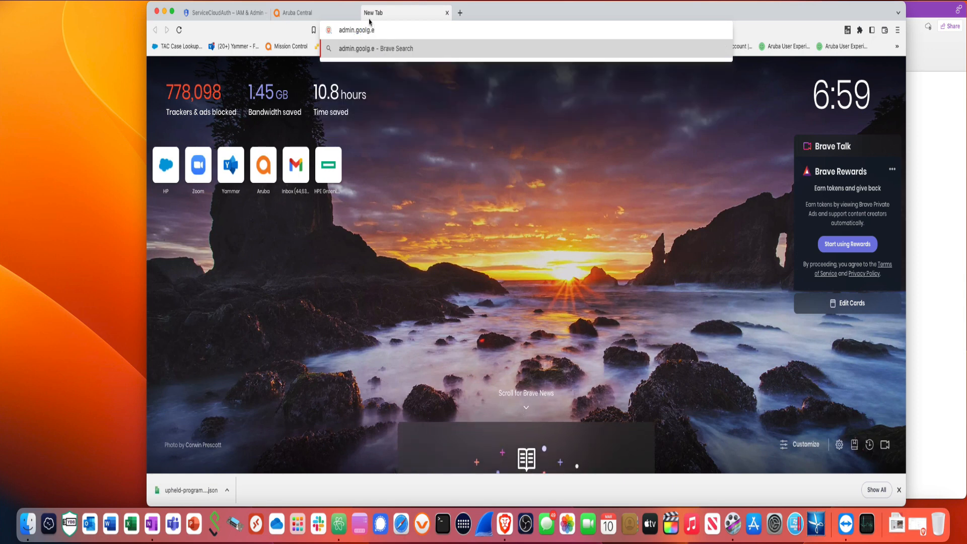
key("BackSpace")
key("BackSpace")
type("e.com")
key("Return")
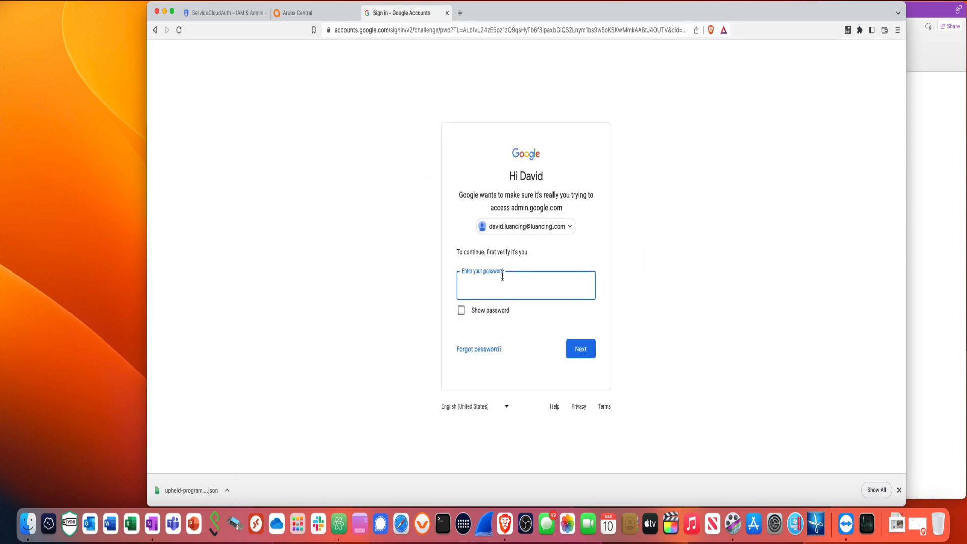
type("•••••••••")
key("Return")
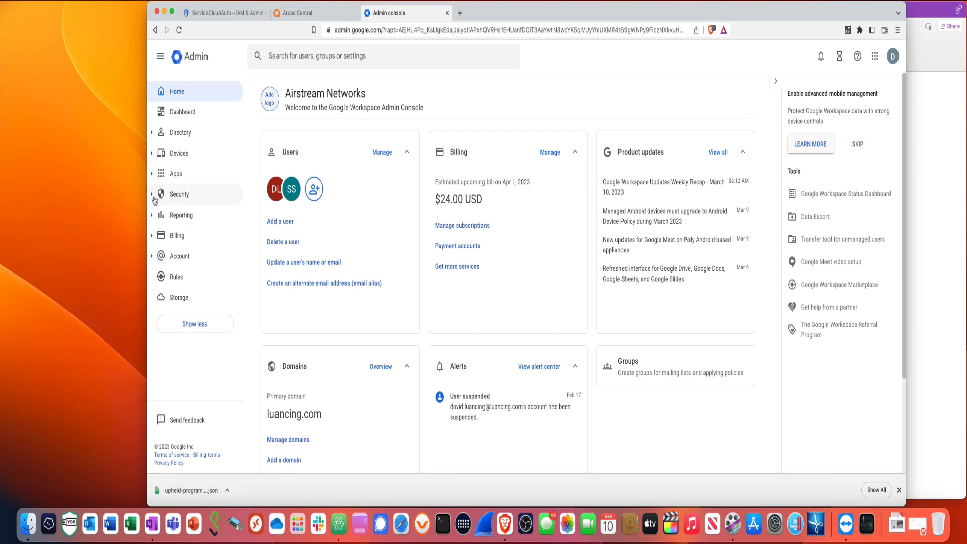
Go to Security > Access and data control > API controls, Manage Domain Wide Delegation, Add new
left_click(154, 200)
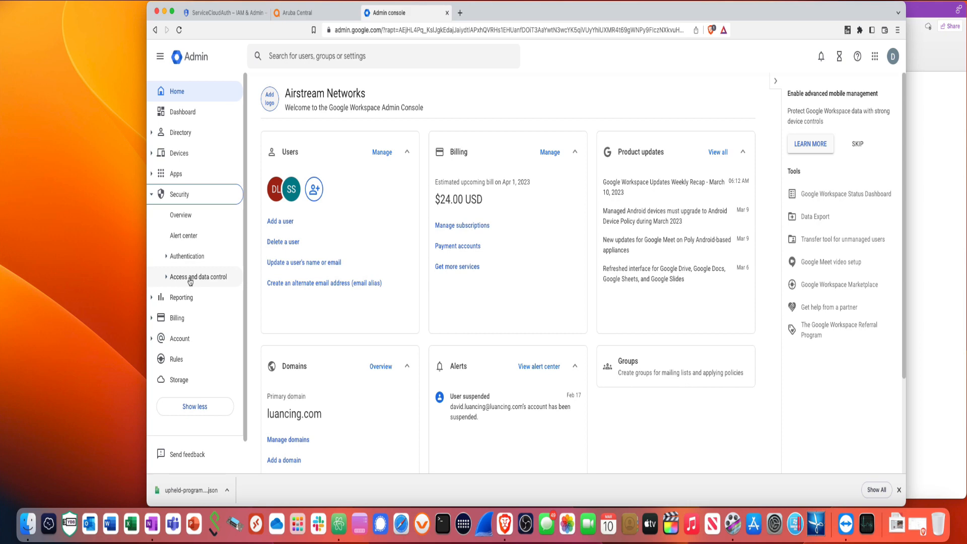
left_click(190, 278)
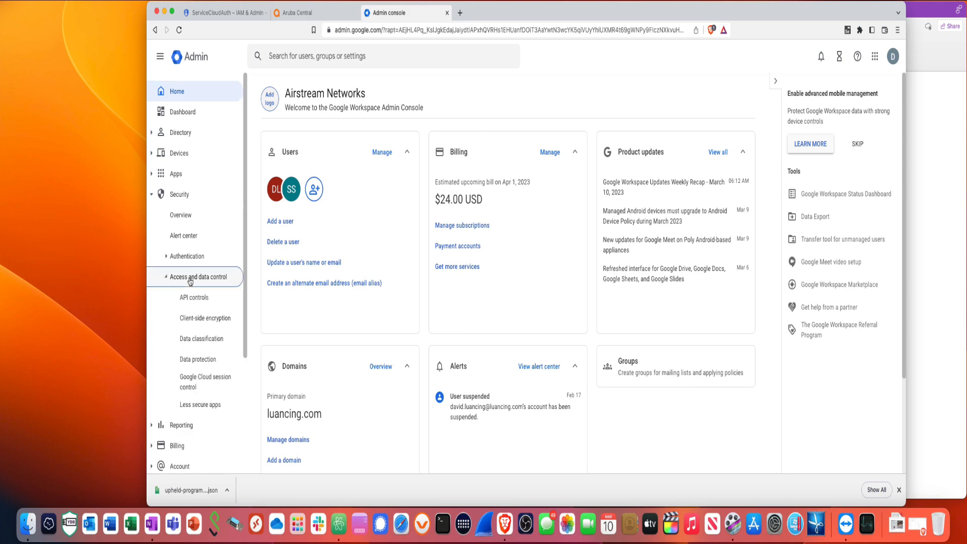
left_click(193, 298)
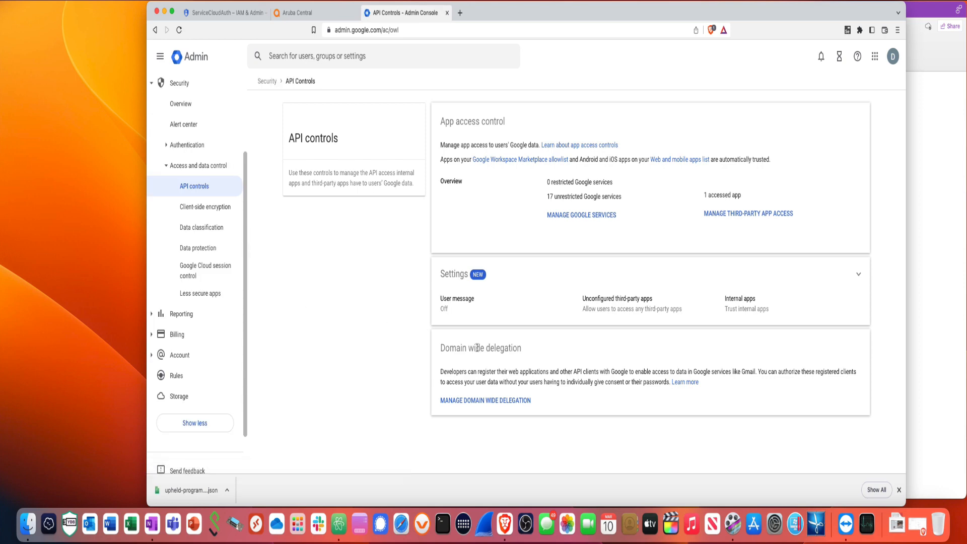
left_click(468, 401)
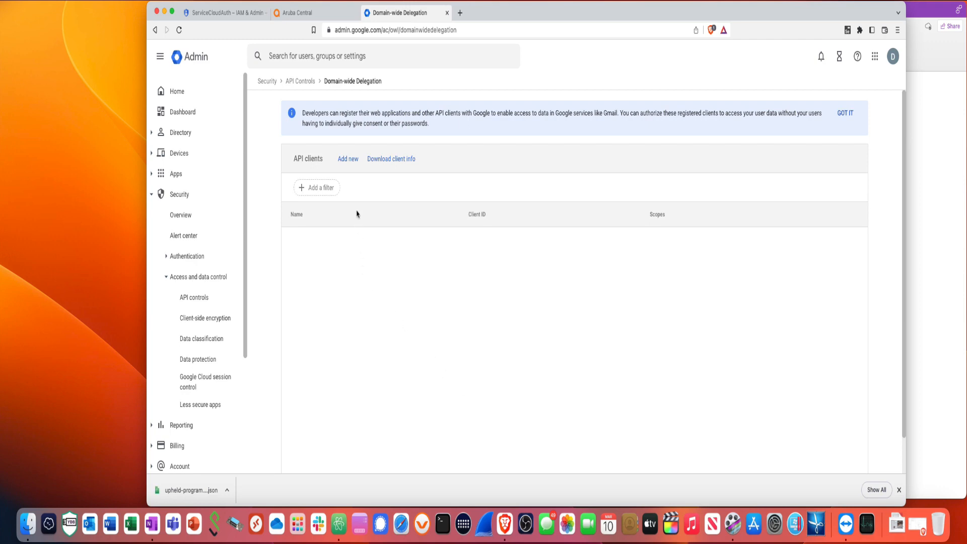
left_click(351, 159)
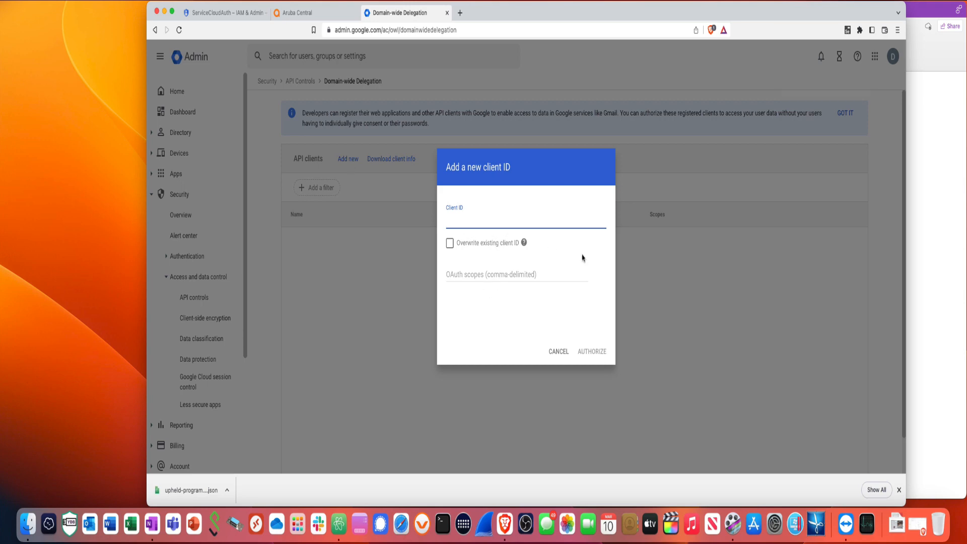
left_click(917, 229)
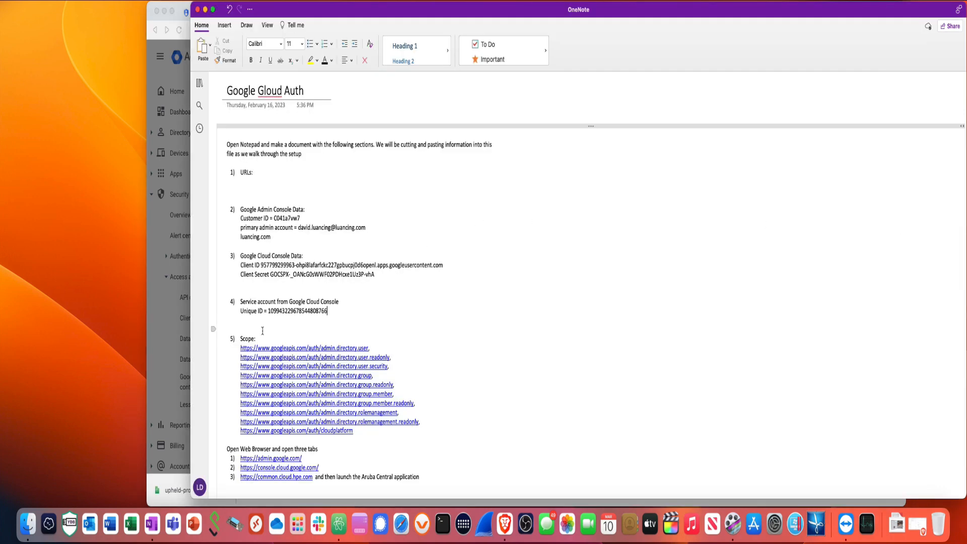
Copy the recorded unique ID number from OneNote and return to the Add client ID dialog
left_click_drag(268, 312, 329, 313)
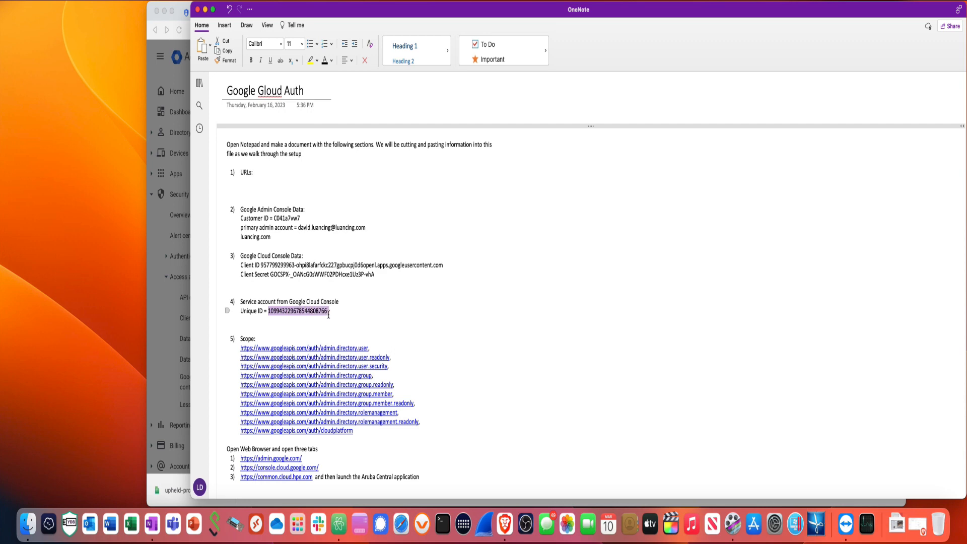
right_click(322, 316)
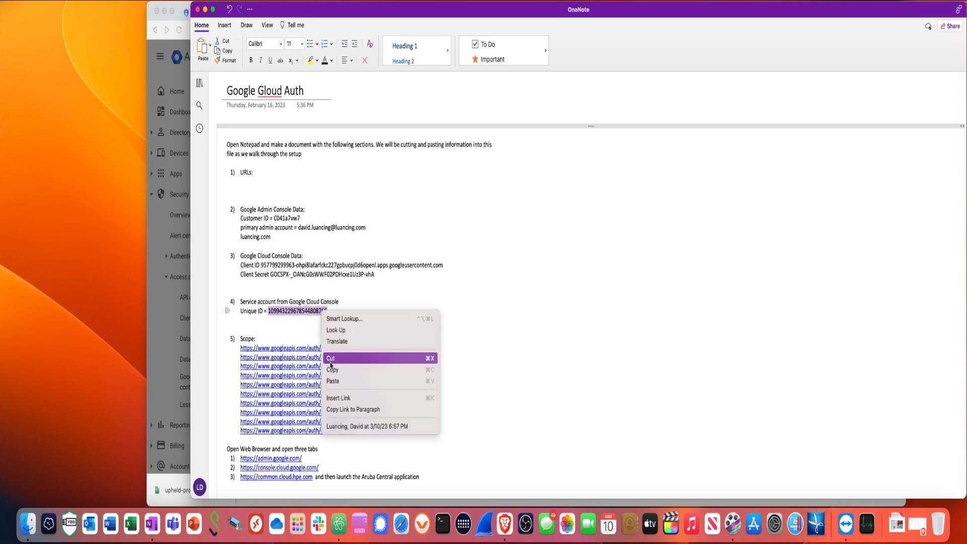
left_click(332, 373)
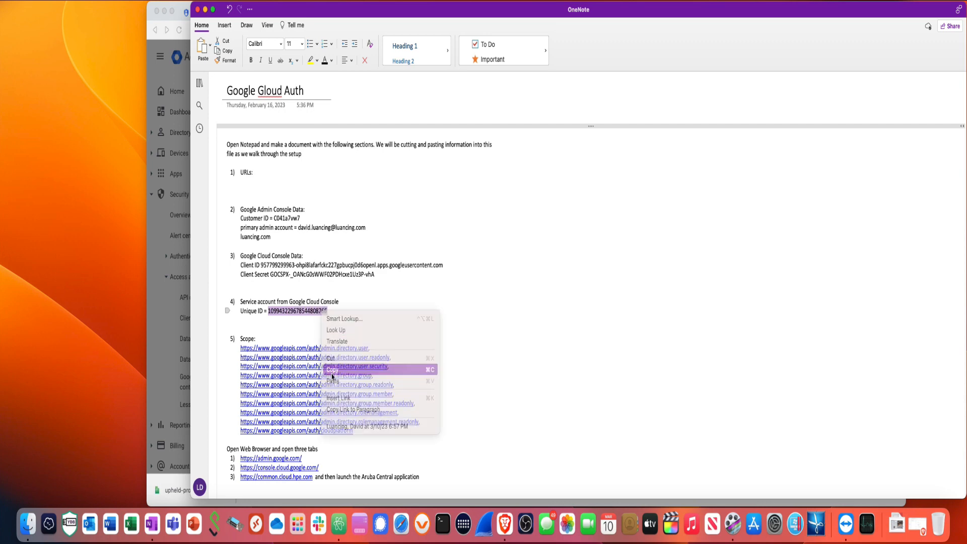
left_click(173, 331)
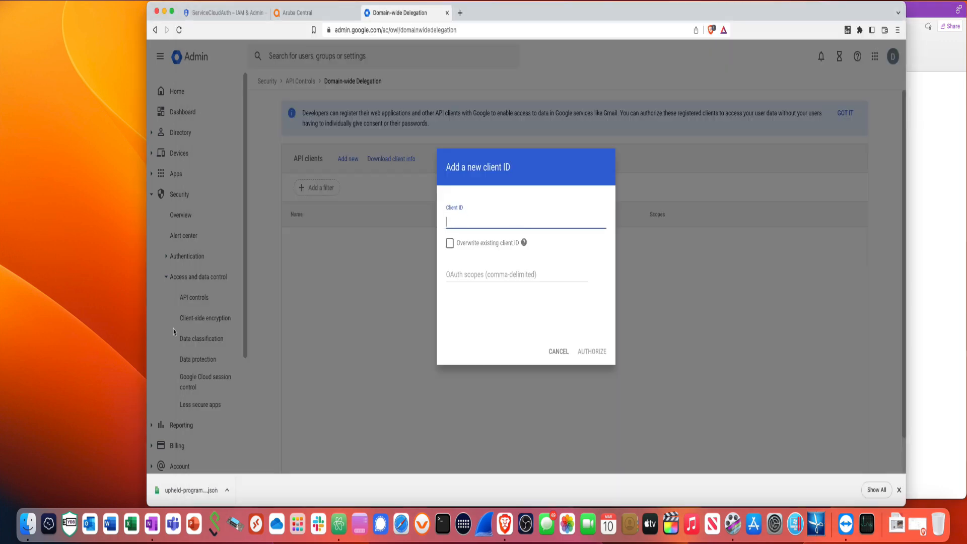
Paste the service account's unique ID into the new API client's Client ID field
right_click(452, 225)
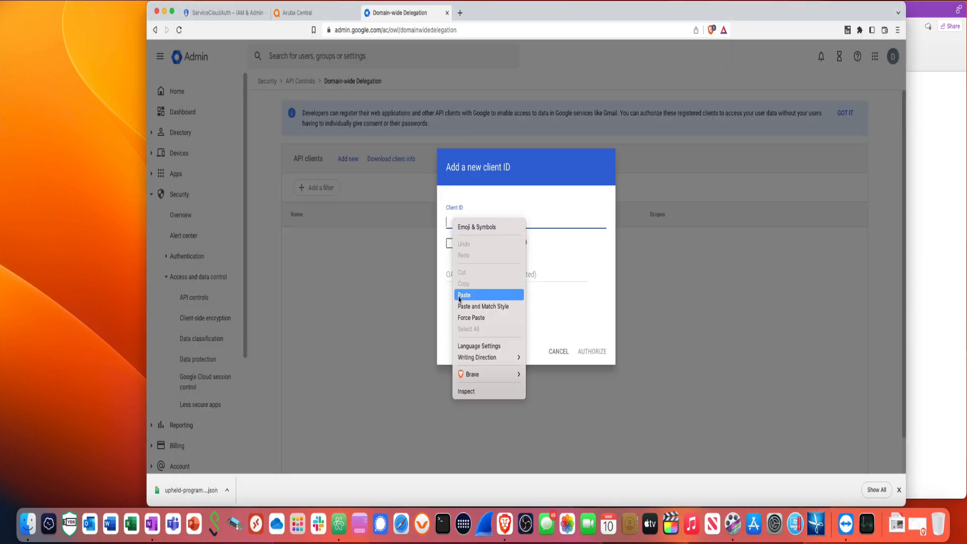
left_click(459, 295)
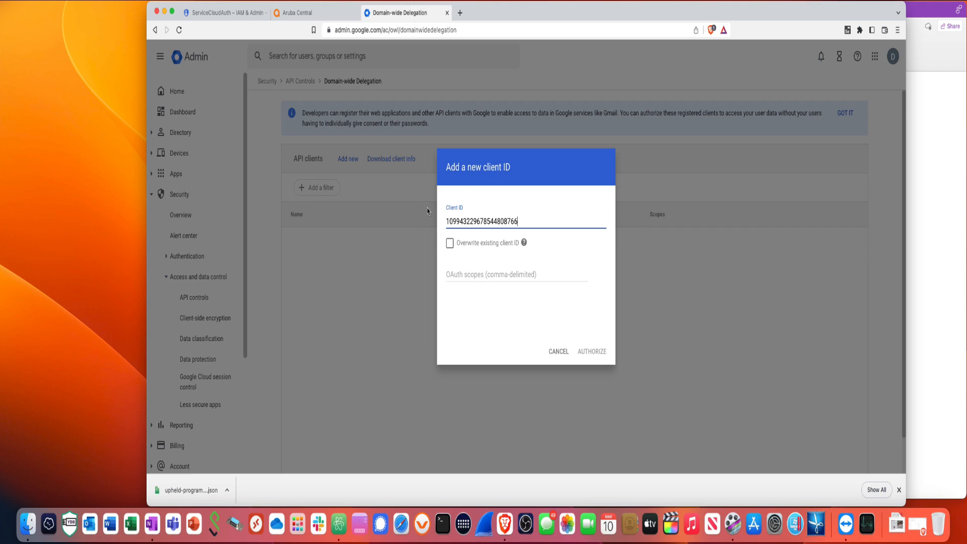
Duplicate the Aruba Central browser tab
left_click(324, 21)
right_click(326, 16)
mouse_move(338, 59)
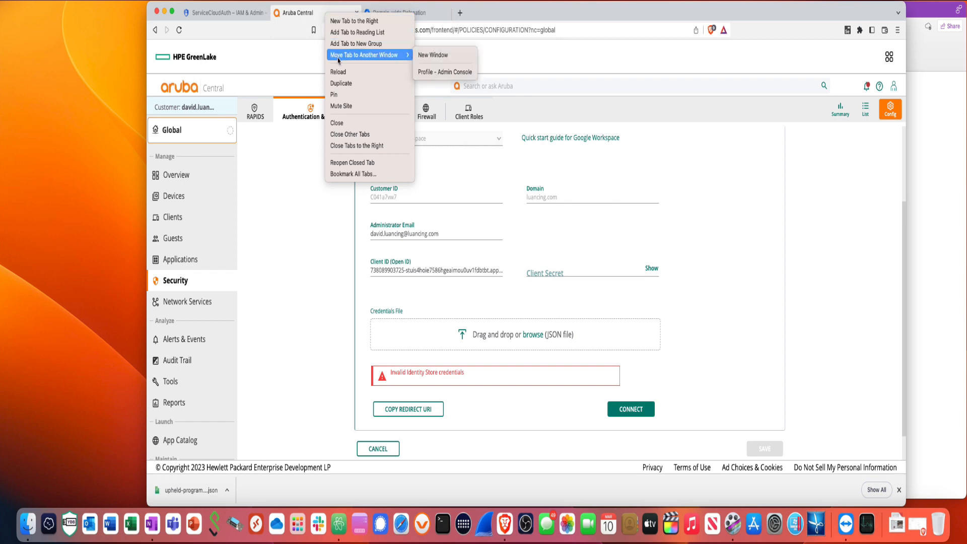
left_click(342, 83)
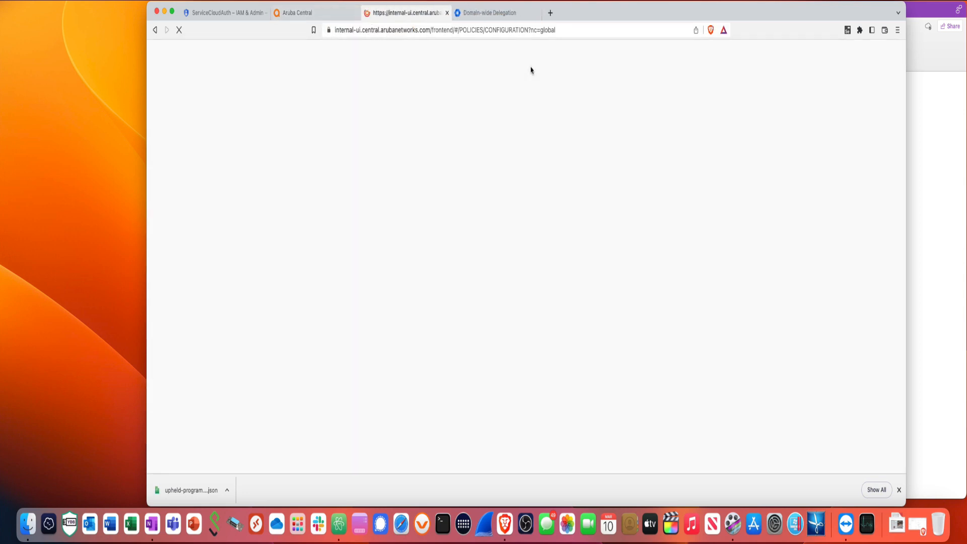
Search Aruba Central help for 'google cloud auth'
left_click(497, 89)
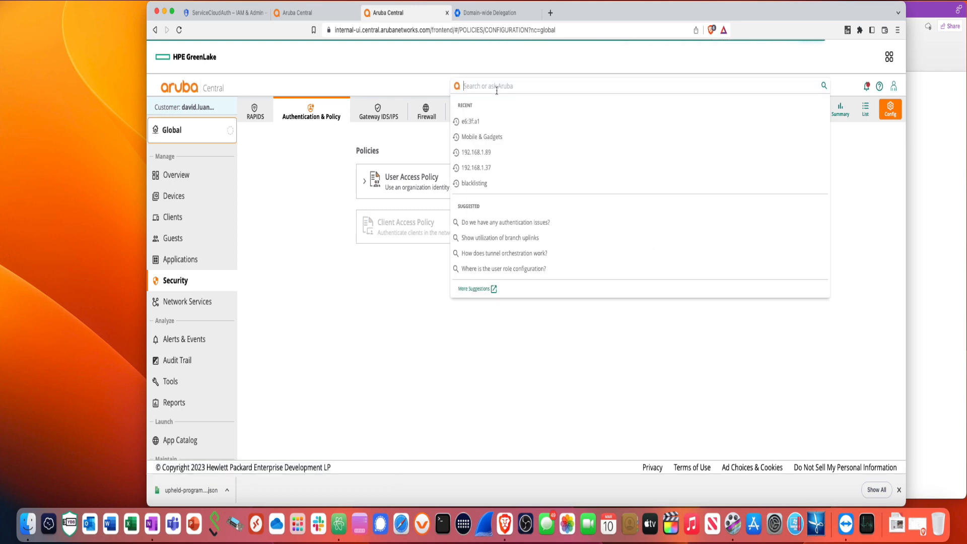
type("cloud")
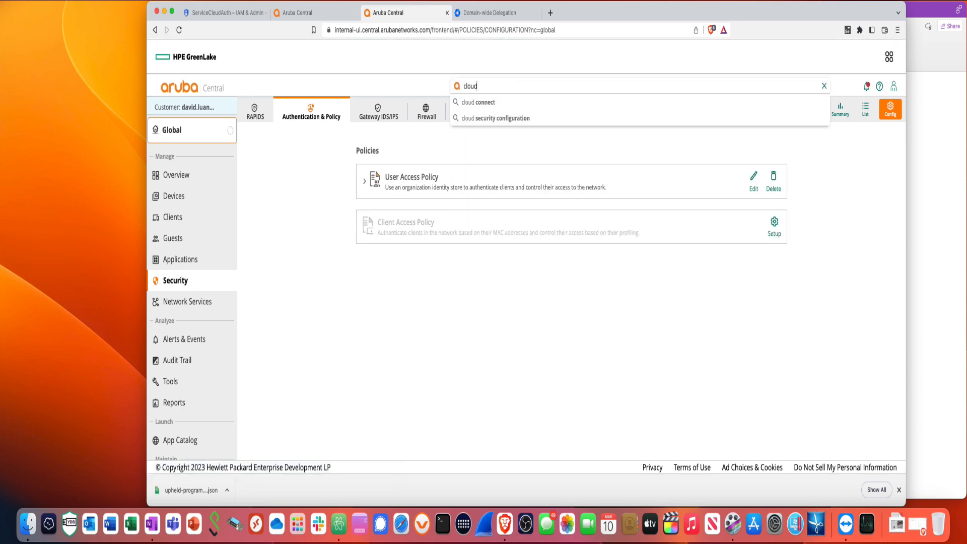
key("BackSpace")
key("BackSpace")
key("BackSpace")
key("BackSpace")
key("BackSpace")
type("g")
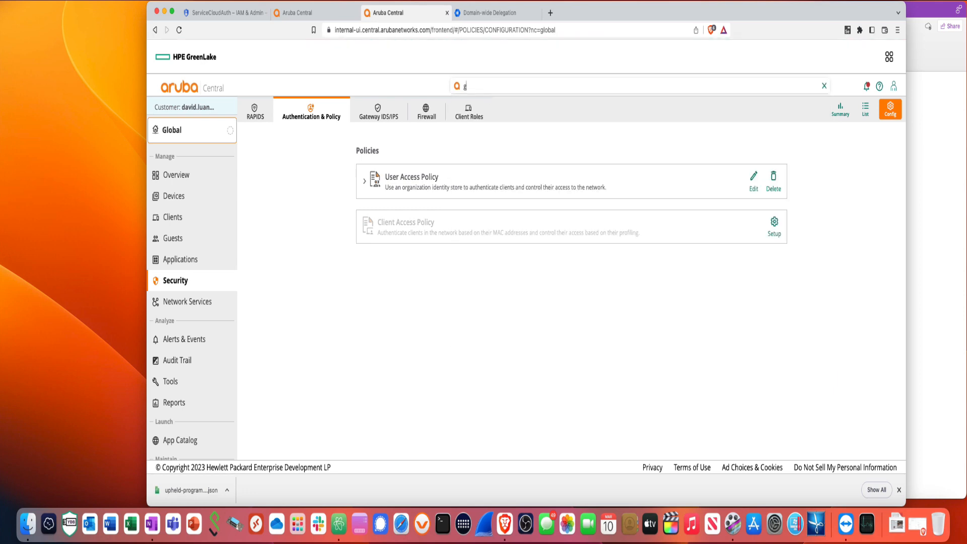
type("oogle cloud")
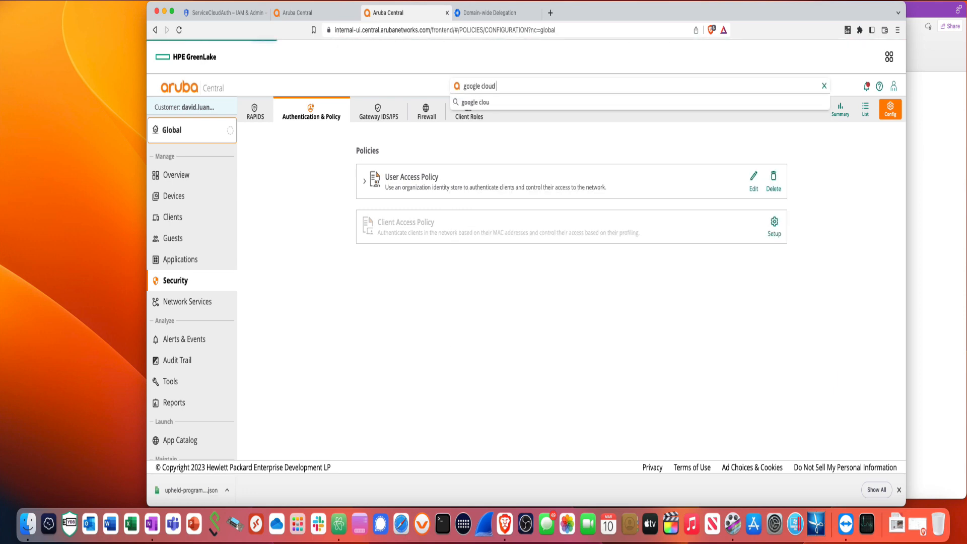
type(" auth")
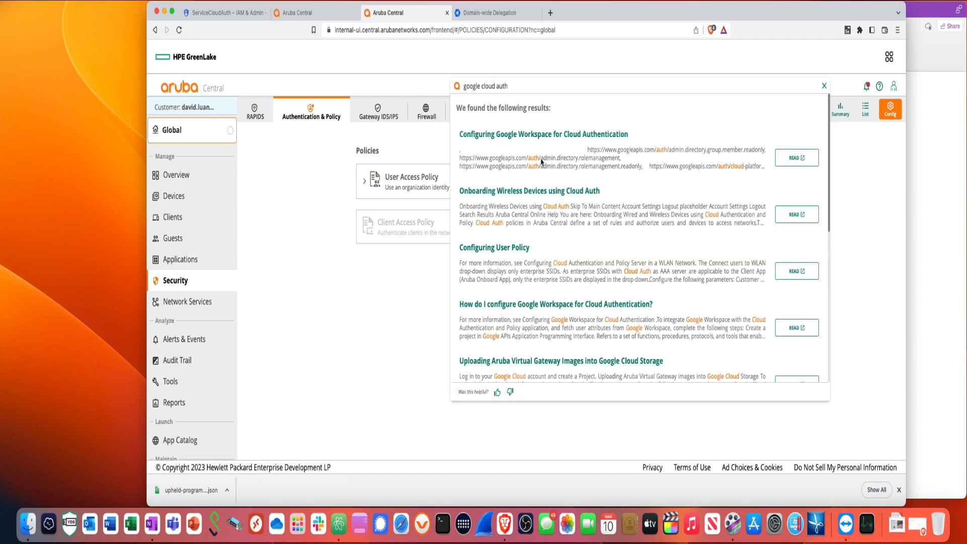
Open the Configuring Google Workspace for Cloud Authentication article and scroll to its OAuth scopes
left_click(783, 160)
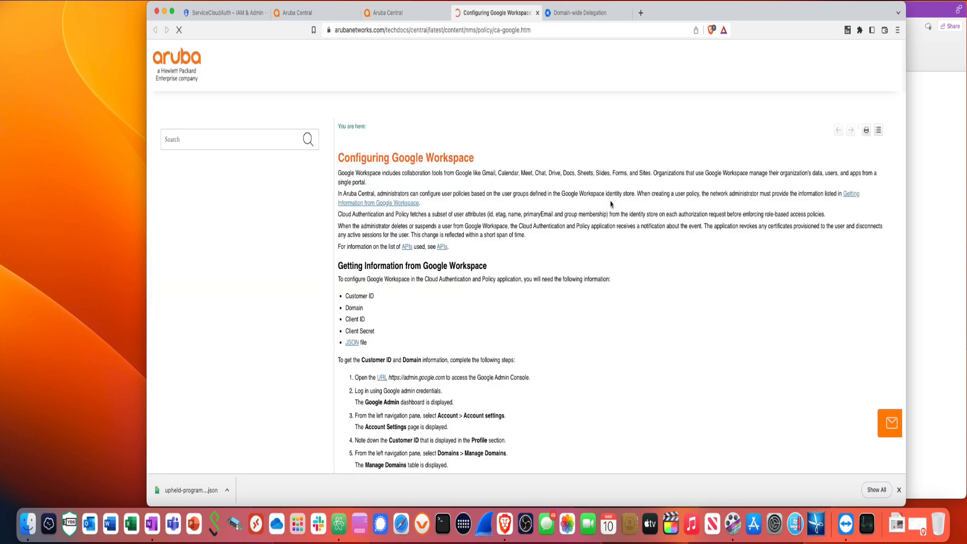
scroll(576, 317, "down", 5)
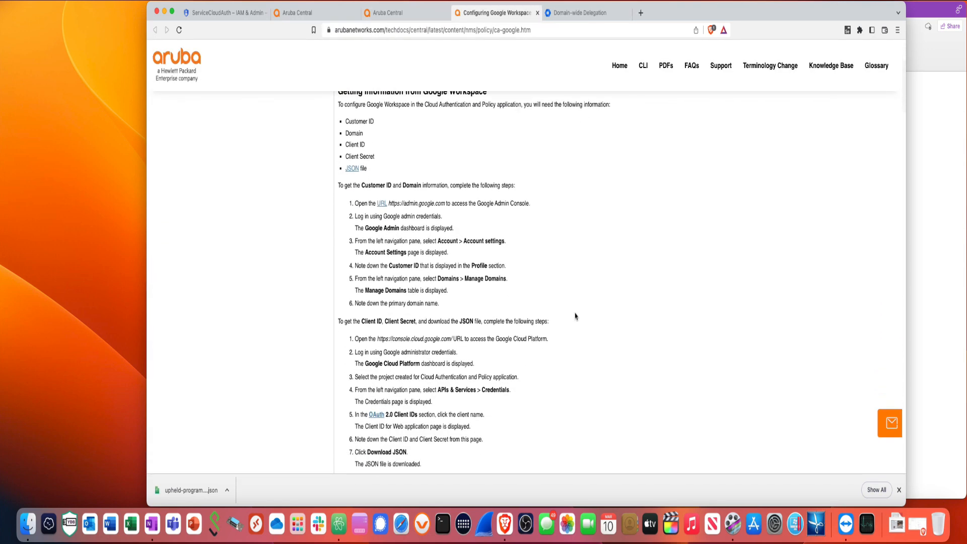
scroll(576, 317, "down", 10)
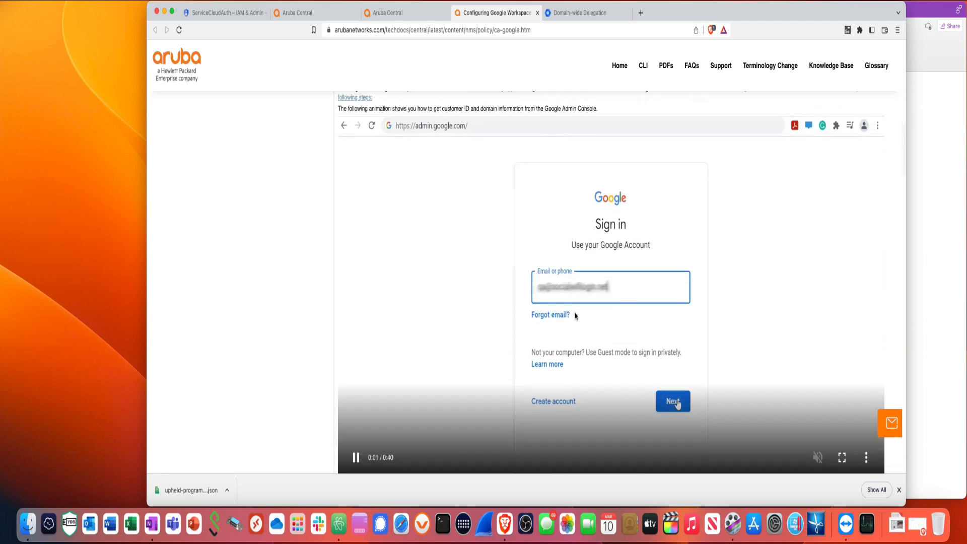
scroll(575, 313, "down", 3)
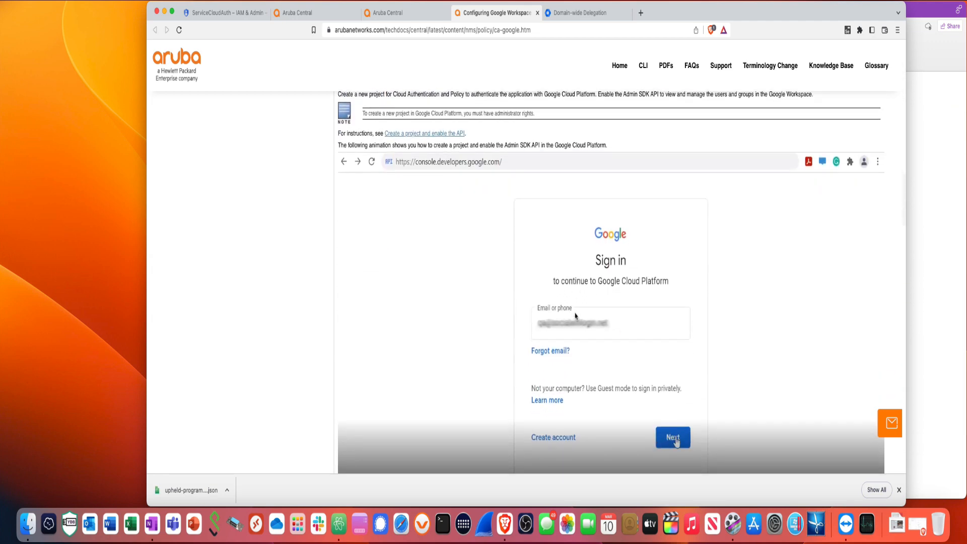
scroll(576, 316, "down", 6)
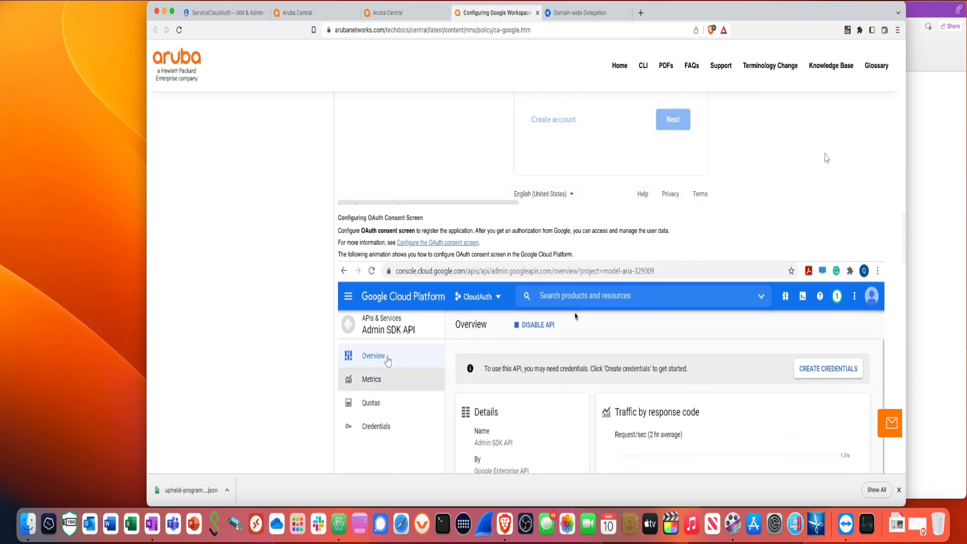
scroll(575, 317, "down", 7)
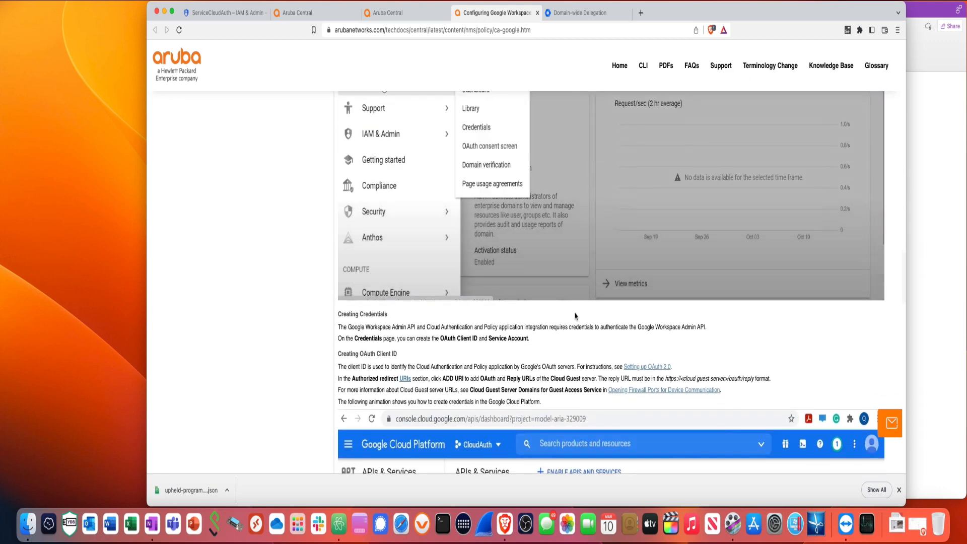
scroll(575, 313, "down", 1)
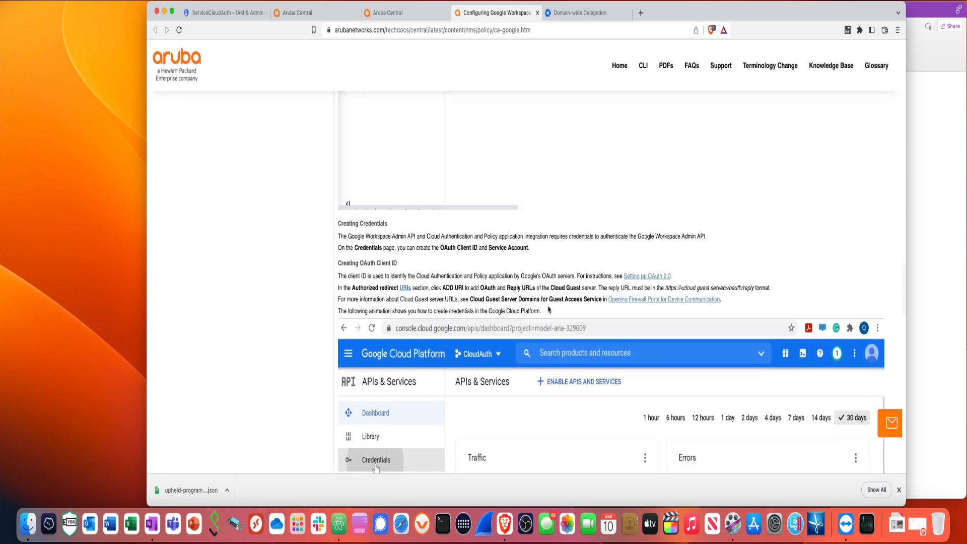
scroll(545, 328, "down", 10)
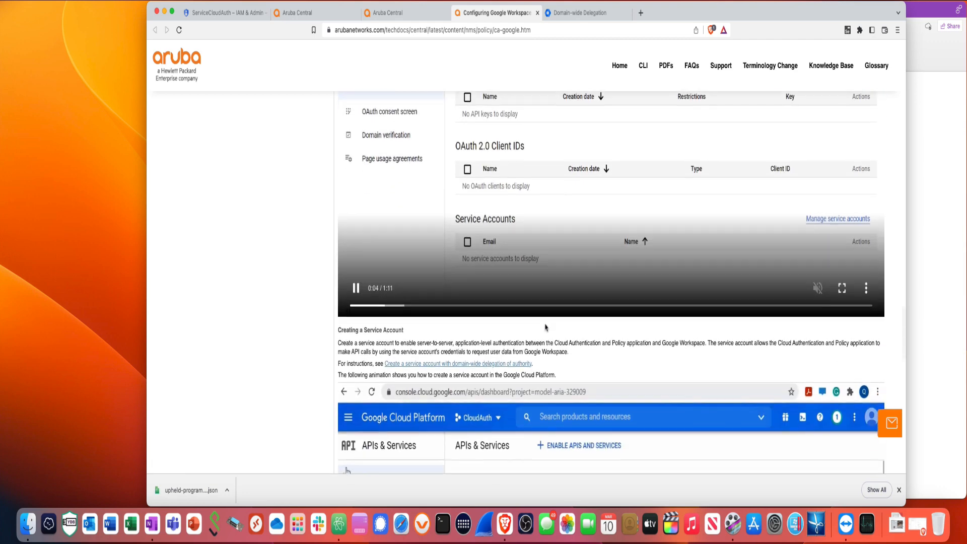
scroll(545, 325, "down", 8)
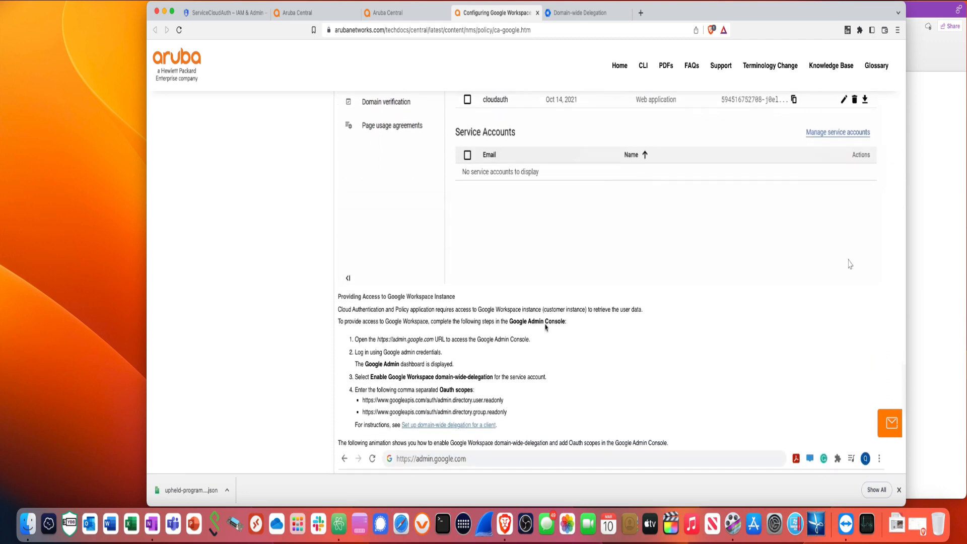
scroll(545, 328, "down", 1)
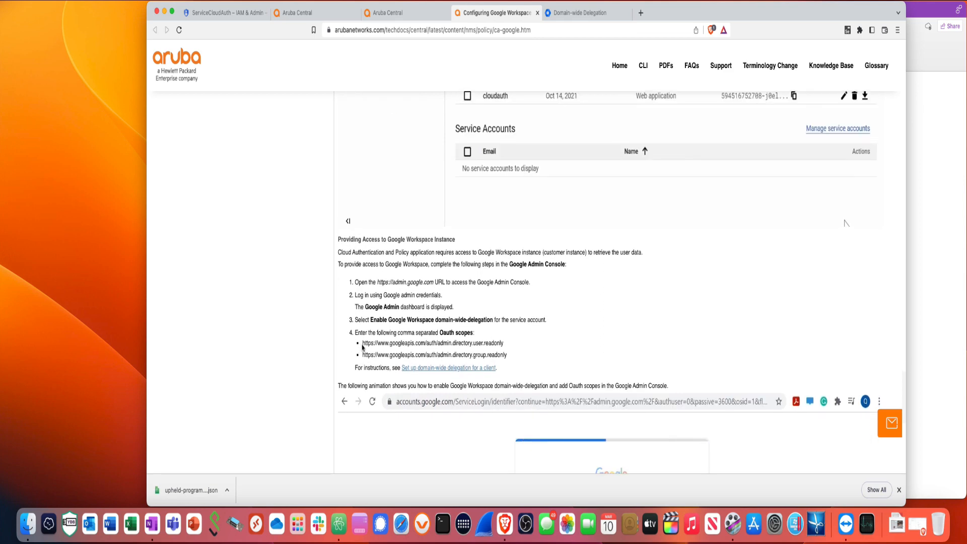
left_click_drag(363, 344, 502, 344)
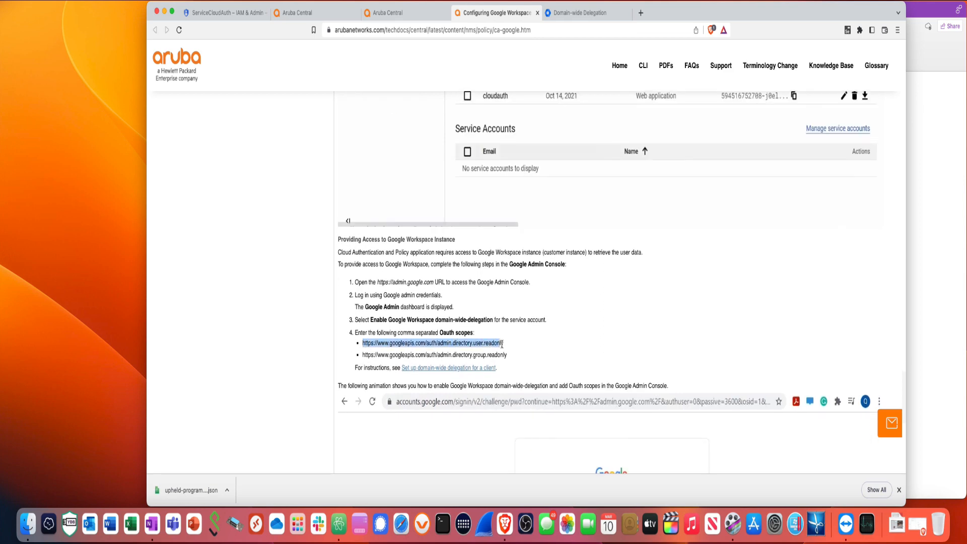
right_click(501, 346)
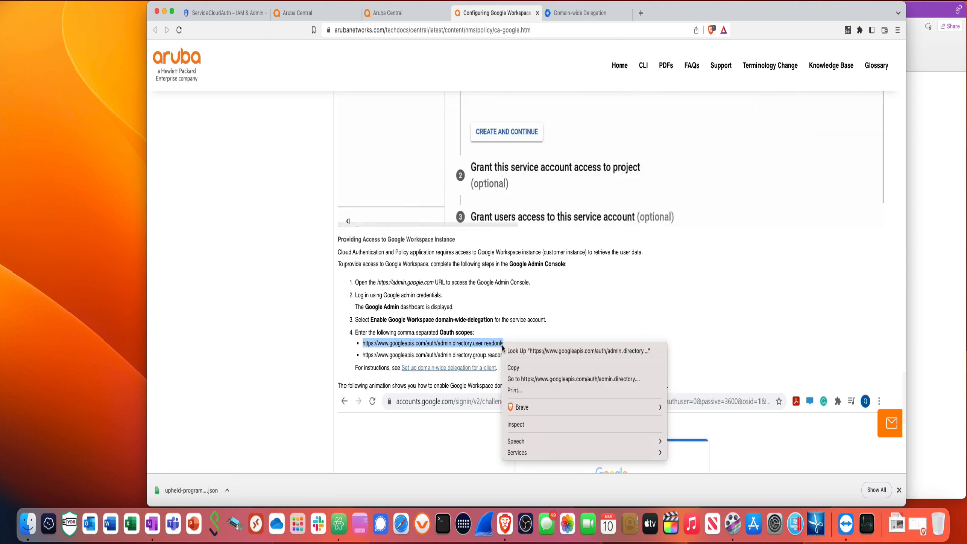
left_click(516, 372)
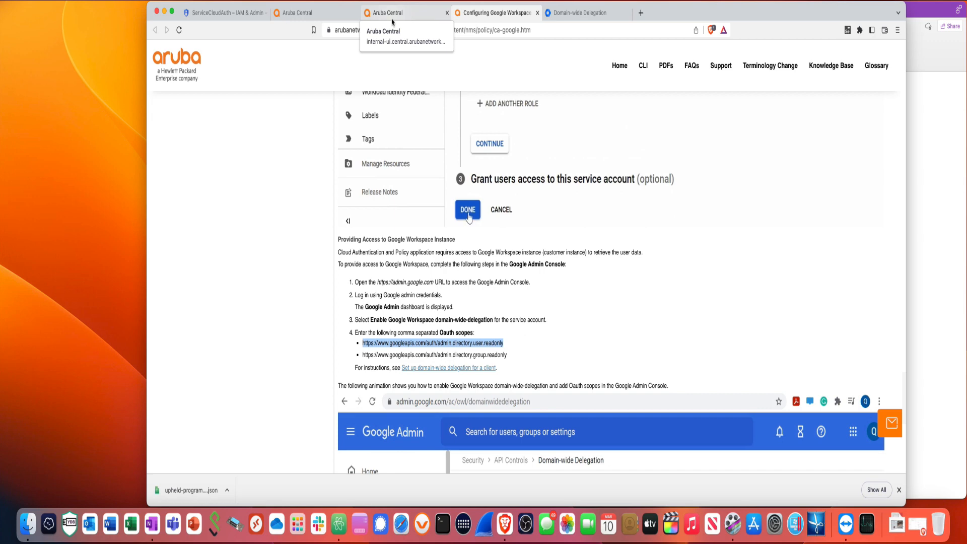
Paste the user.readonly scope into the OAuth scopes field in Google Admin
left_click(586, 18)
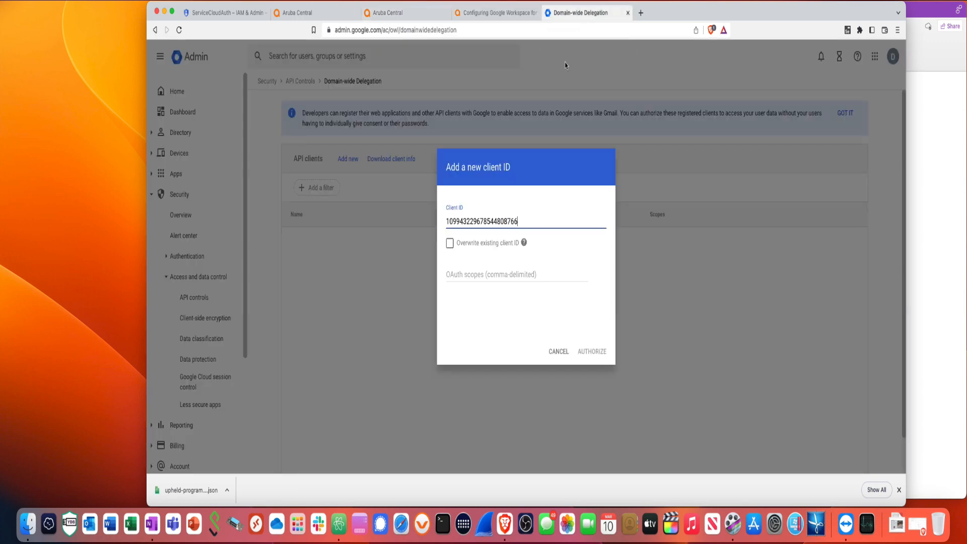
left_click(471, 278)
right_click(471, 276)
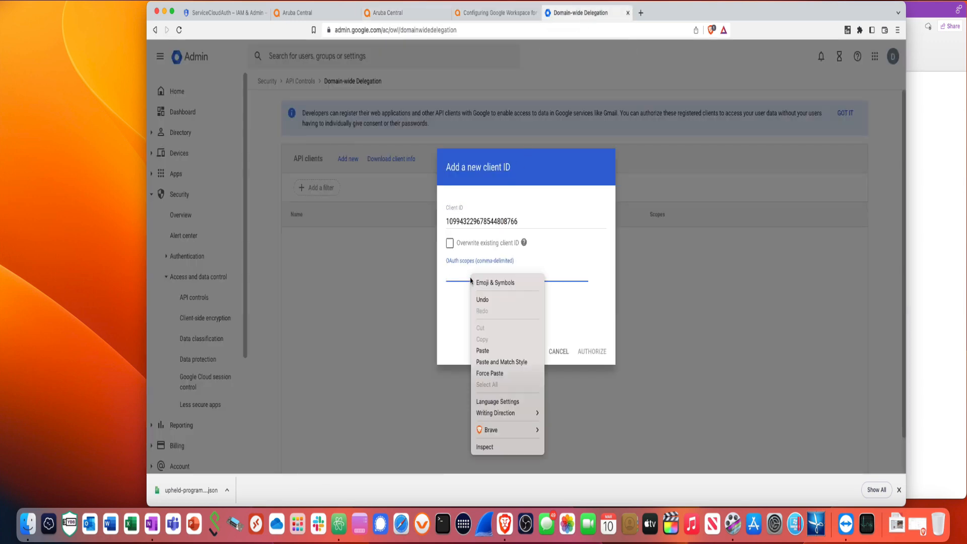
left_click(482, 350)
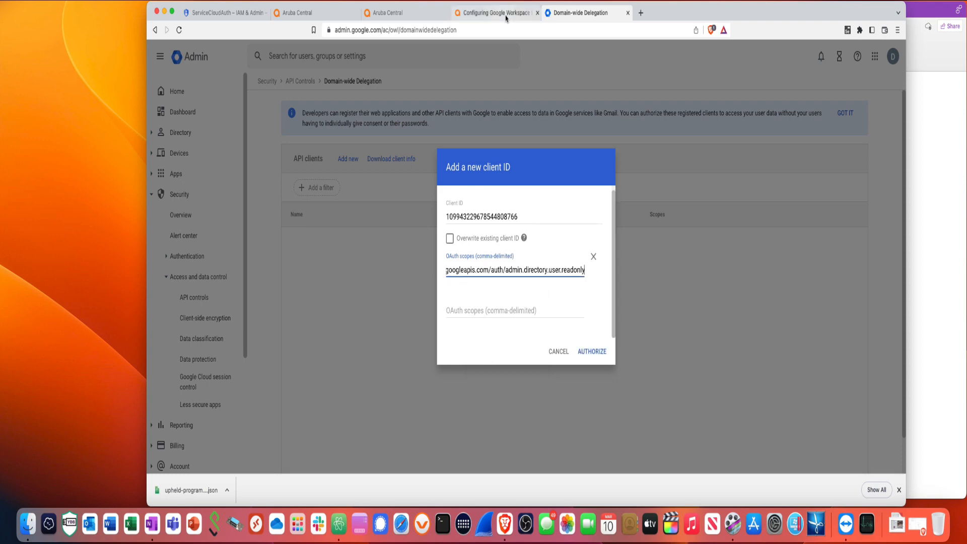
Copy the group.readonly OAuth scope URL from the Aruba guide
left_click(429, 15)
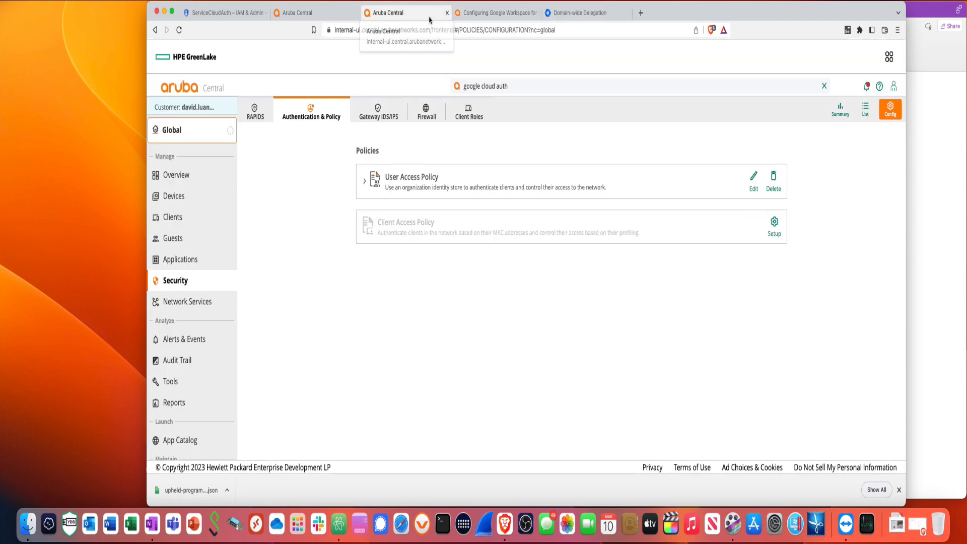
left_click(496, 12)
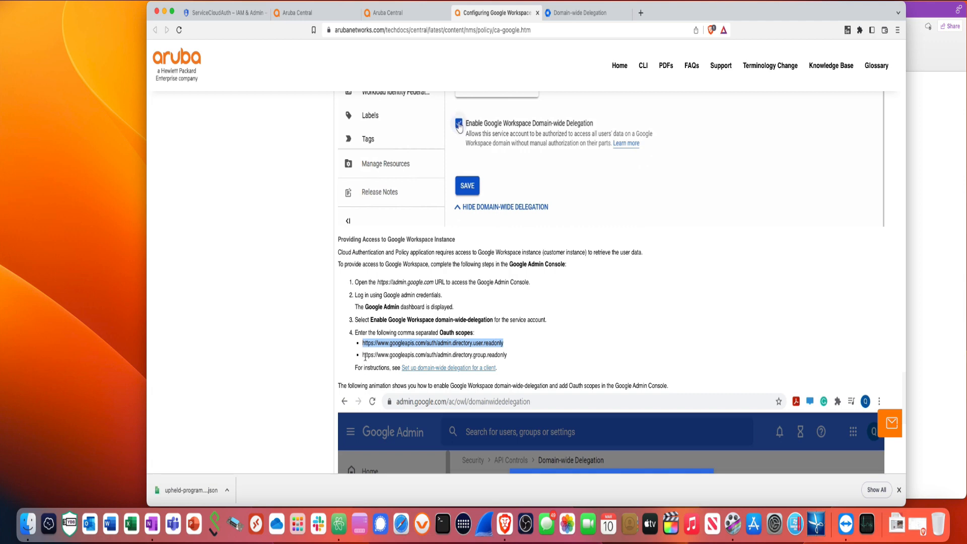
left_click_drag(364, 356, 500, 360)
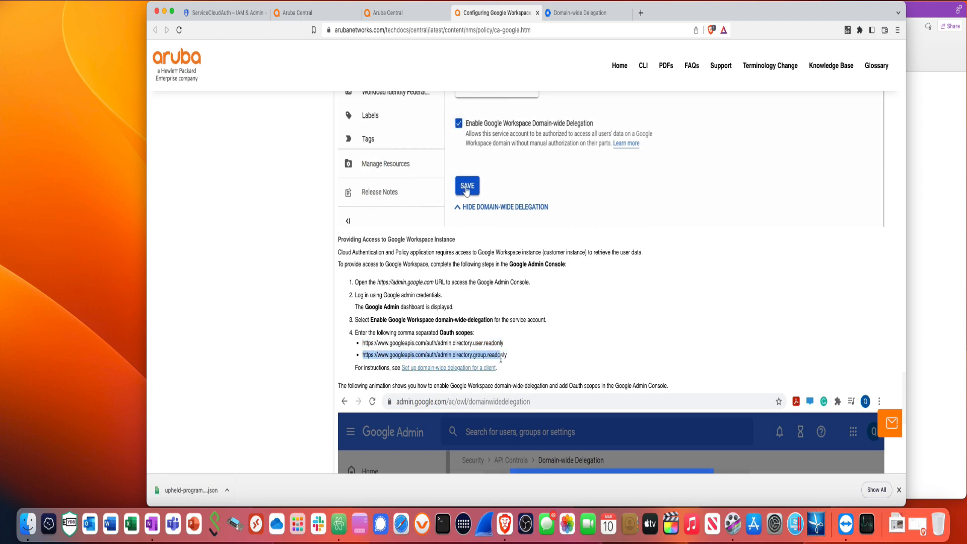
right_click(504, 356)
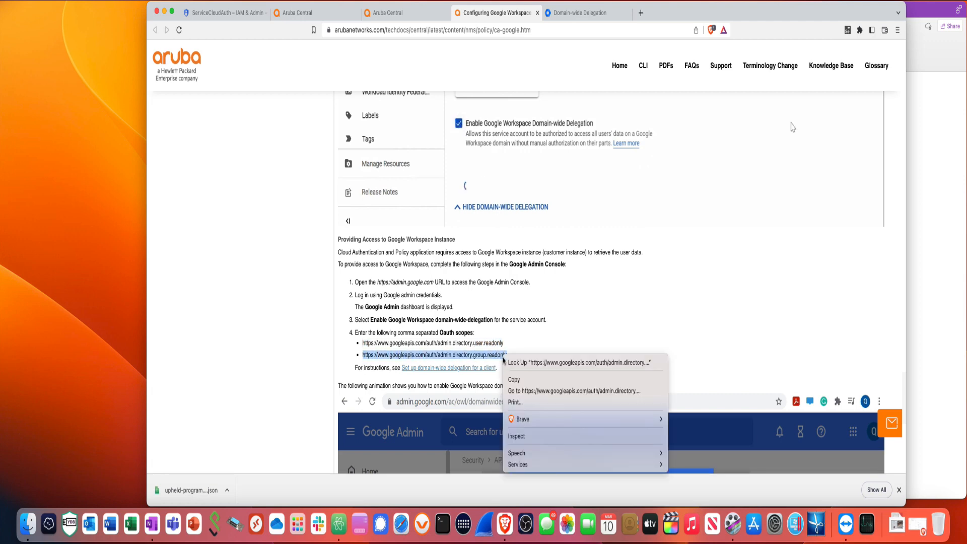
left_click(511, 381)
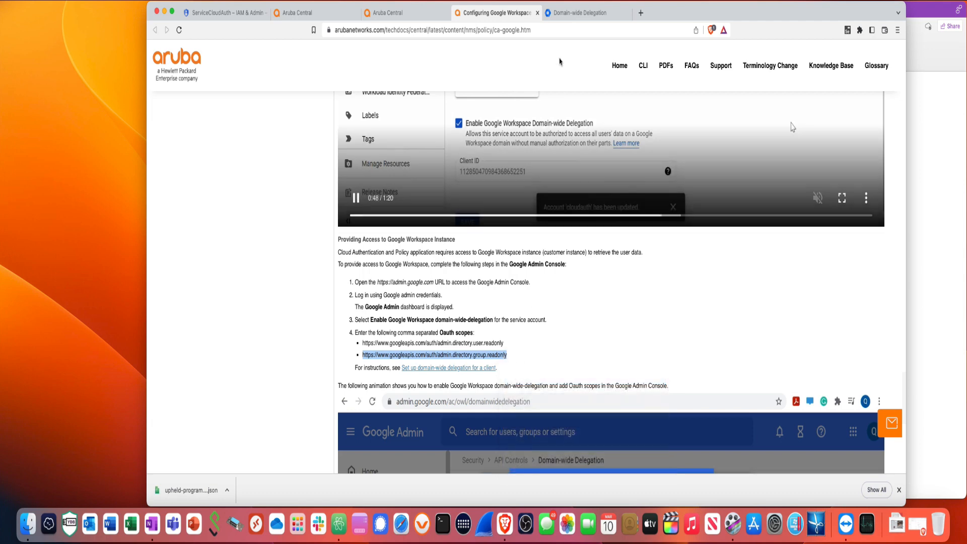
Paste the group.readonly scope into the second field and authorize the client
left_click(580, 13)
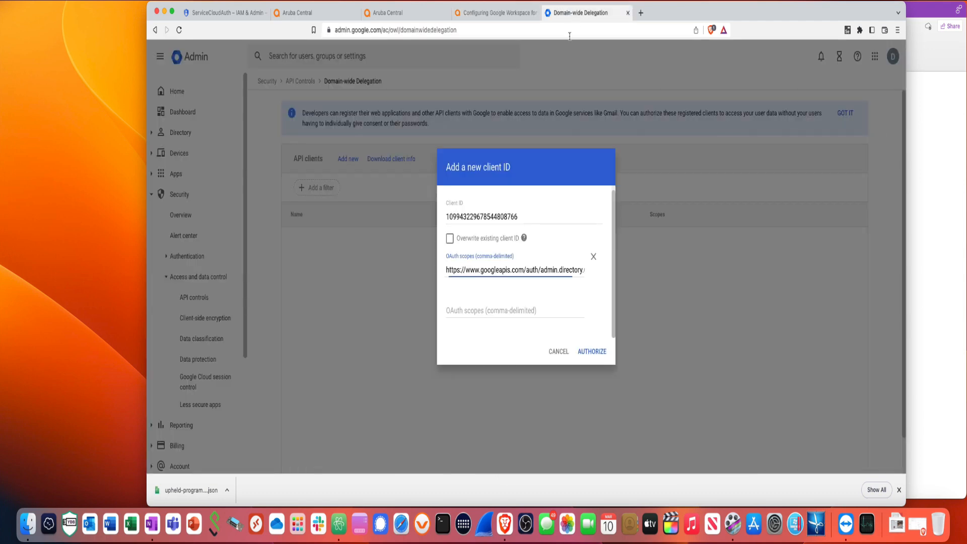
left_click(484, 309)
right_click(485, 311)
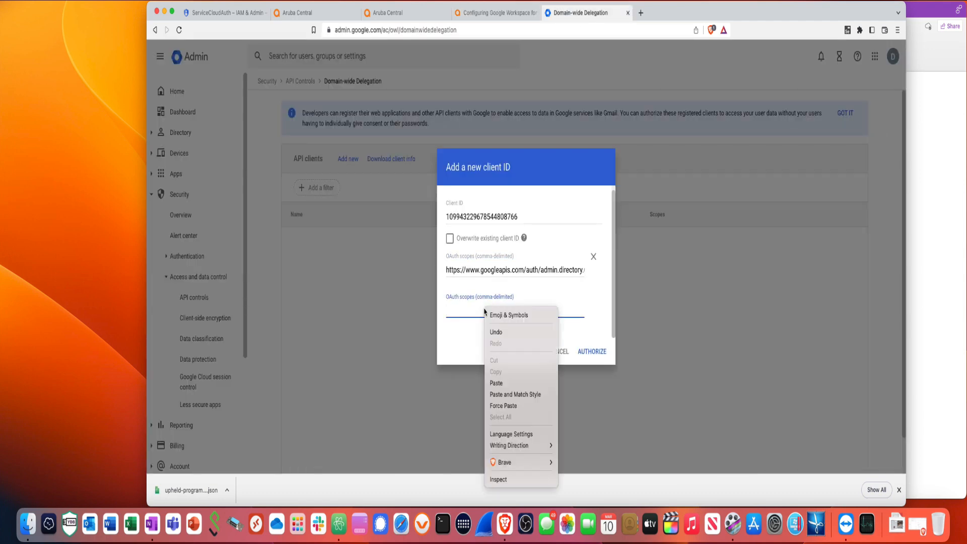
left_click(502, 382)
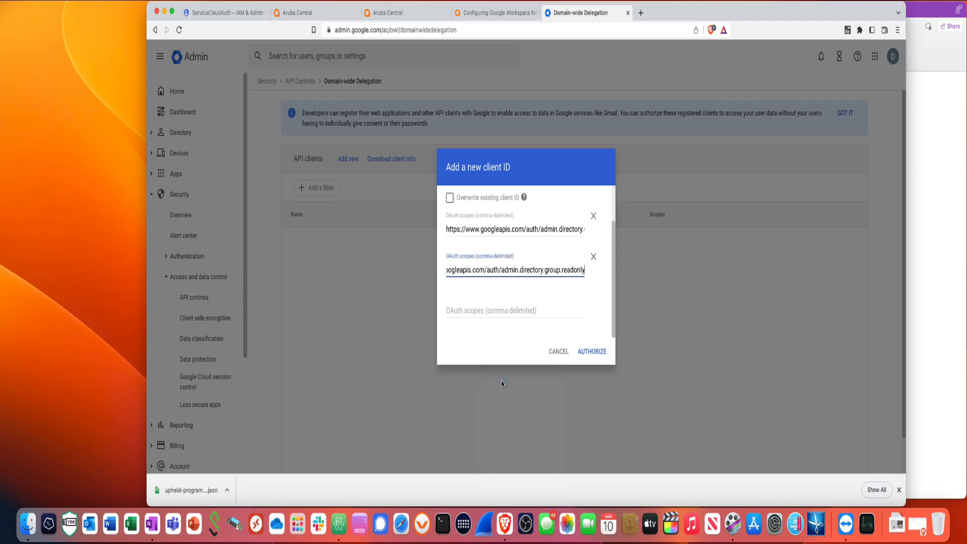
left_click(592, 352)
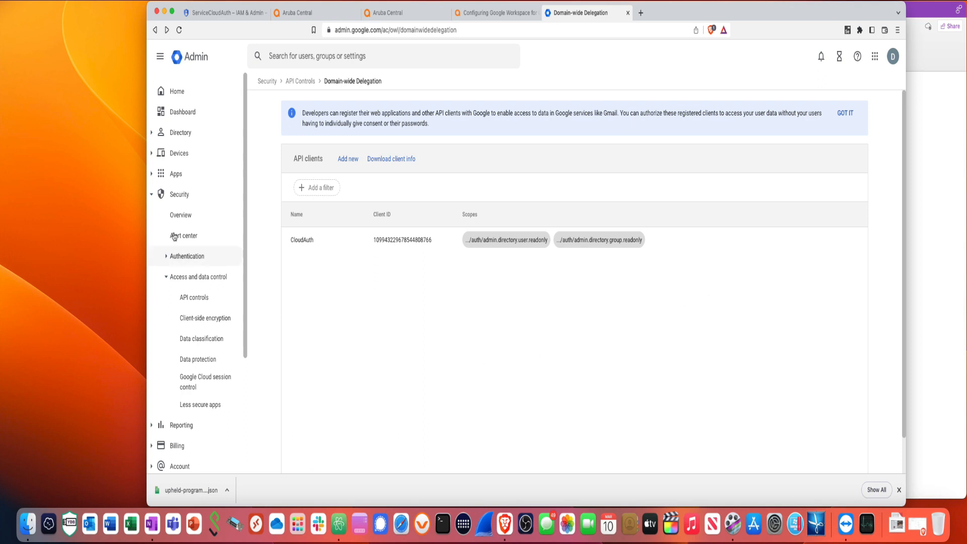
Create the luancing.com organizational unit, then go to the Groups list
left_click(181, 134)
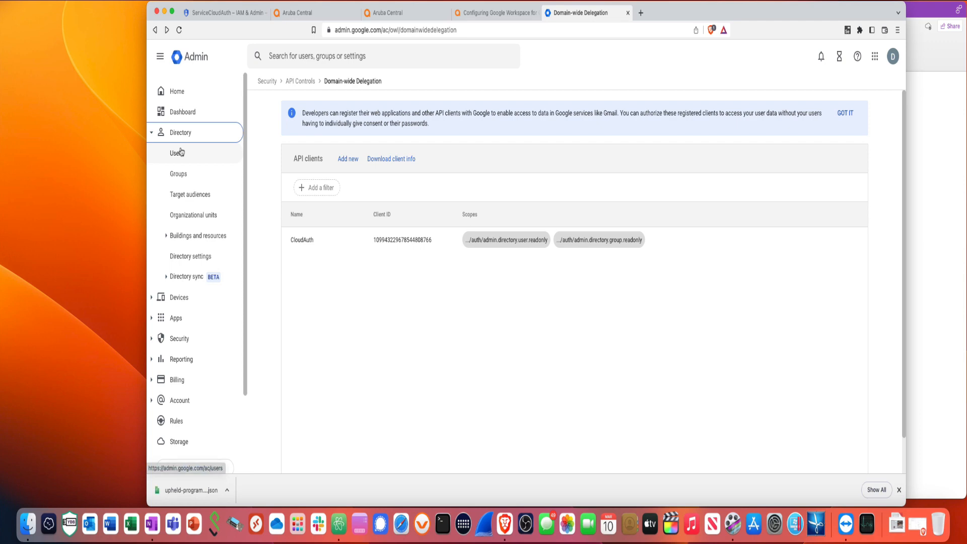
left_click(196, 222)
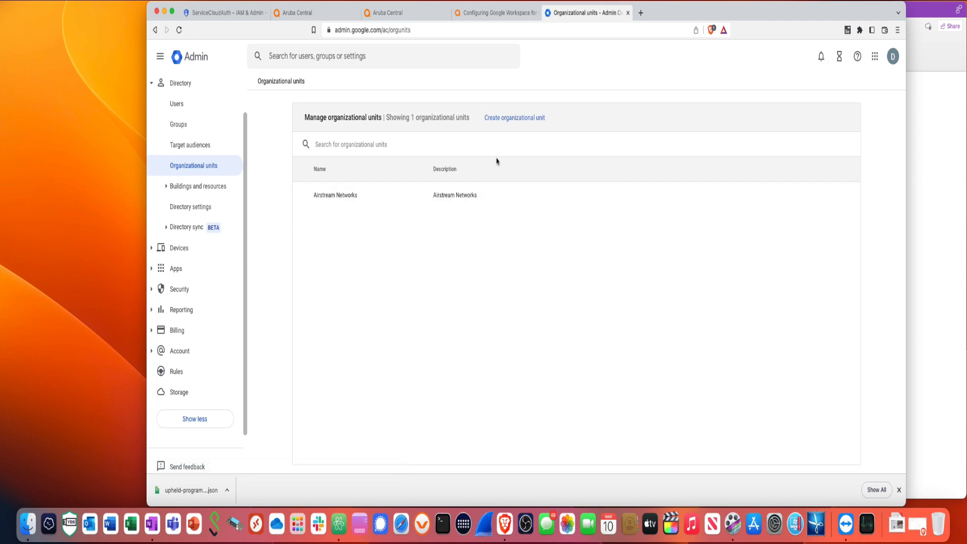
left_click(500, 121)
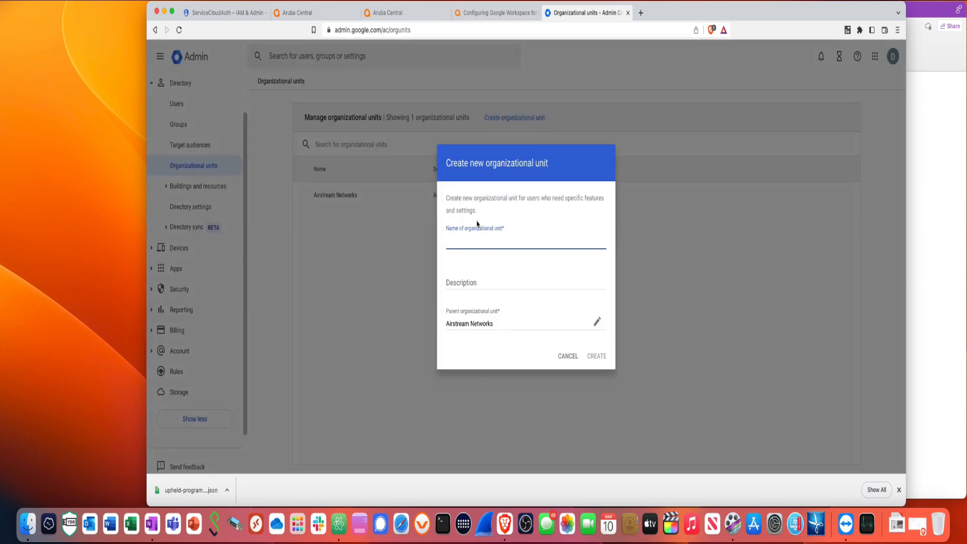
type("luancing.com")
left_click(597, 356)
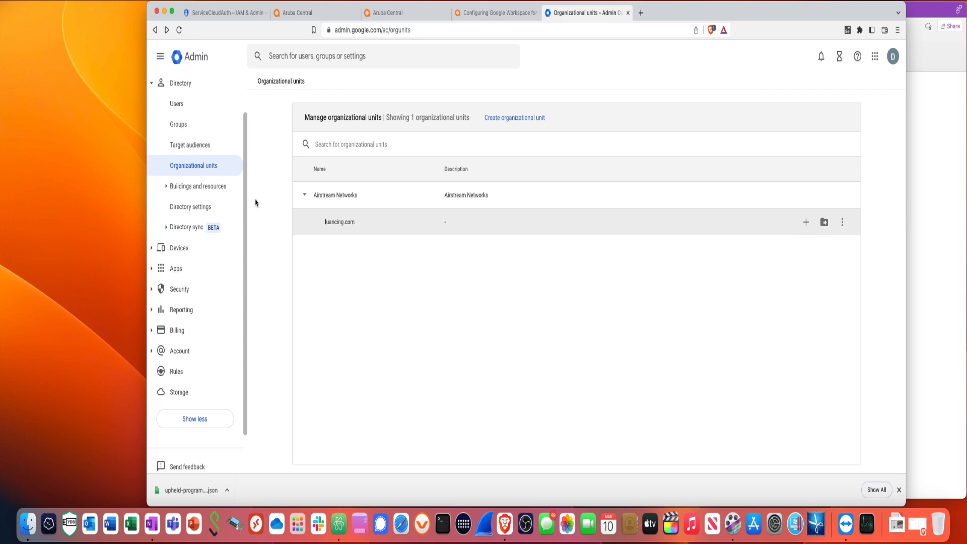
left_click(185, 129)
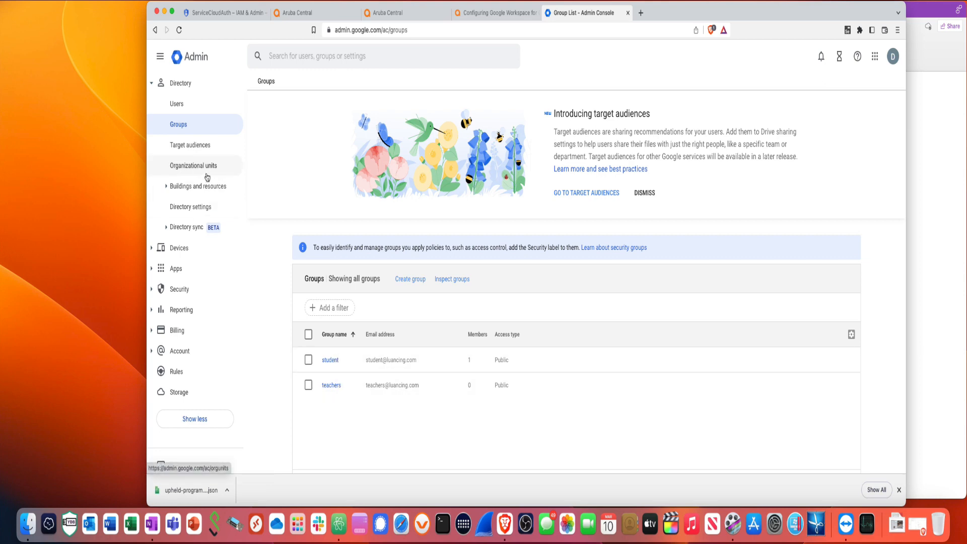
Add the first user in the Users list to the teachers group
left_click(180, 105)
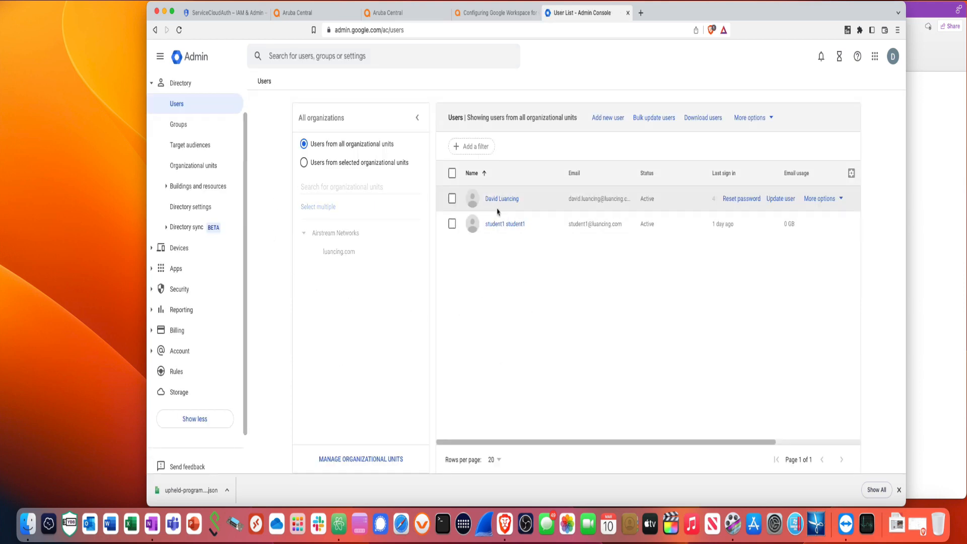
left_click(452, 200)
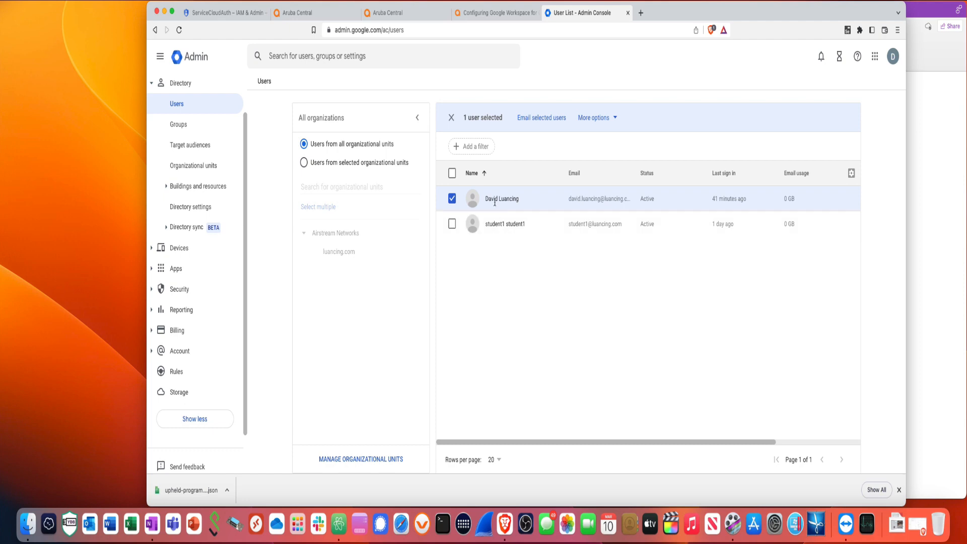
left_click(616, 121)
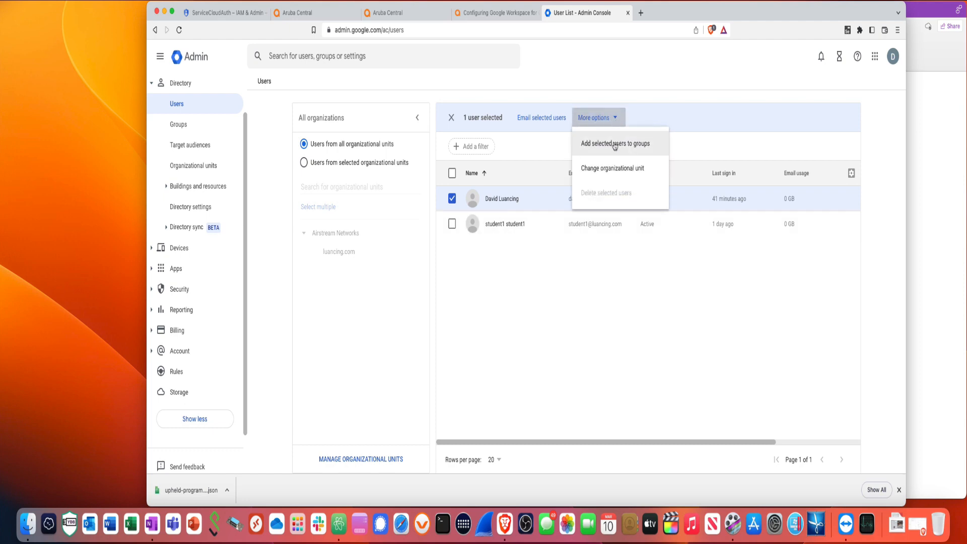
left_click(615, 145)
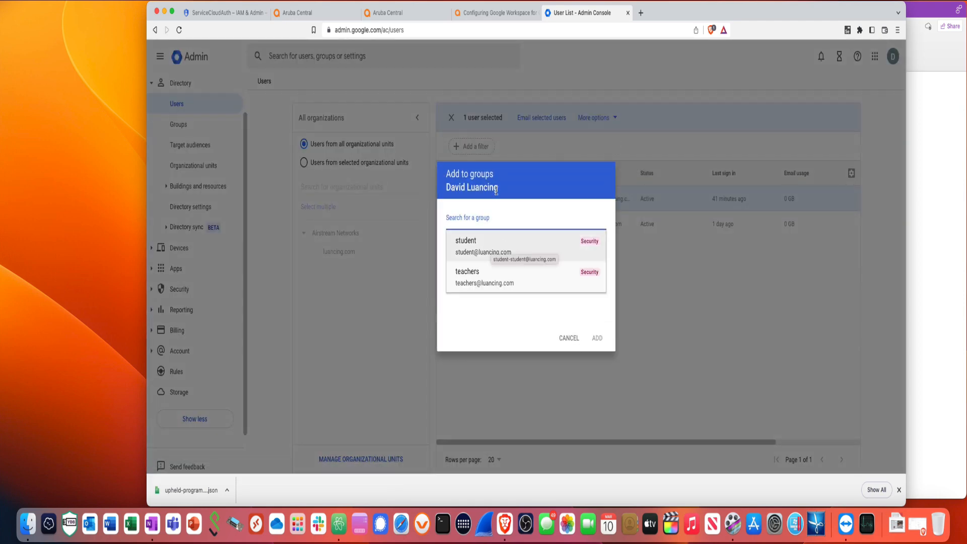
left_click(479, 274)
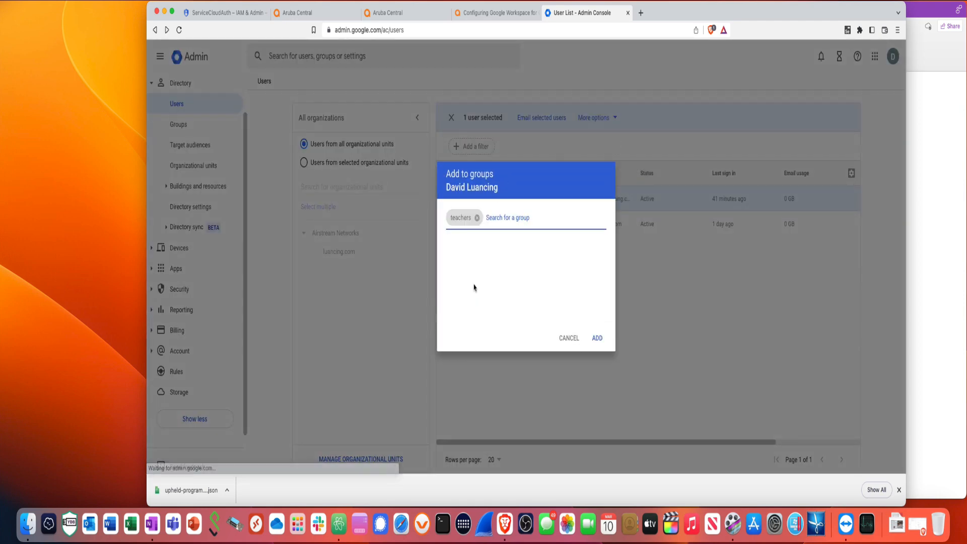
left_click(598, 339)
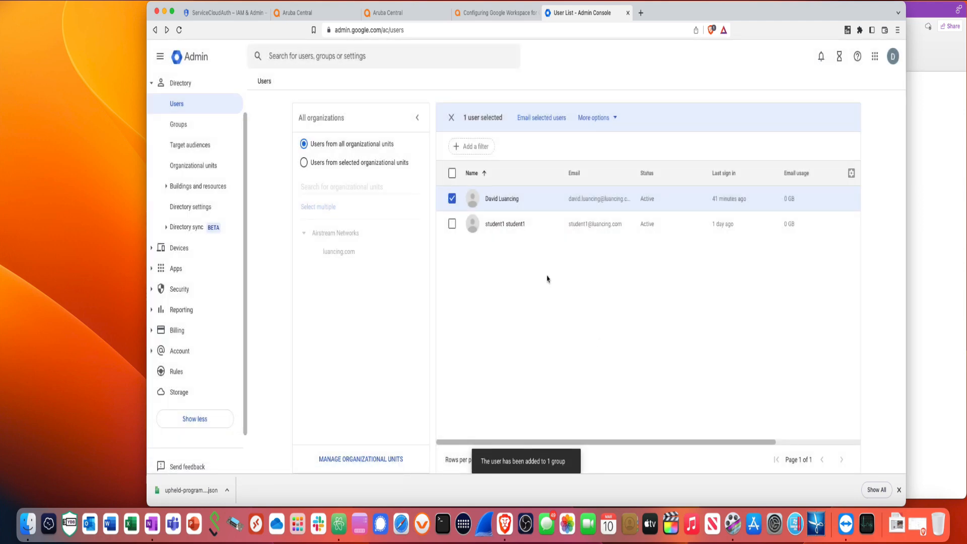
Add the second user to the student group
left_click(451, 224)
left_click(614, 120)
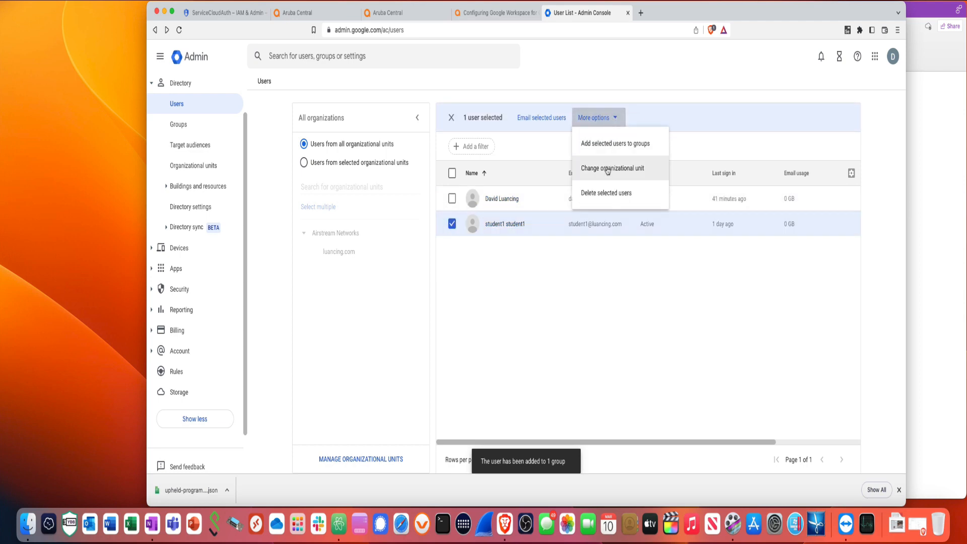
left_click(611, 143)
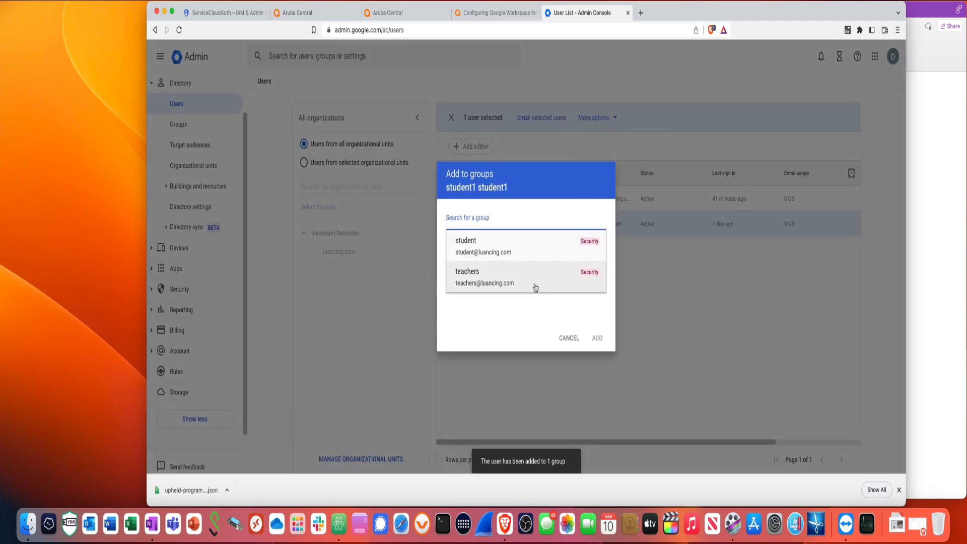
left_click(484, 252)
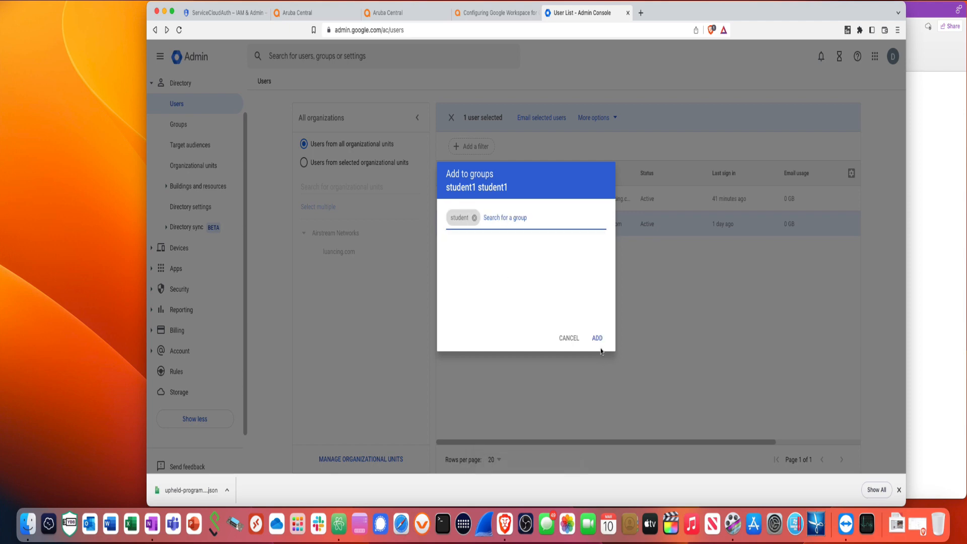
left_click(598, 338)
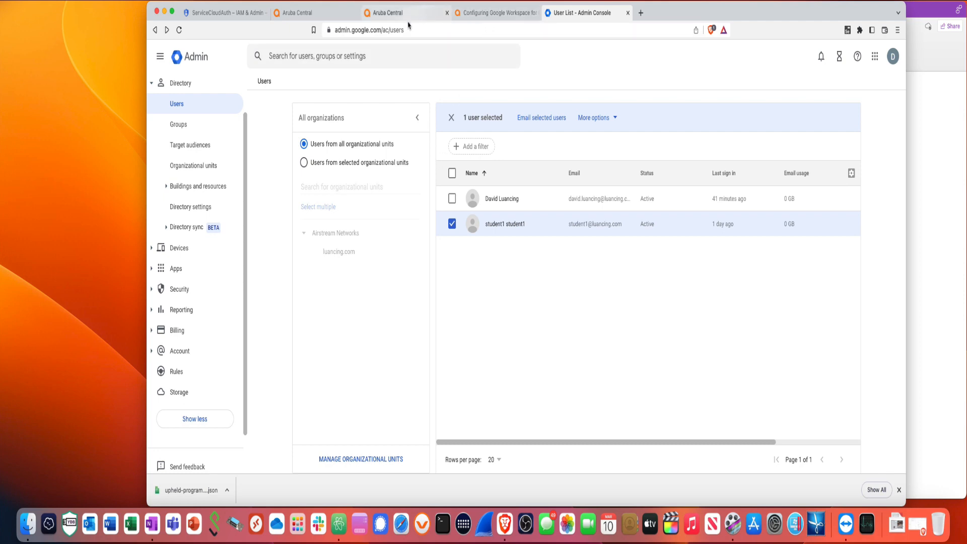
Return to Aruba Central and collapse the 'Where is the user information stored?' section
left_click(323, 19)
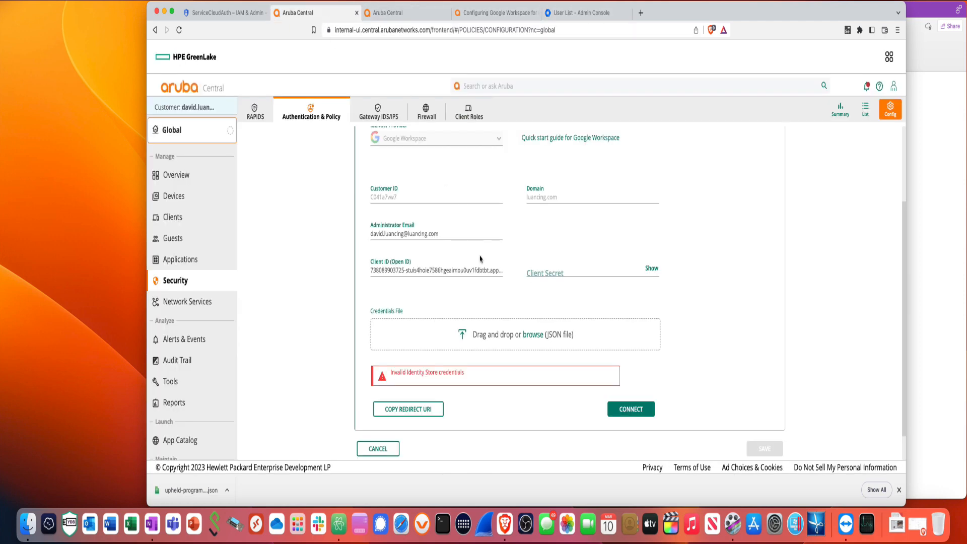
scroll(481, 268, "up", 3)
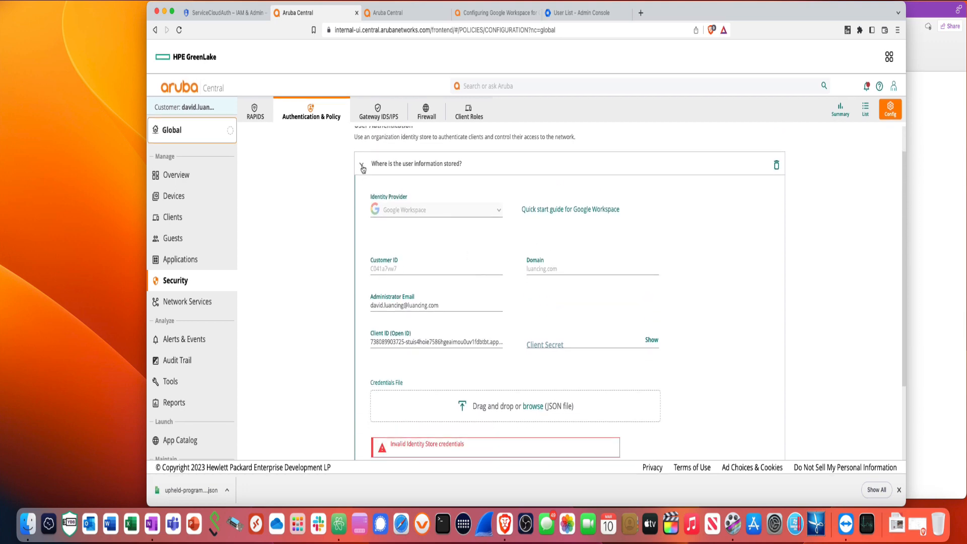
left_click(362, 167)
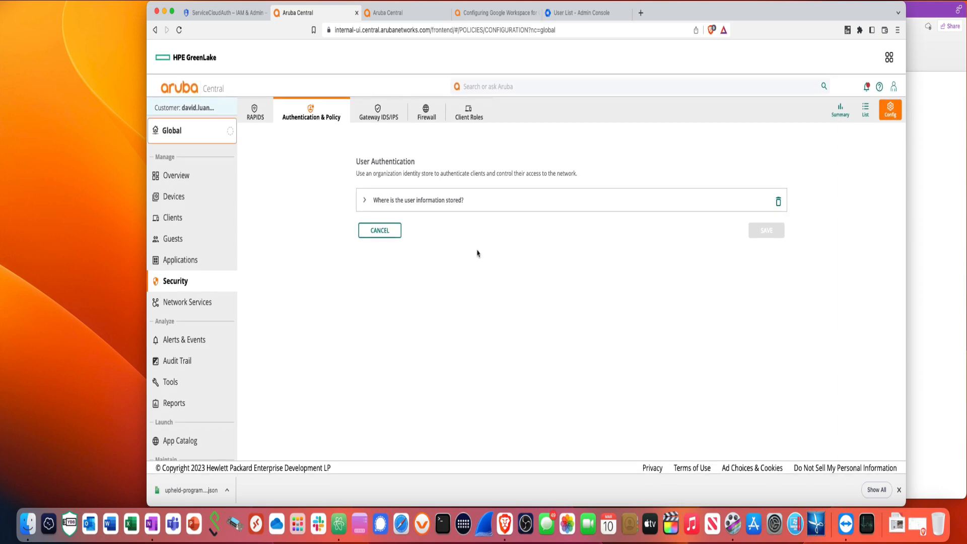
Cancel the failing setup and delete the existing User Access Policy
left_click(369, 233)
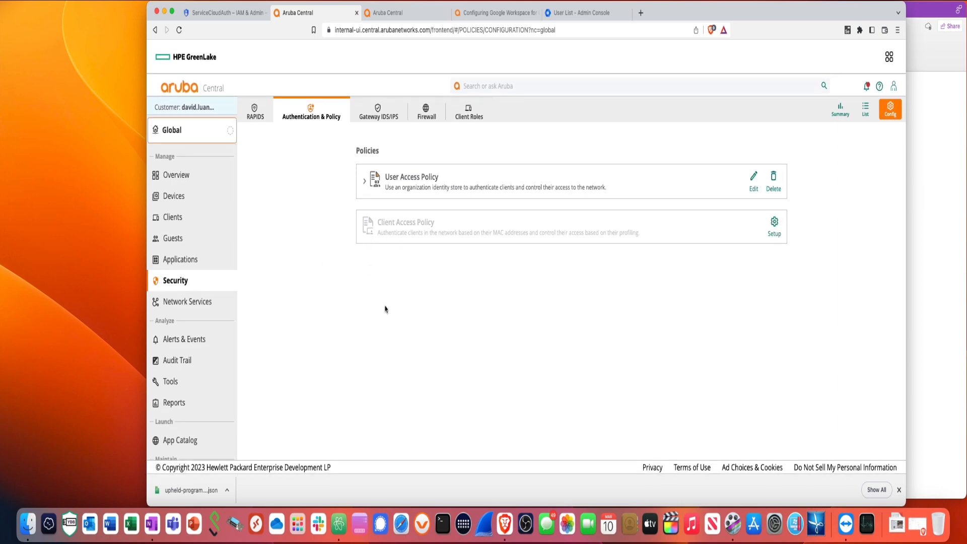
left_click(773, 181)
left_click(612, 306)
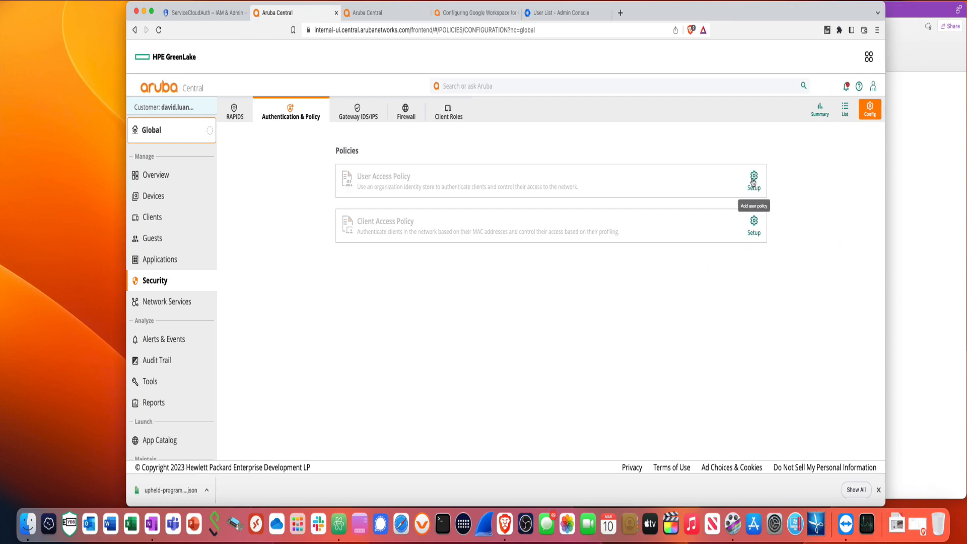
Set up a new User Access Policy with Google Workspace as identity provider
left_click(753, 179)
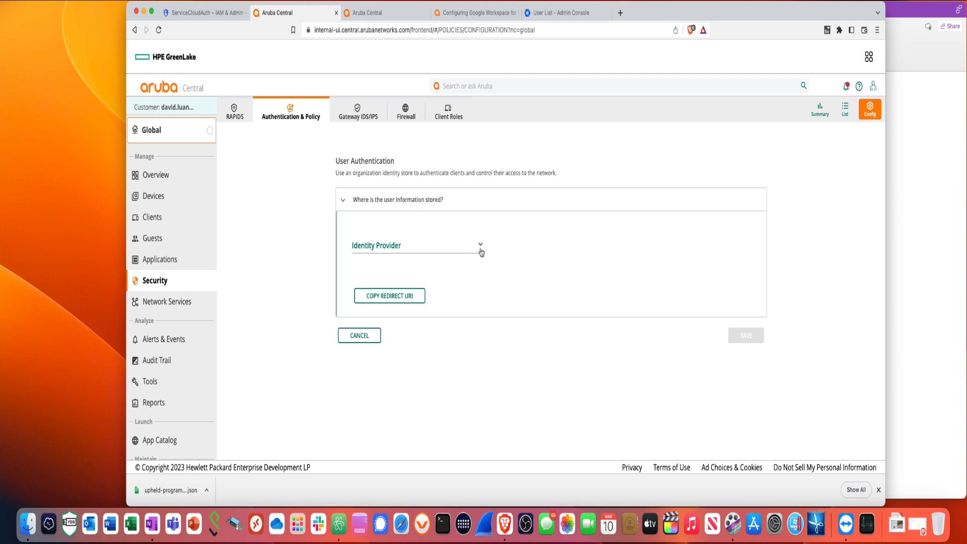
left_click(481, 251)
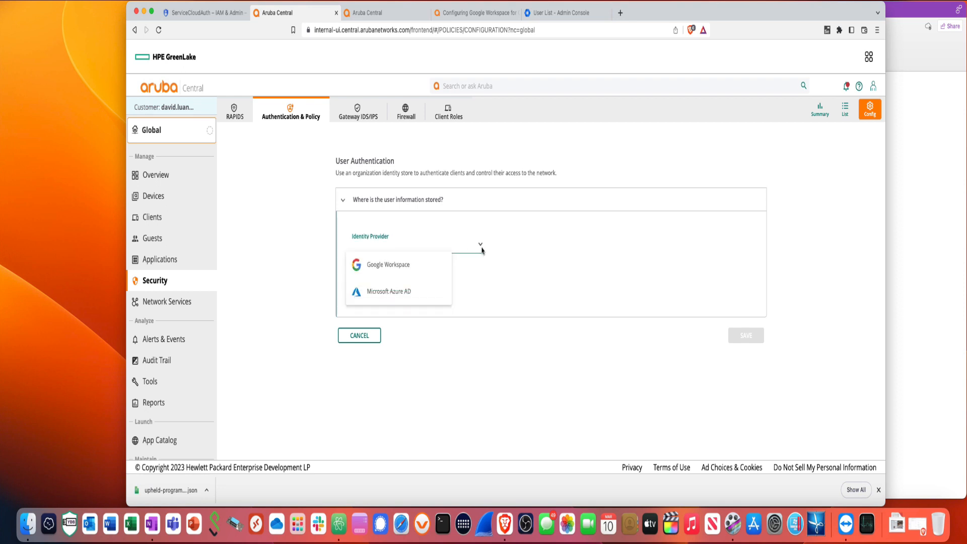
left_click(416, 274)
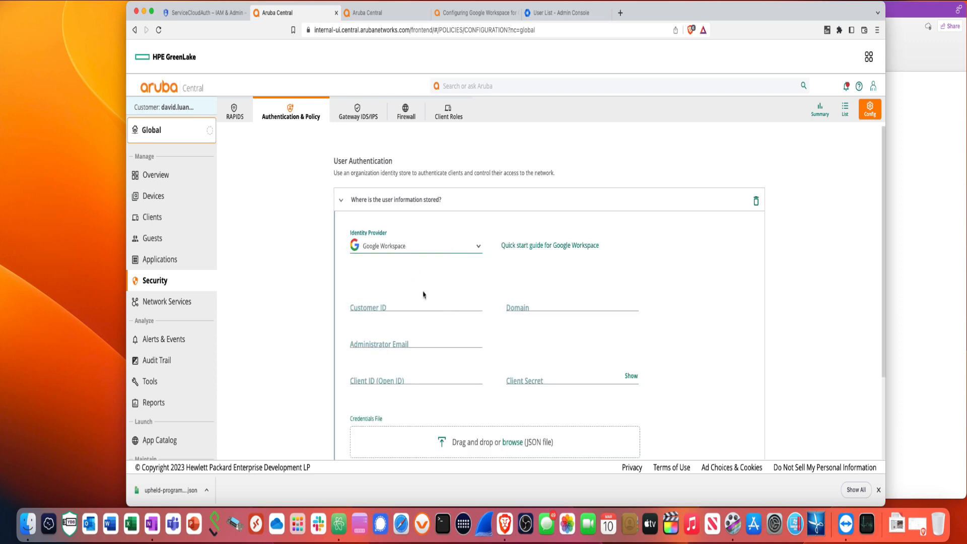
Copy the Customer ID from the OneNote notes into Aruba's Customer ID field
left_click(914, 231)
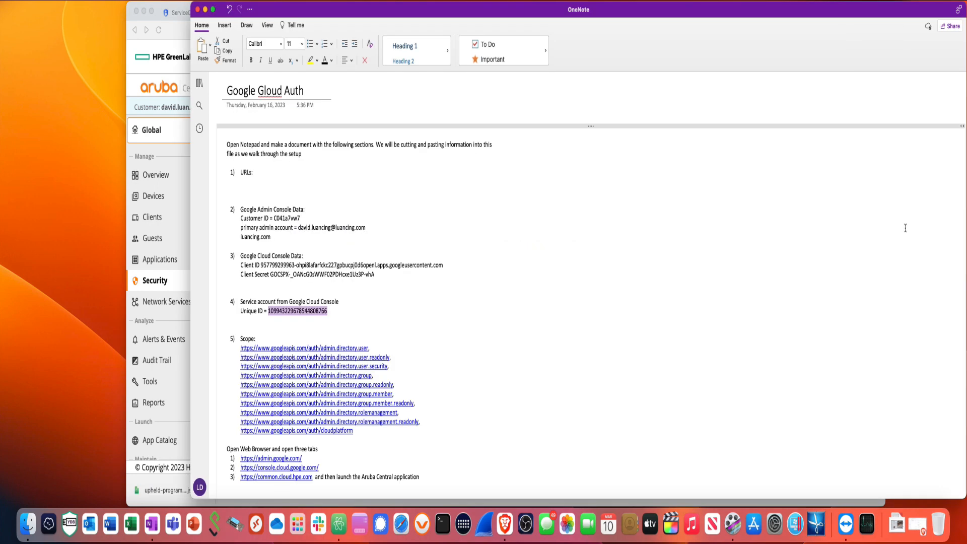
double_click(297, 219)
key("ctrl+c")
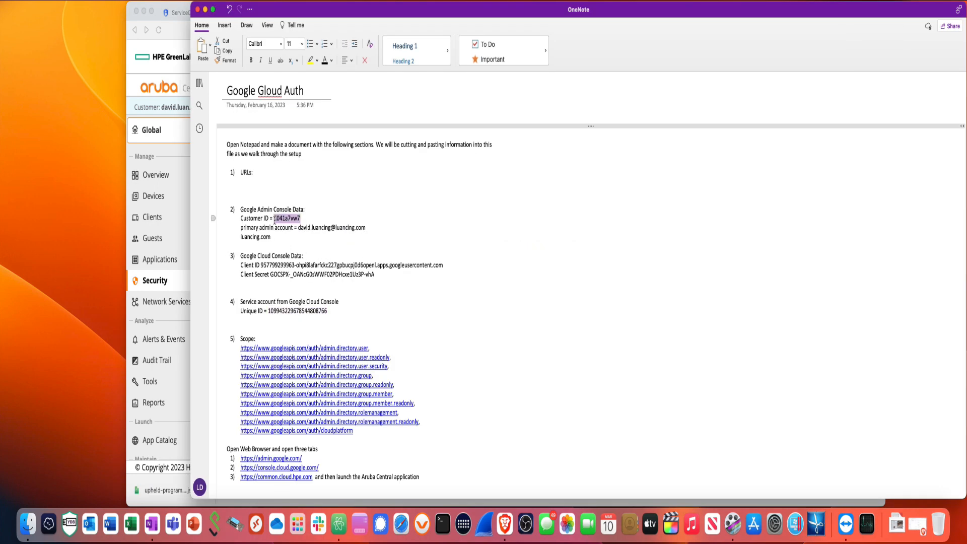
right_click(280, 223)
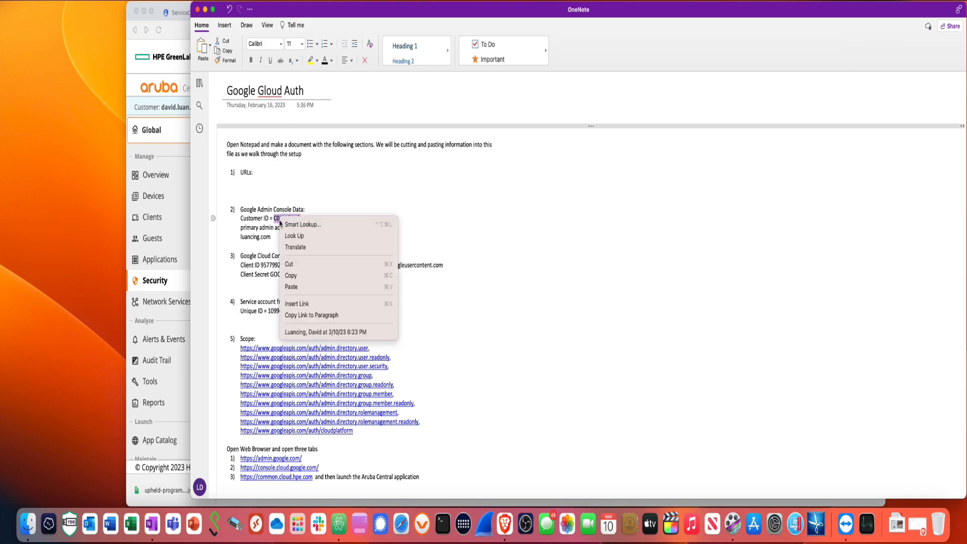
left_click(291, 275)
left_click(182, 179)
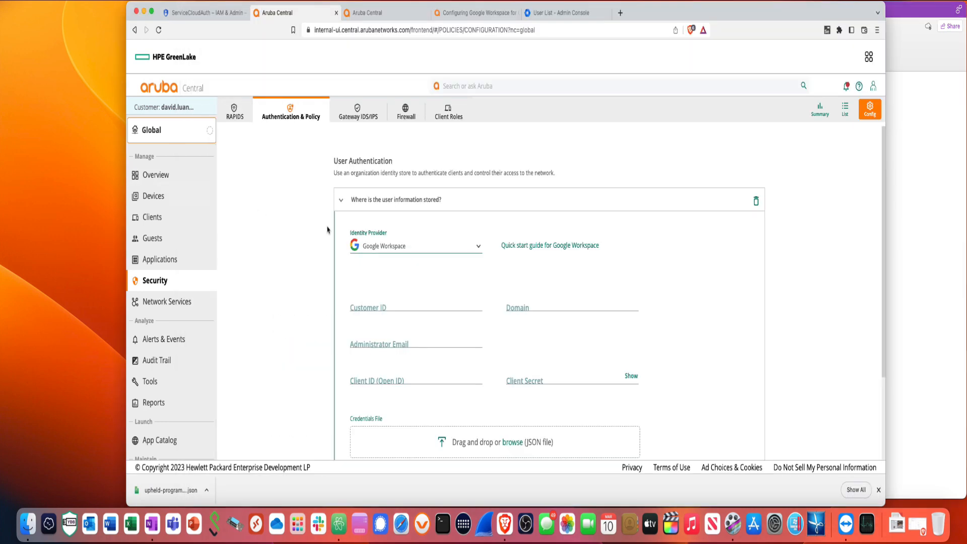
right_click(392, 304)
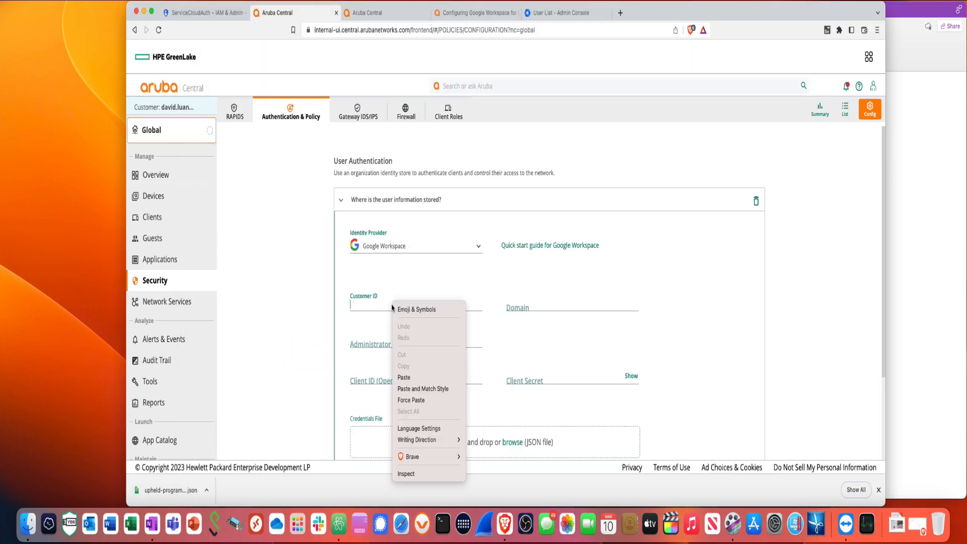
left_click(406, 376)
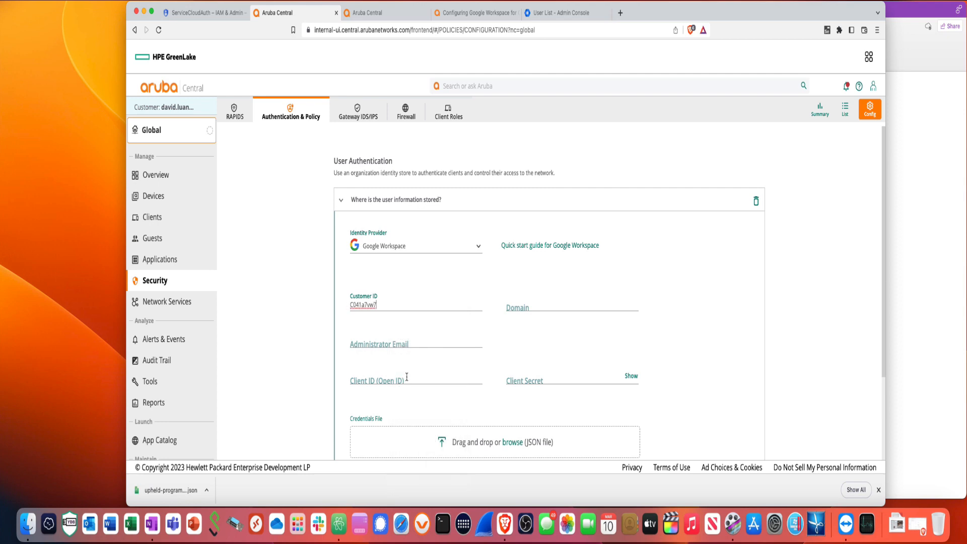
Enter domain luancing.com and the administrator's e-mail address
left_click(516, 307)
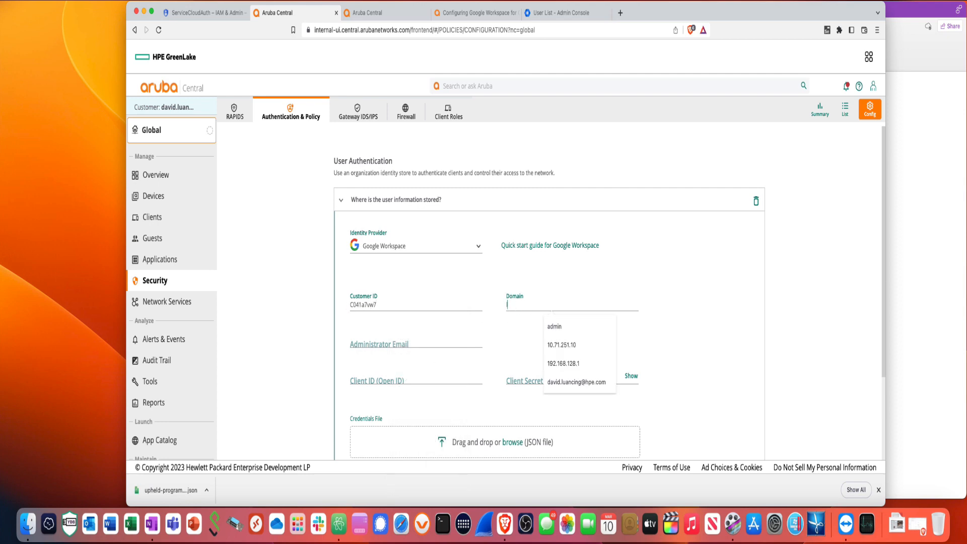
type("luancing.com")
left_click(450, 340)
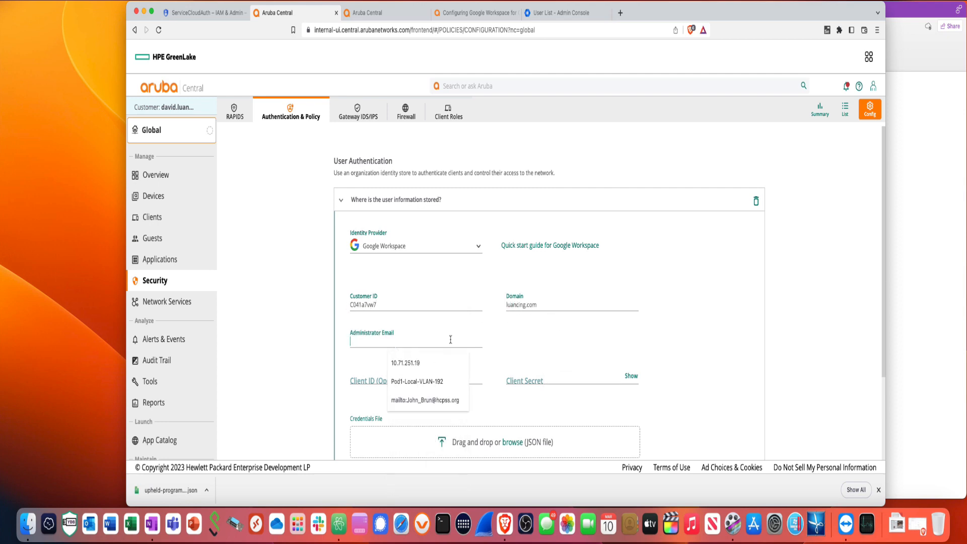
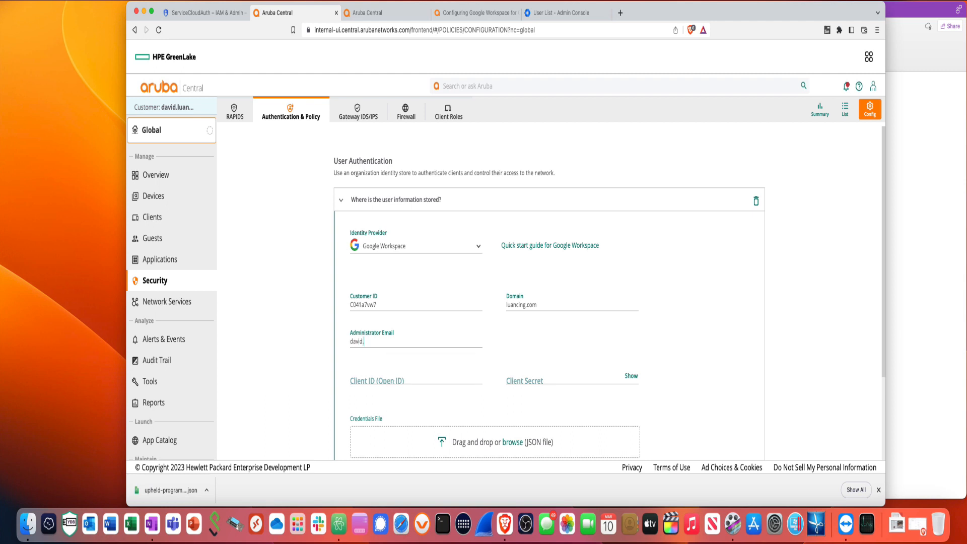
scroll(452, 371, "down", 5)
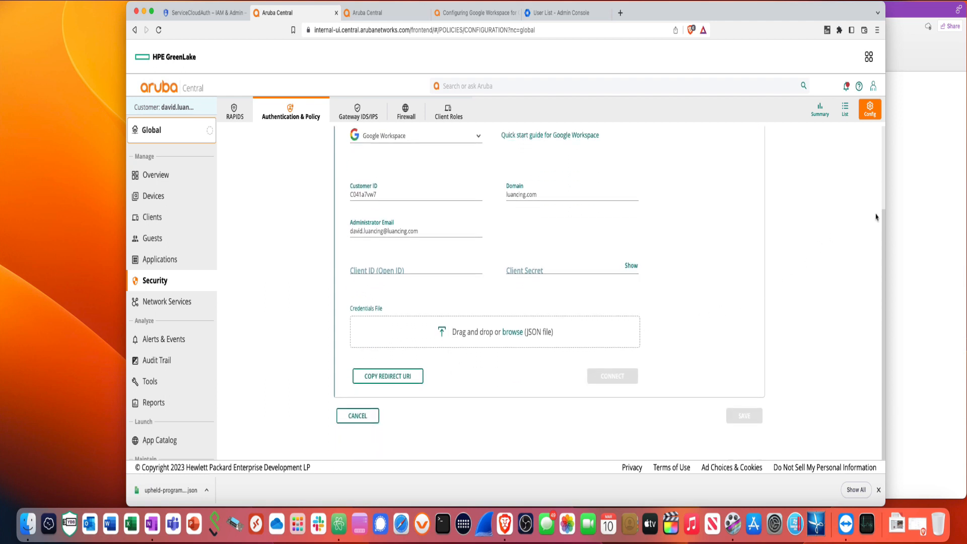
Copy the saved OAuth Client ID from the OneNote setup notes
left_click(903, 217)
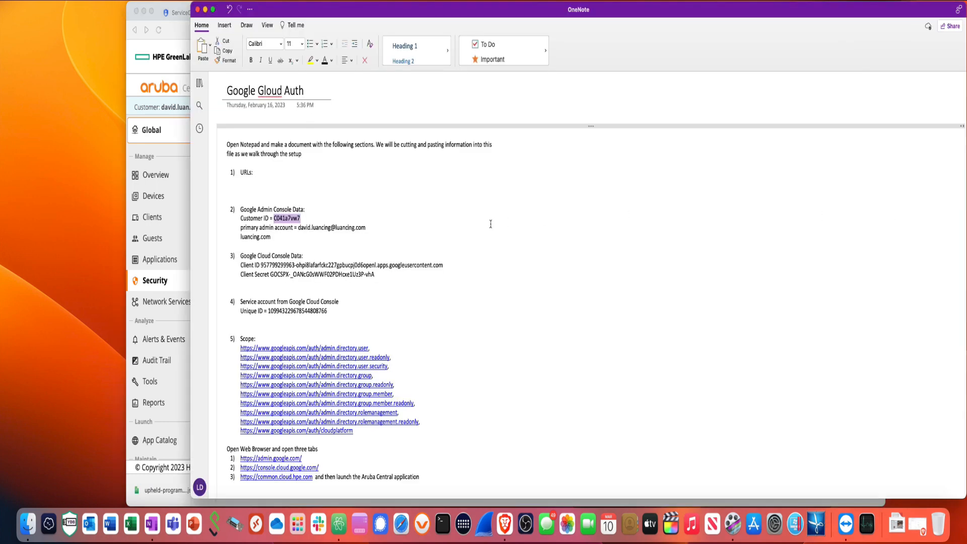
left_click(442, 265)
left_click_drag(443, 265, 292, 265)
left_click(321, 275)
left_click_drag(261, 267, 442, 268)
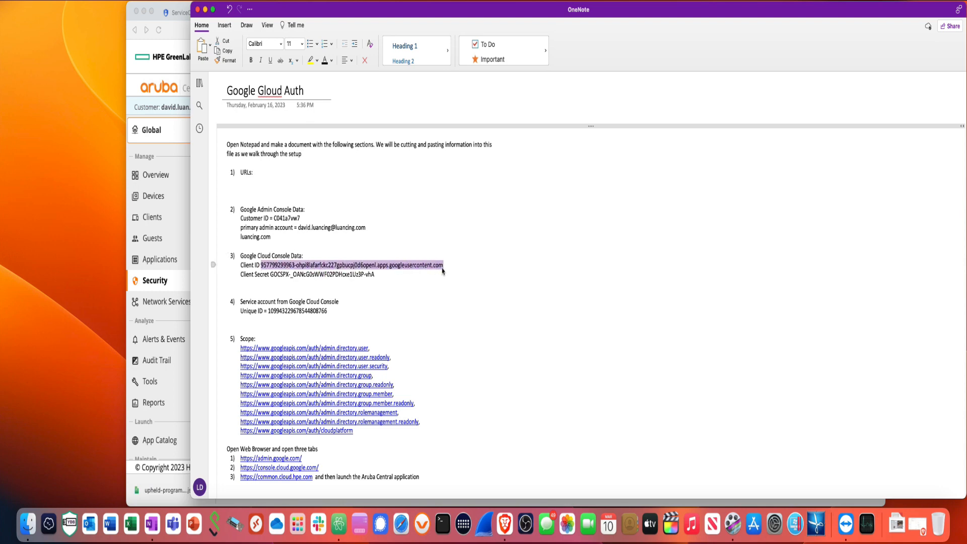
right_click(442, 266)
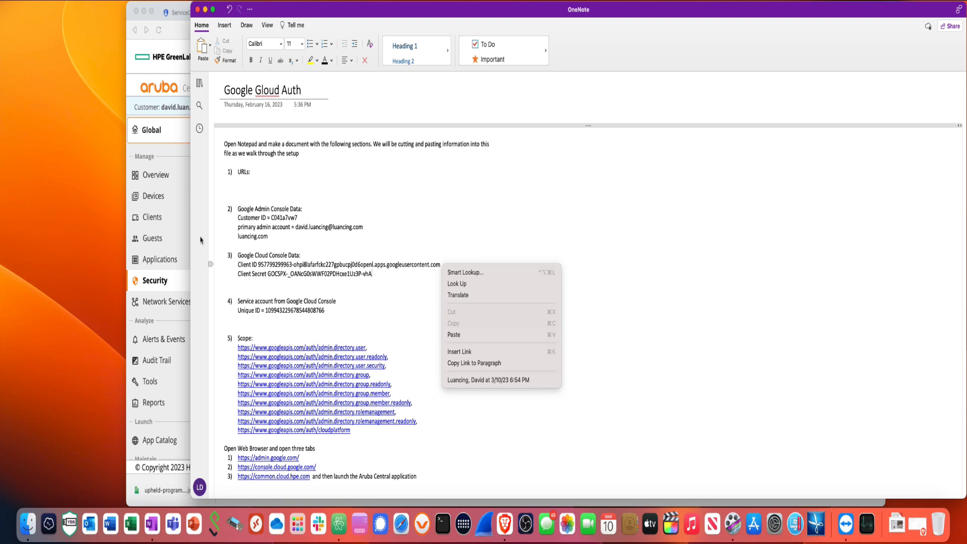
left_click(259, 265)
left_click_drag(259, 265, 441, 271)
right_click(440, 270)
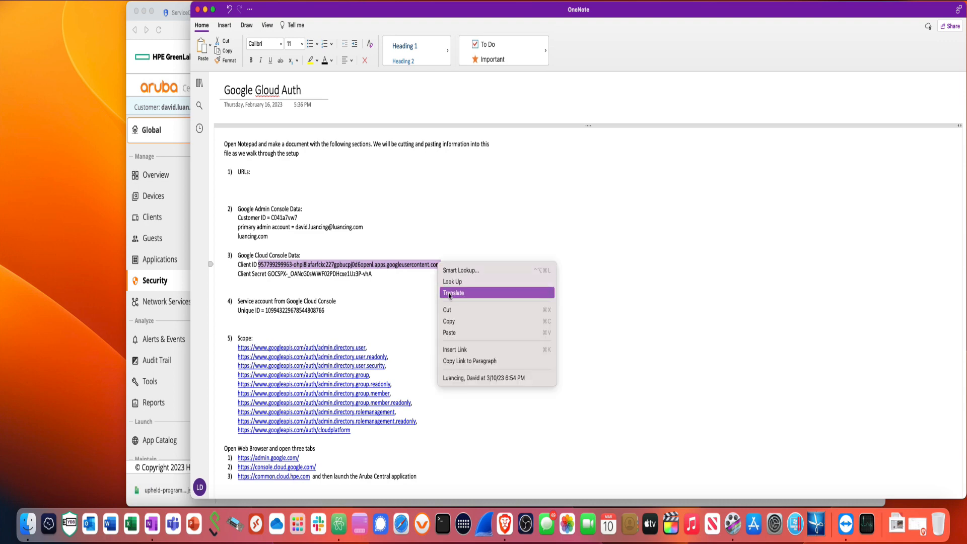
left_click(449, 321)
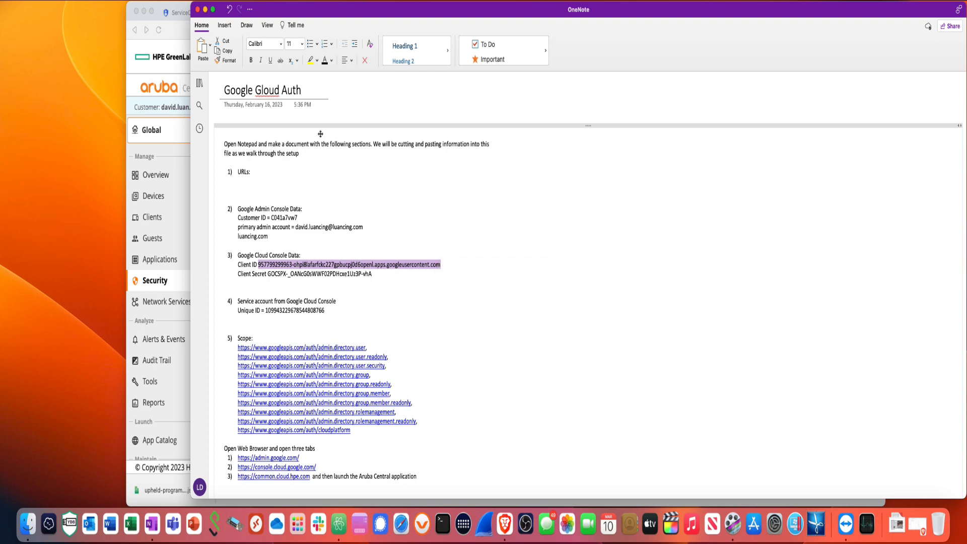
Paste the Client ID into Aruba Central's Client ID field
left_click(171, 164)
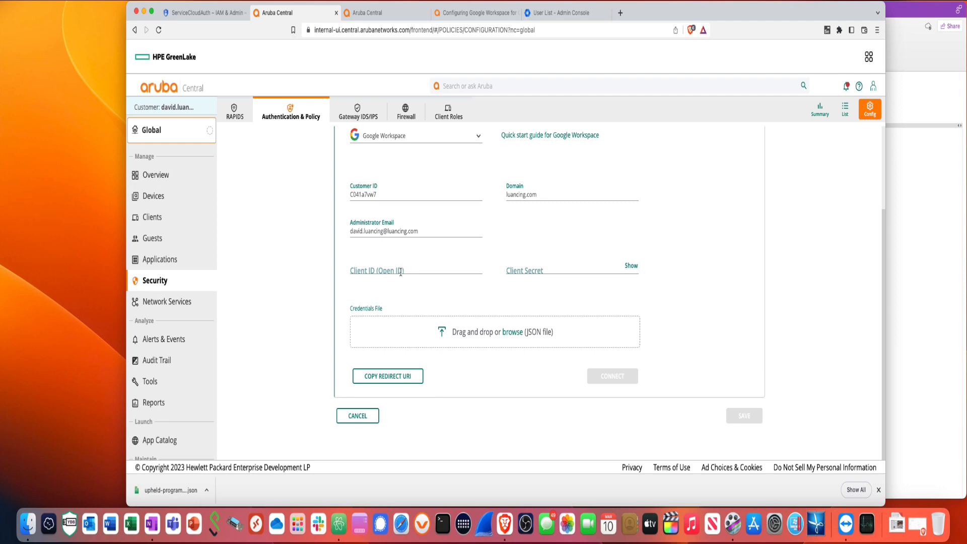
left_click(402, 270)
right_click(402, 270)
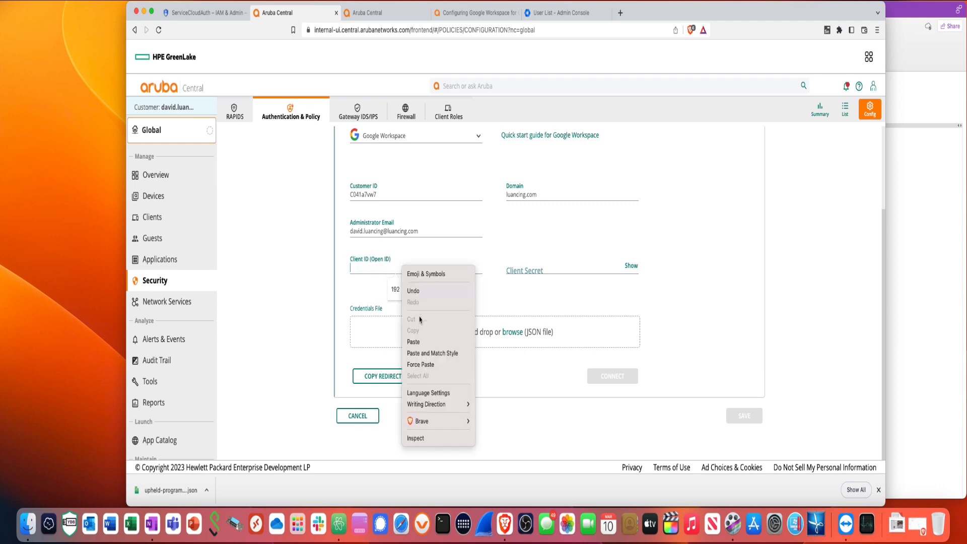
left_click(418, 344)
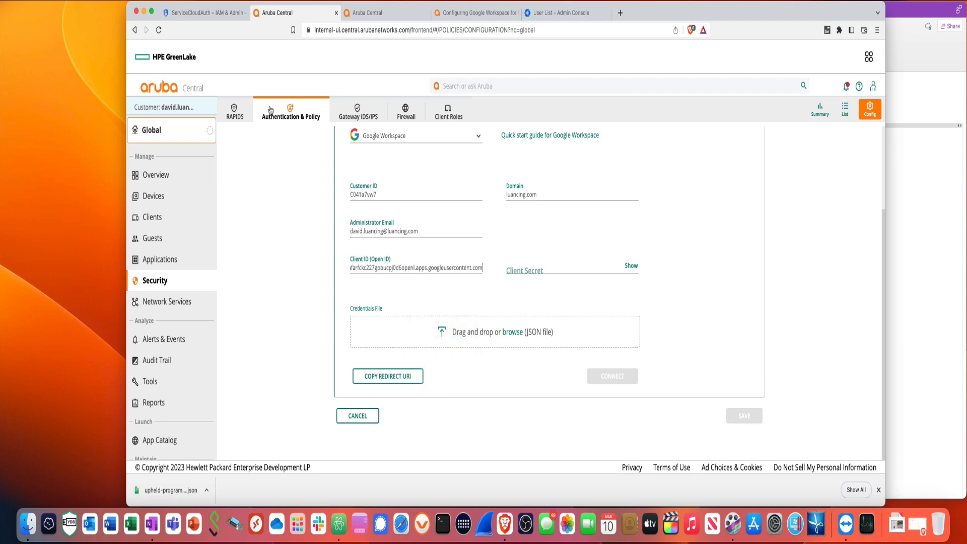
Copy the Client Secret from the setup notes
left_click(892, 277)
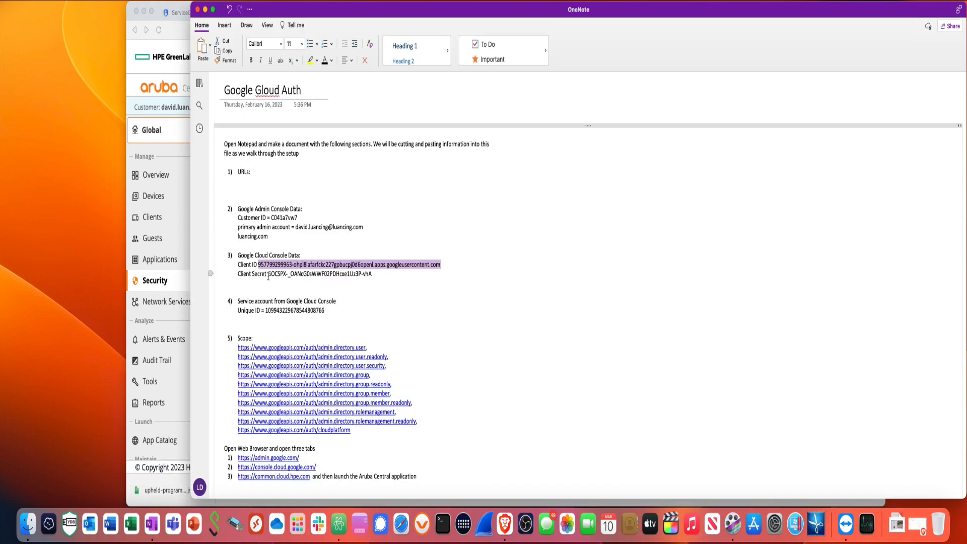
left_click_drag(268, 276, 372, 280)
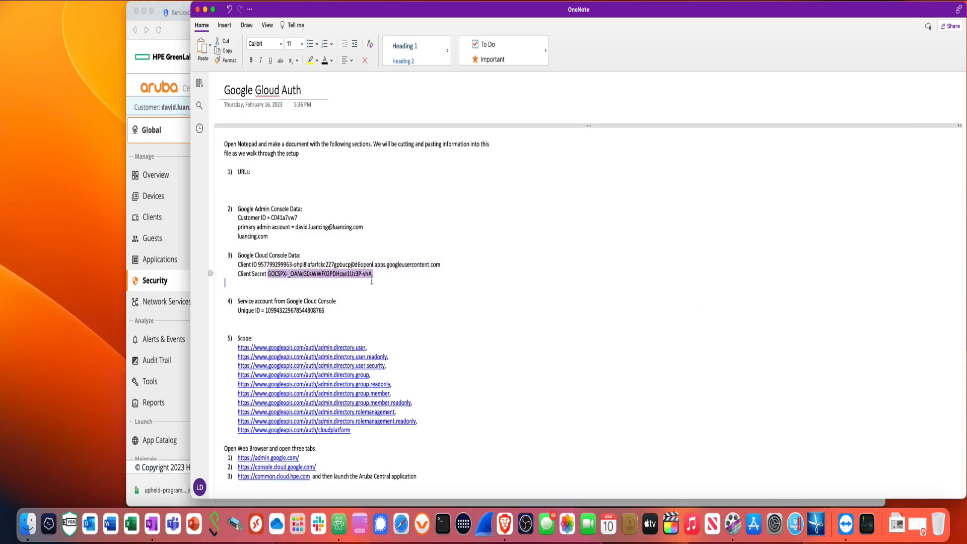
right_click(372, 278)
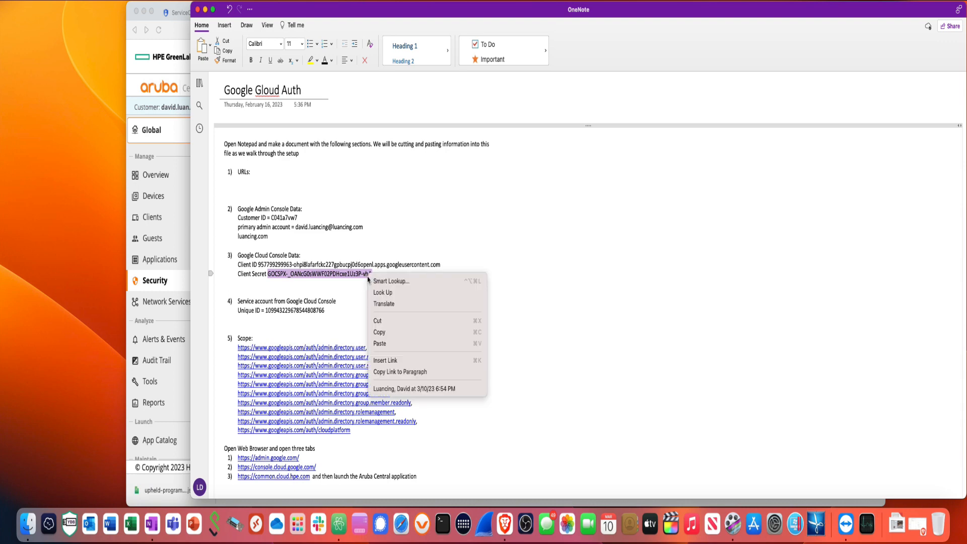
left_click(382, 333)
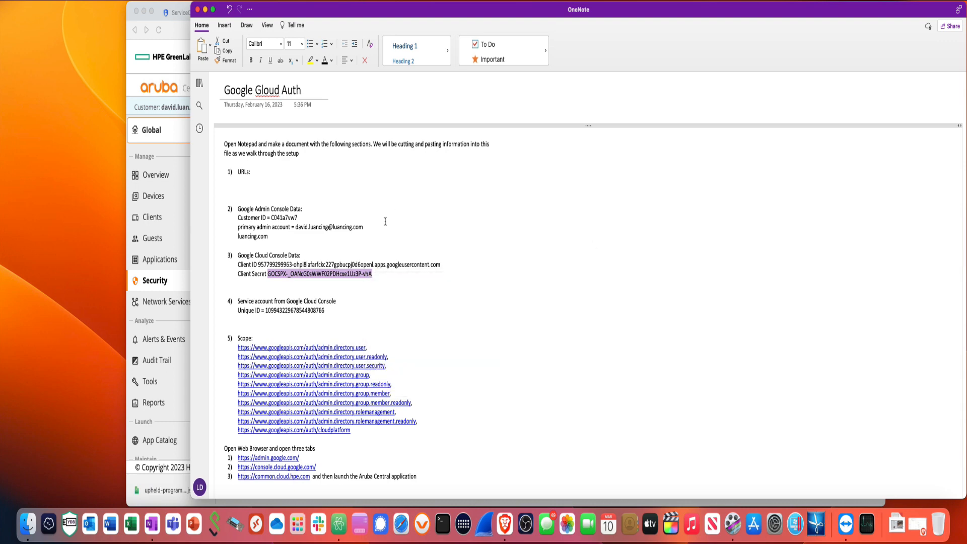
Paste the copied client secret into Aruba Central's Client Secret field
left_click(184, 154)
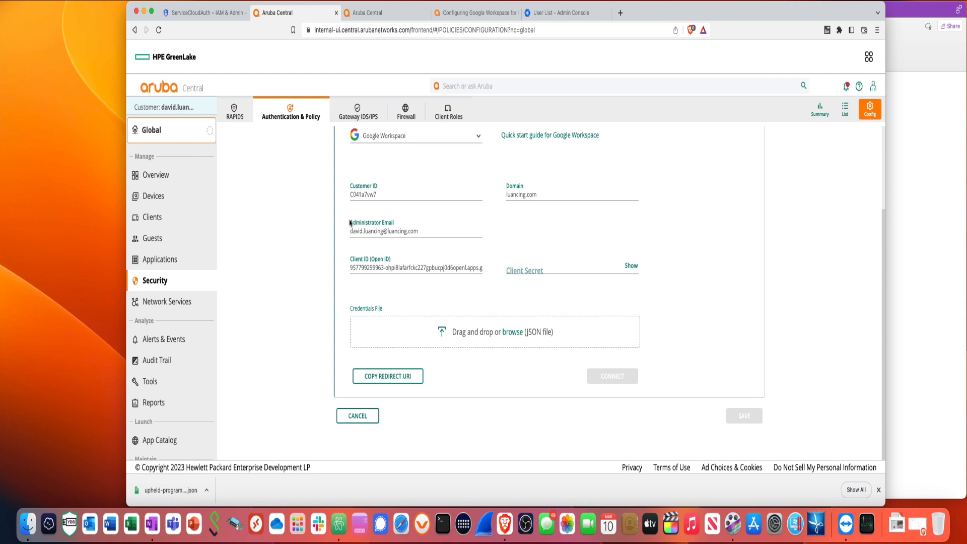
left_click(533, 270)
right_click(533, 269)
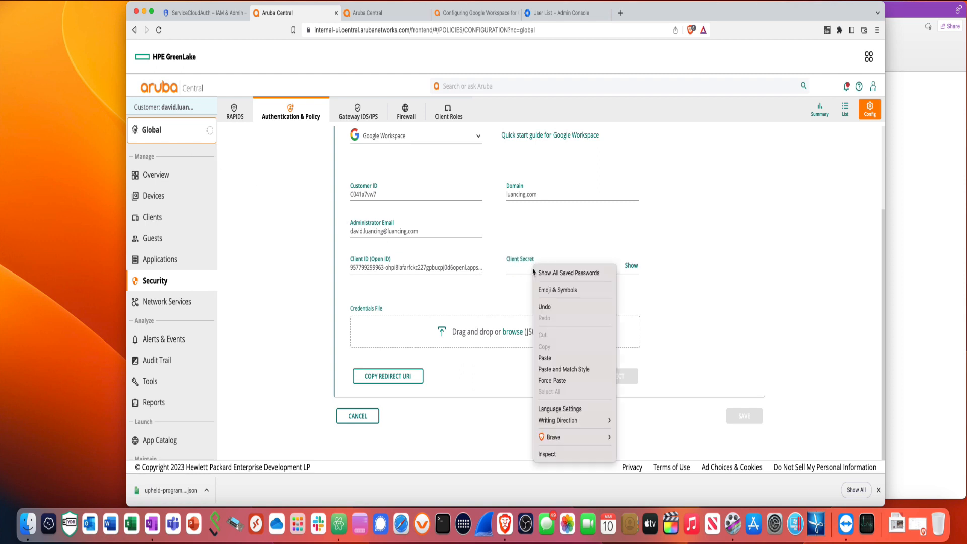
left_click(546, 359)
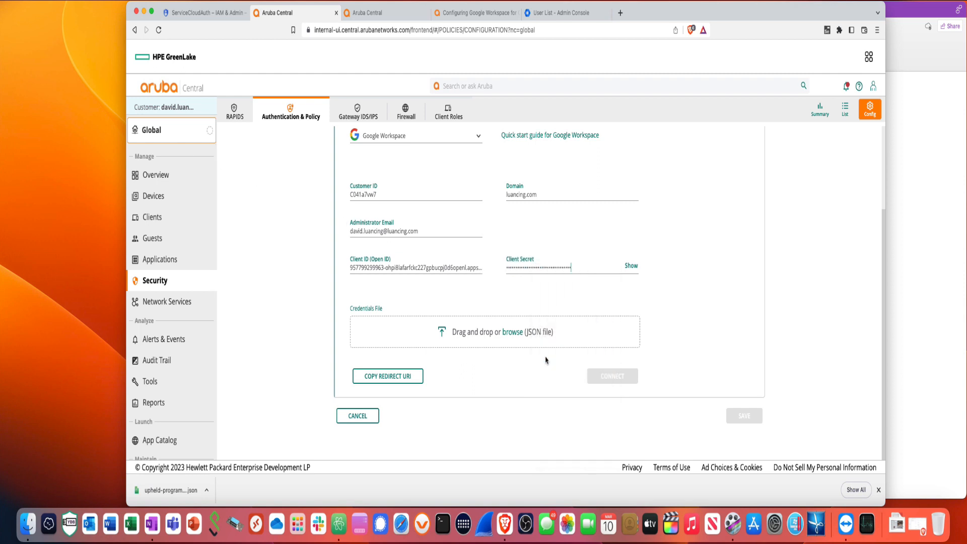
Attach upheld-program-380323-c8ded9583eaf.json as the Credentials File
left_click(207, 491)
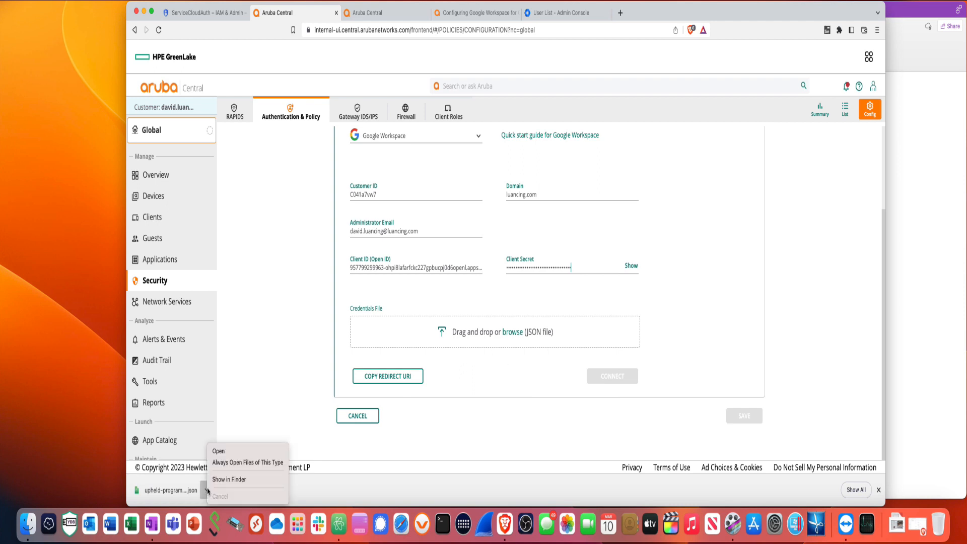
left_click(224, 482)
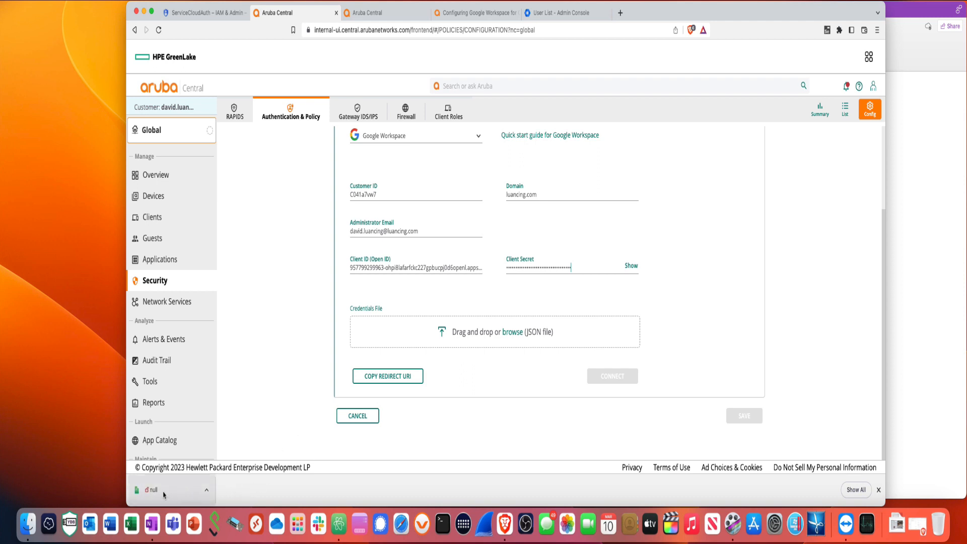
left_click_drag(164, 495, 451, 341)
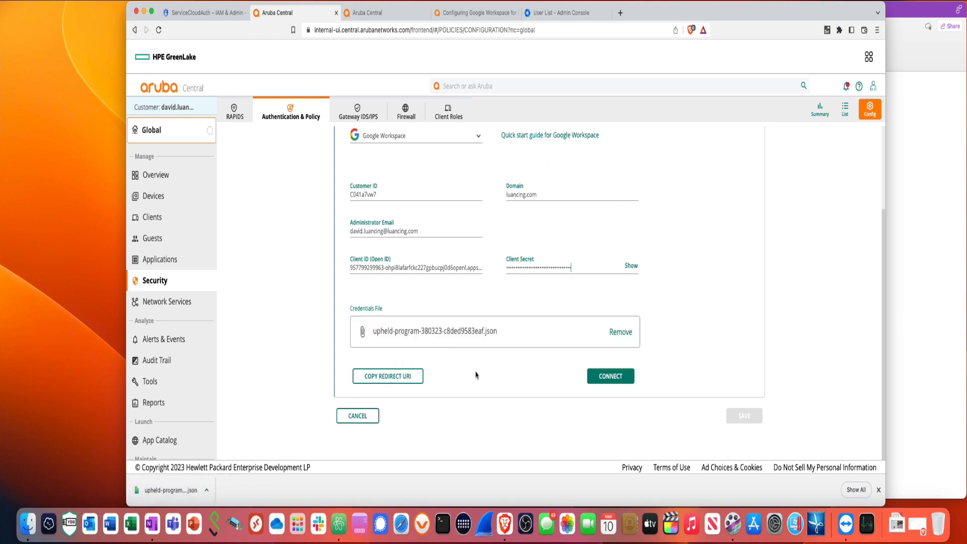
Connect to Google Workspace, confirm CONNECTED SUCCESSFULLY, then save the authentication settings
left_click(607, 379)
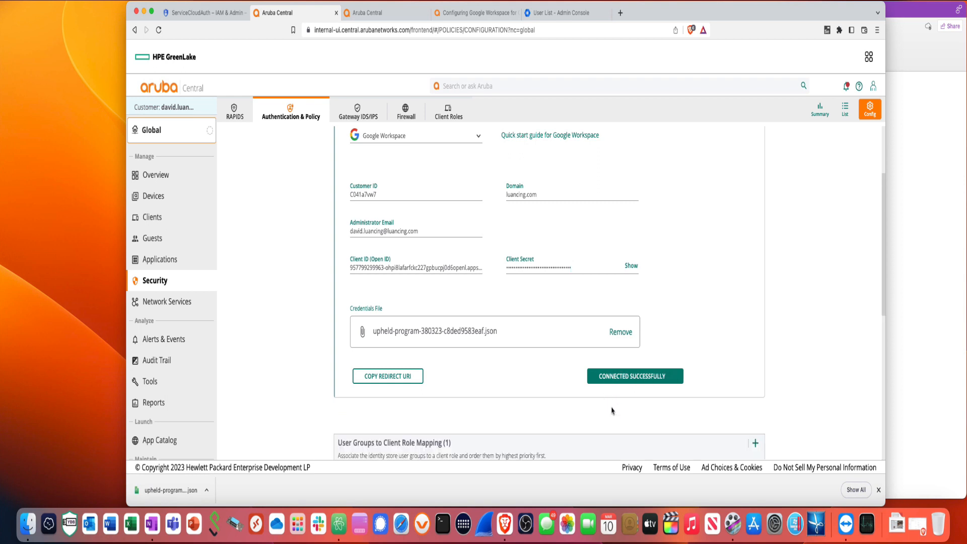
scroll(610, 412, "up", 3)
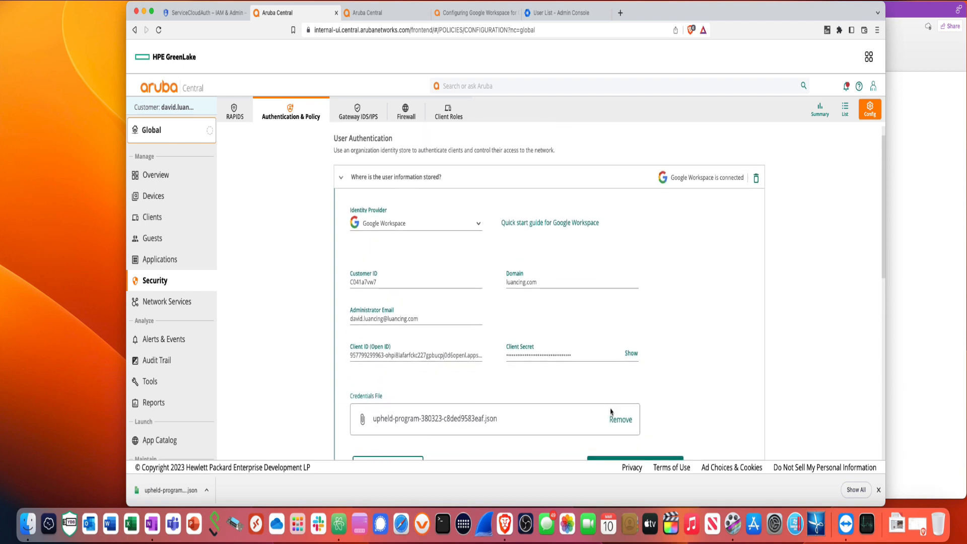
scroll(611, 412, "down", 5)
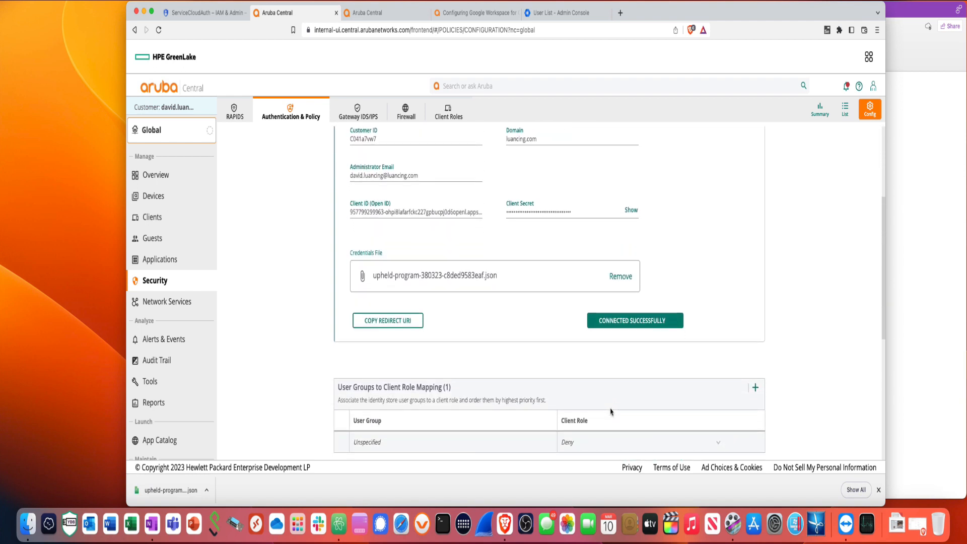
scroll(610, 412, "down", 1)
scroll(611, 412, "down", 2)
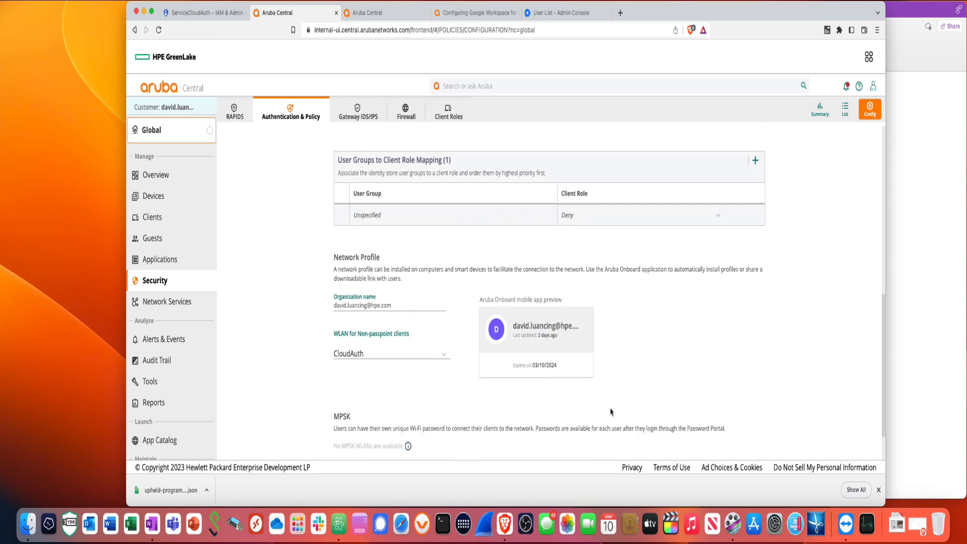
scroll(611, 412, "down", 1)
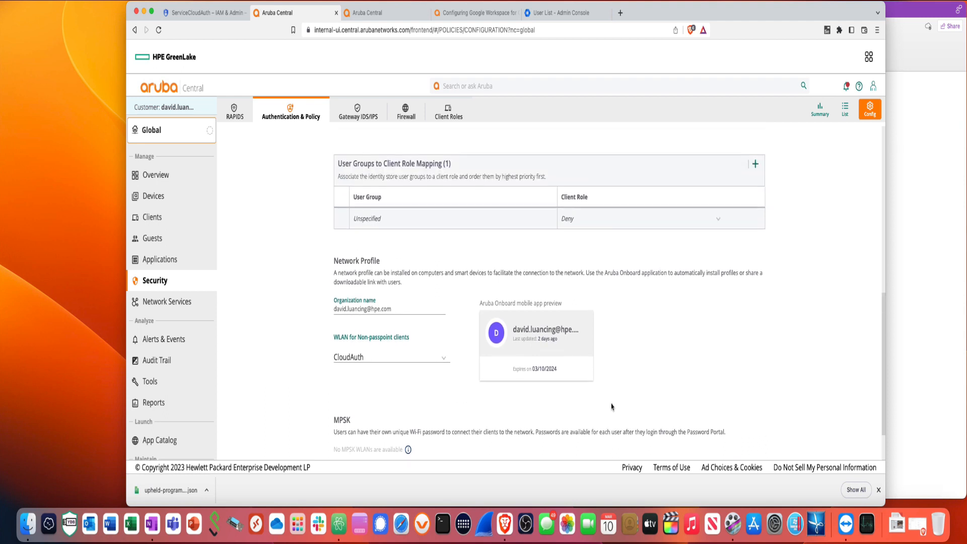
left_click(743, 416)
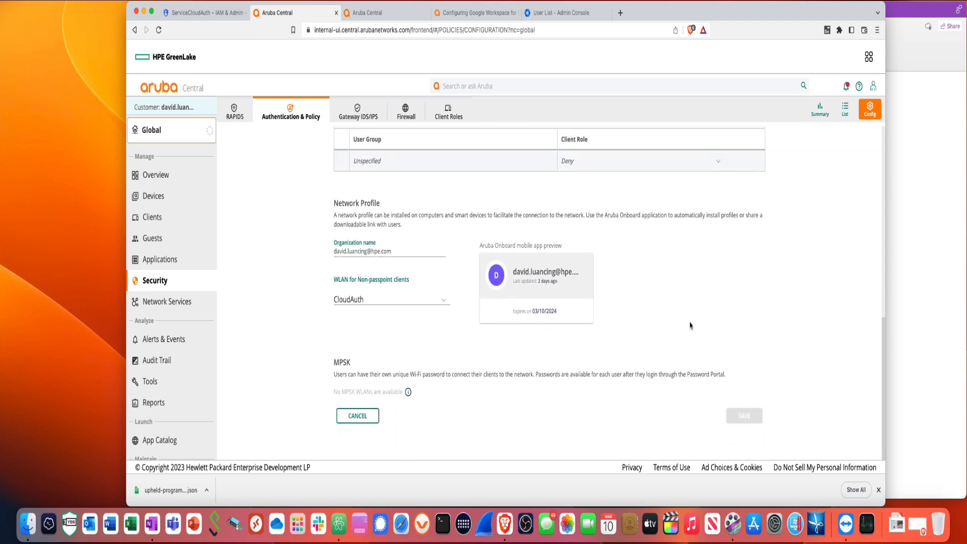